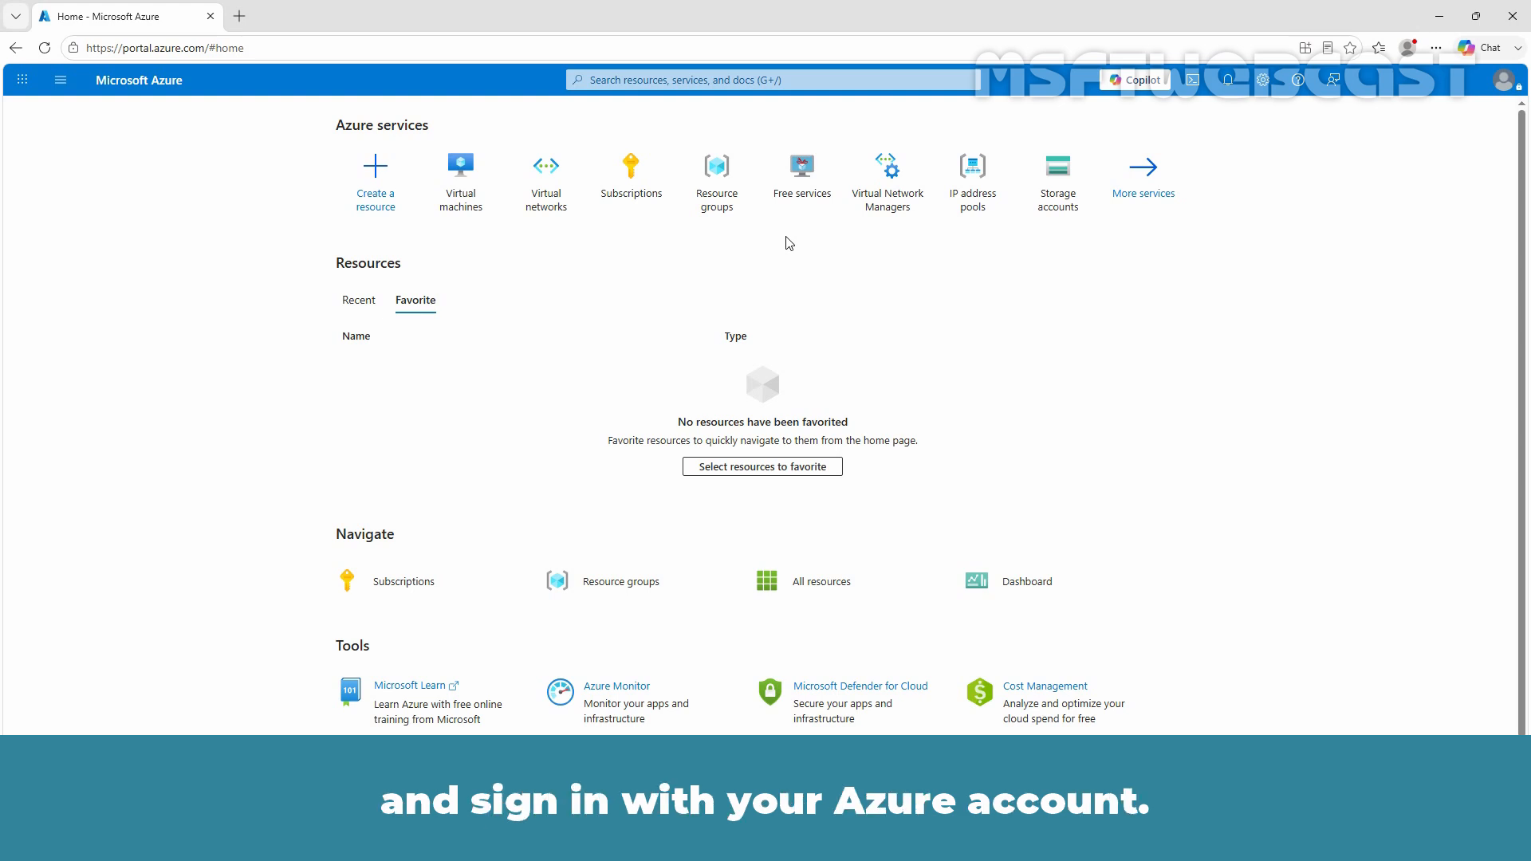
# - Search for virtual networks, view the subnets of VNet01, and open the list of network security groups
pyautogui.click(764, 78)
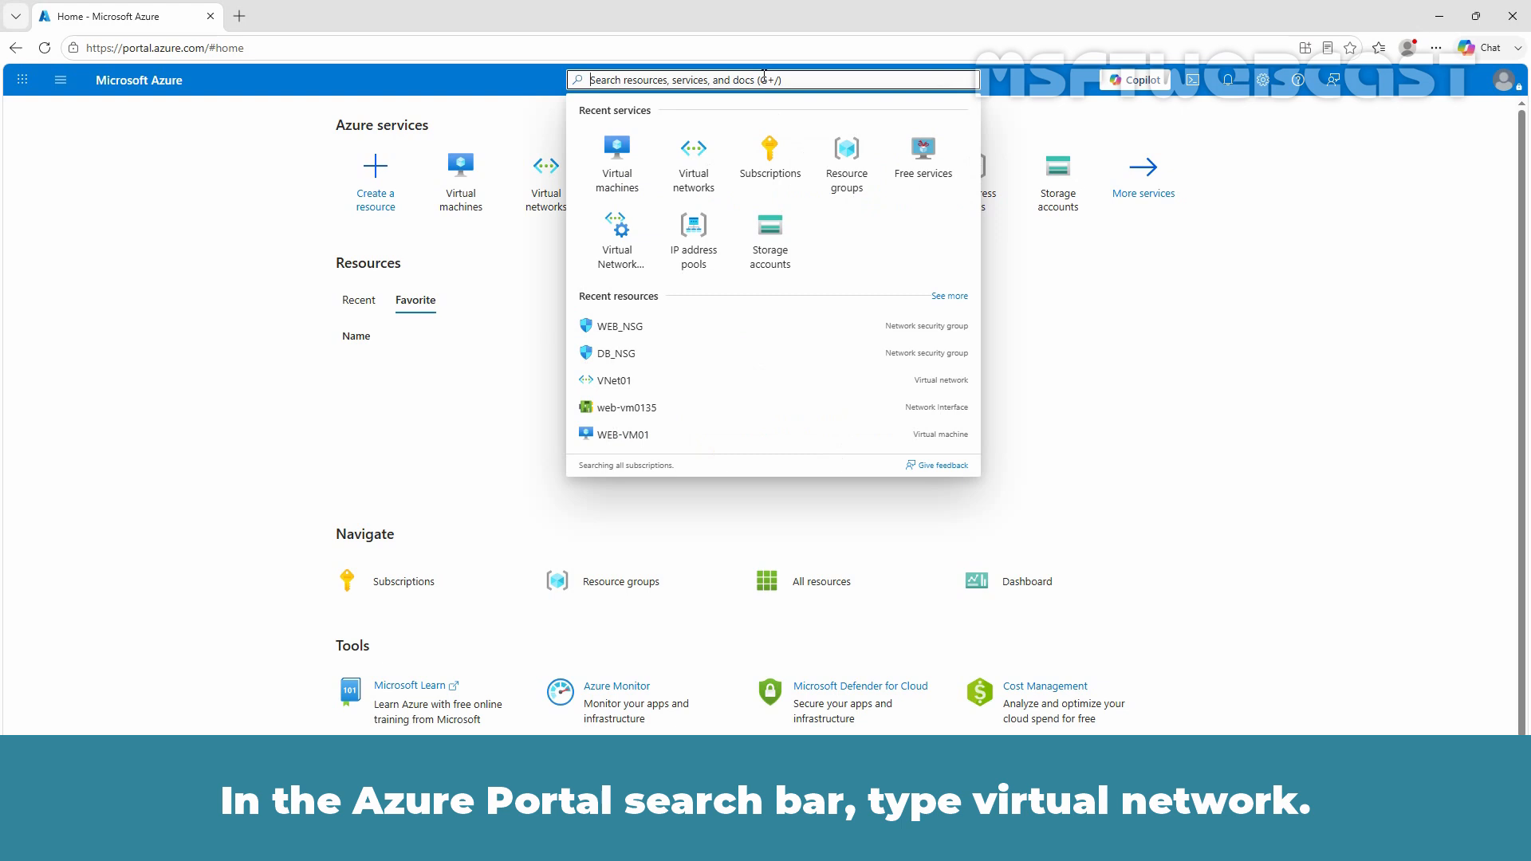
pyautogui.write('virtual network')
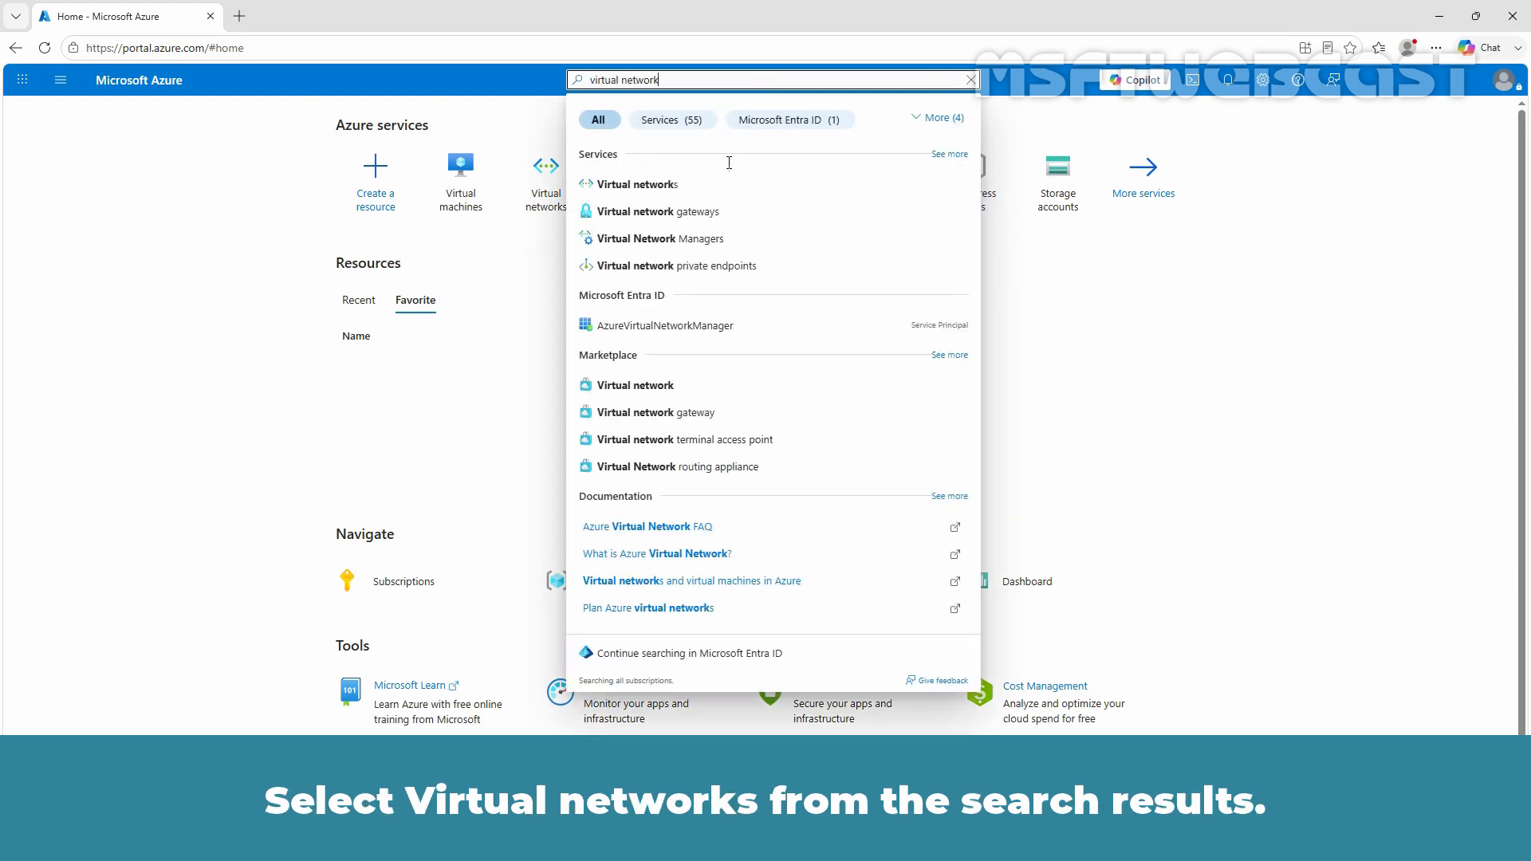
pyautogui.click(646, 185)
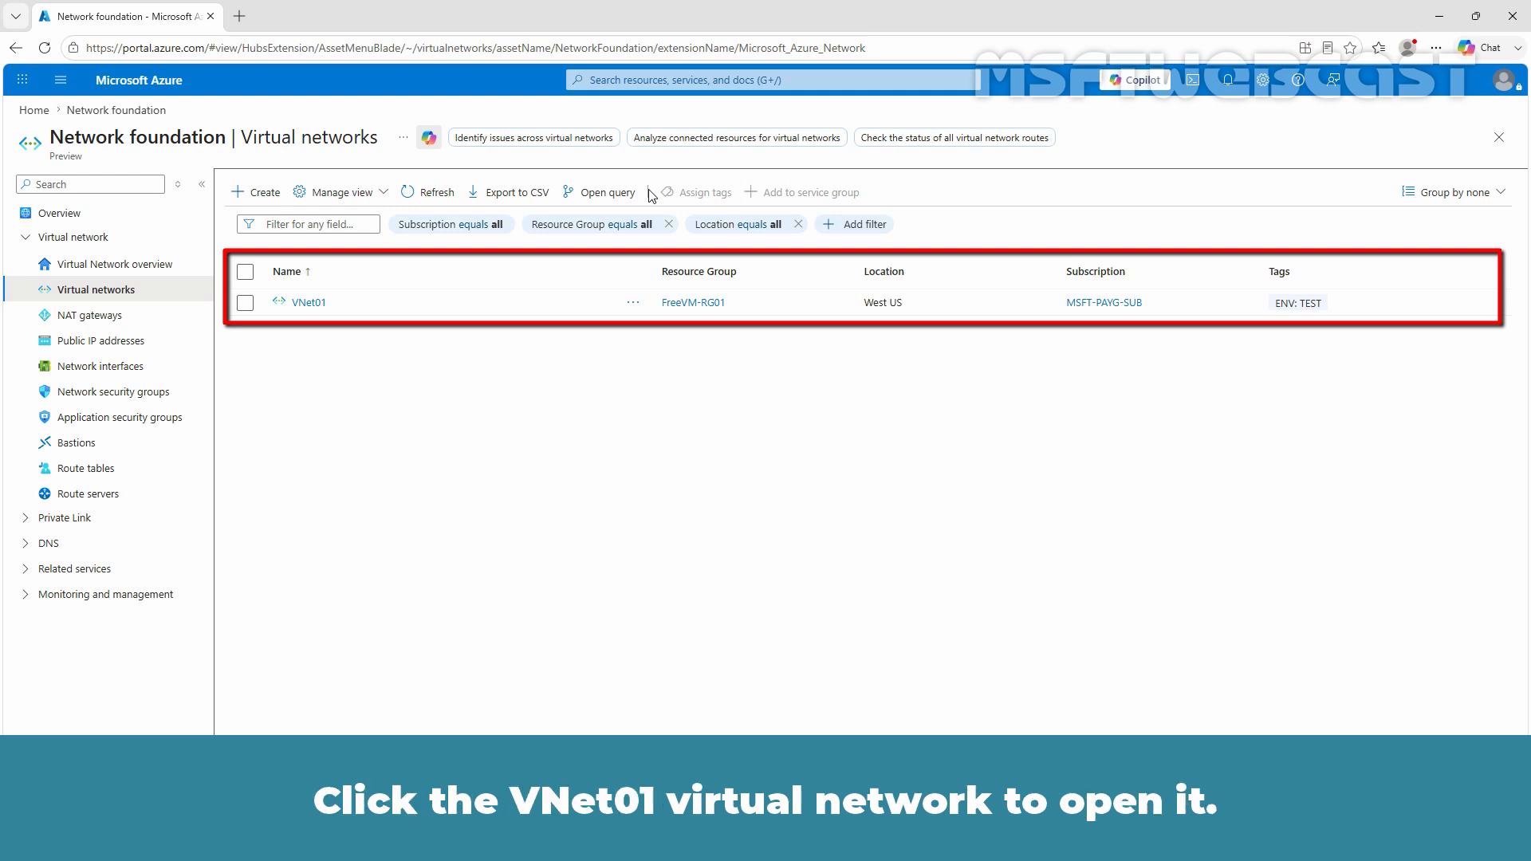
pyautogui.click(311, 304)
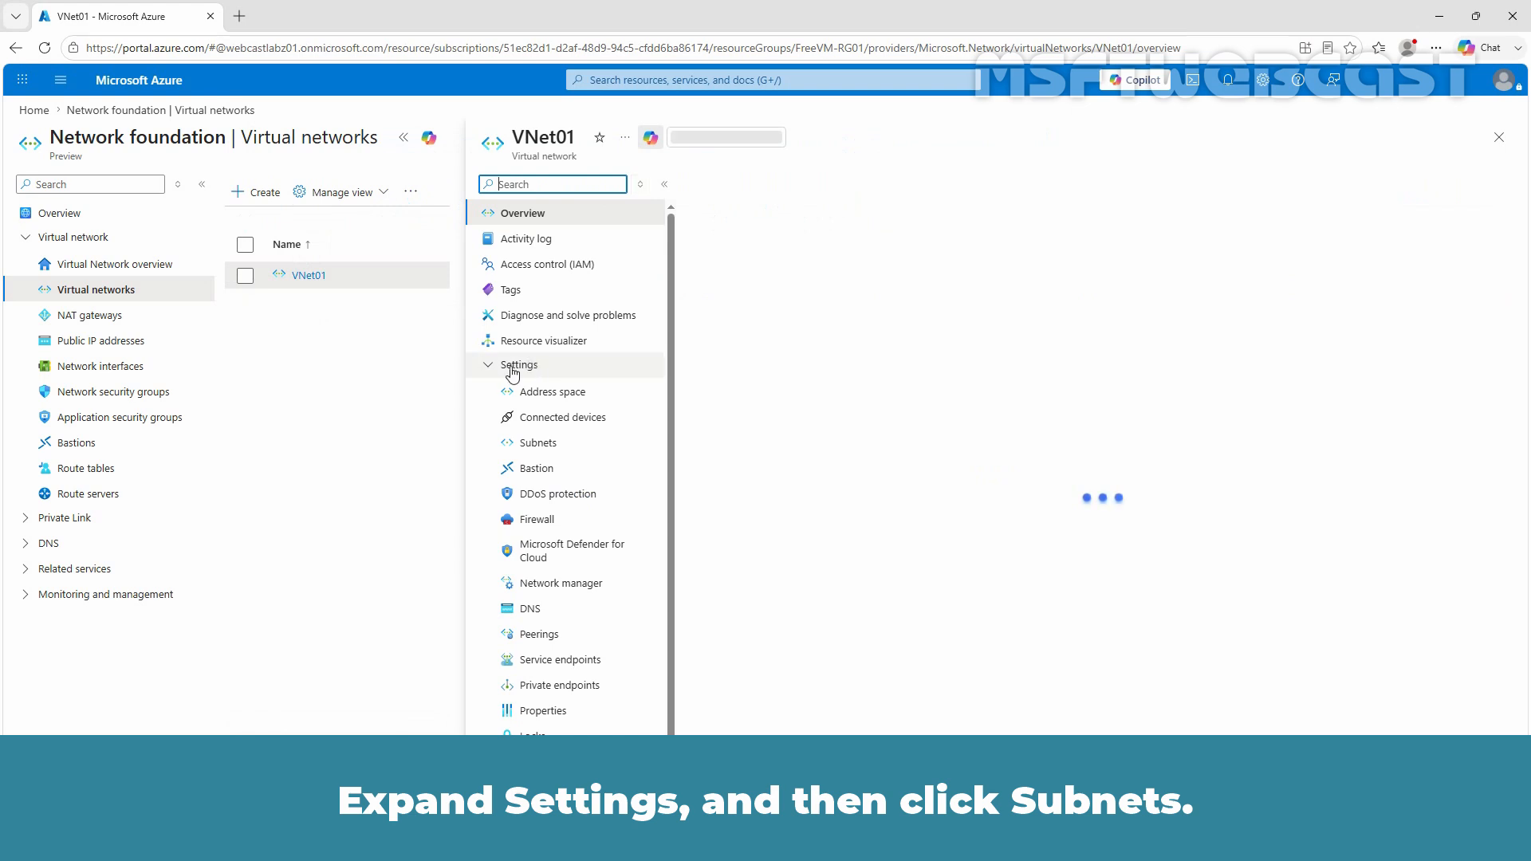
pyautogui.click(541, 444)
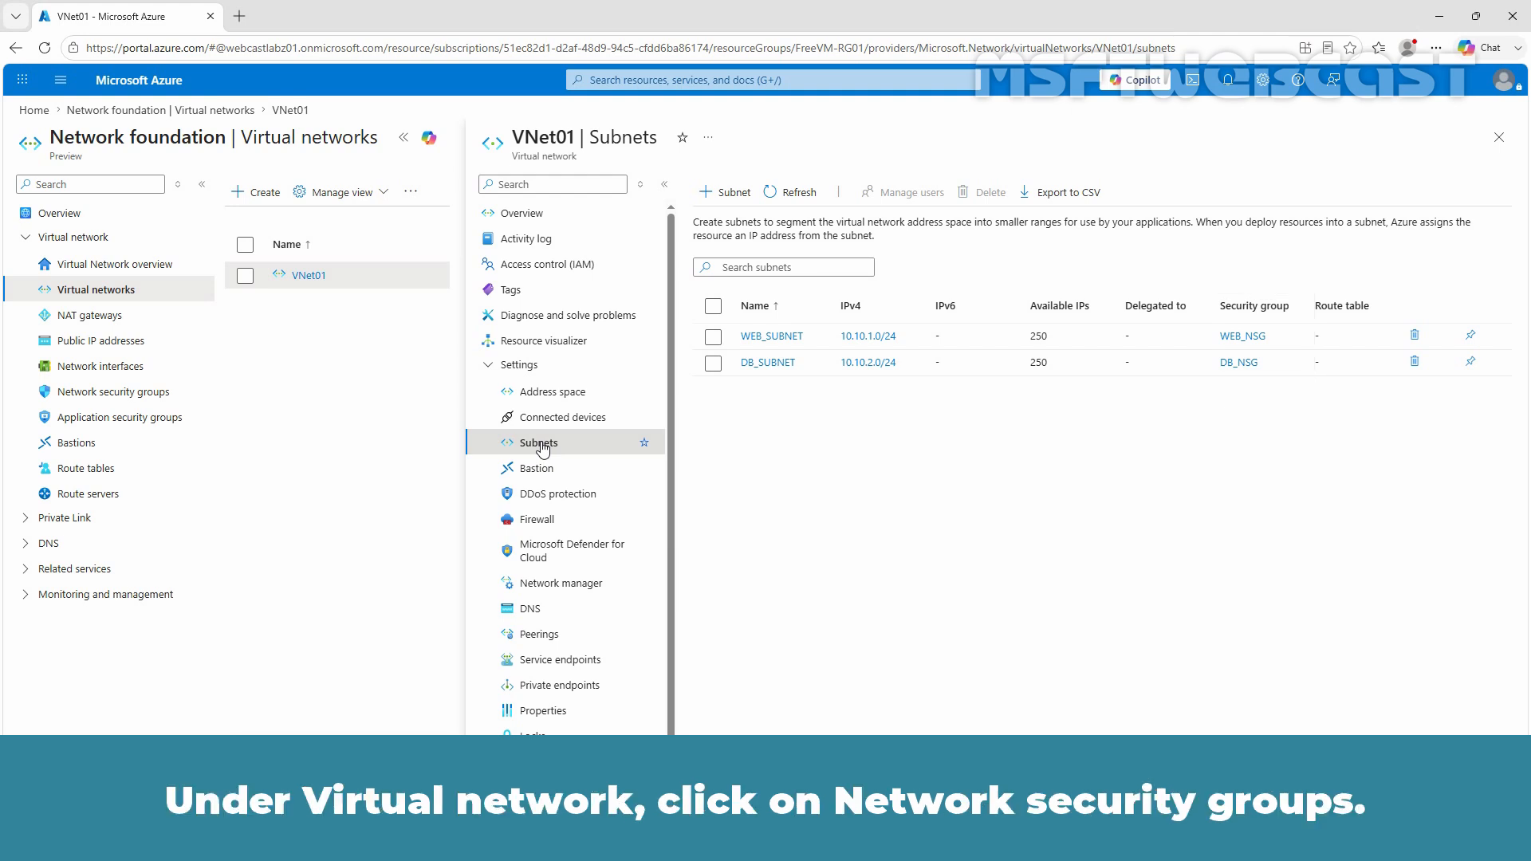
pyautogui.click(133, 393)
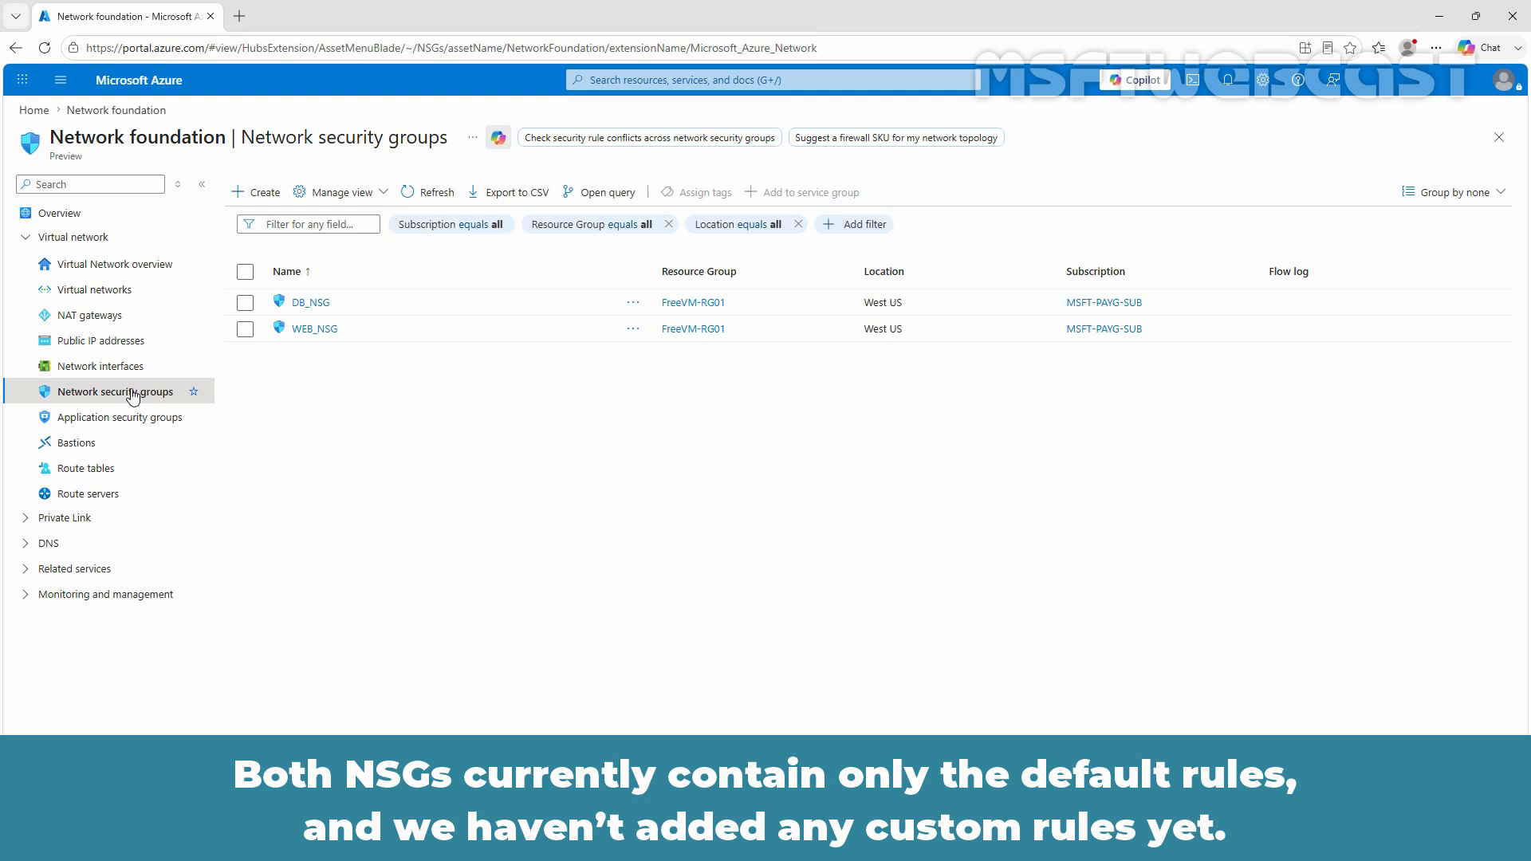
# - Open the Azure portal in a new browser tab and go to the virtual machines list
pyautogui.hotkey('ctrl', 't')
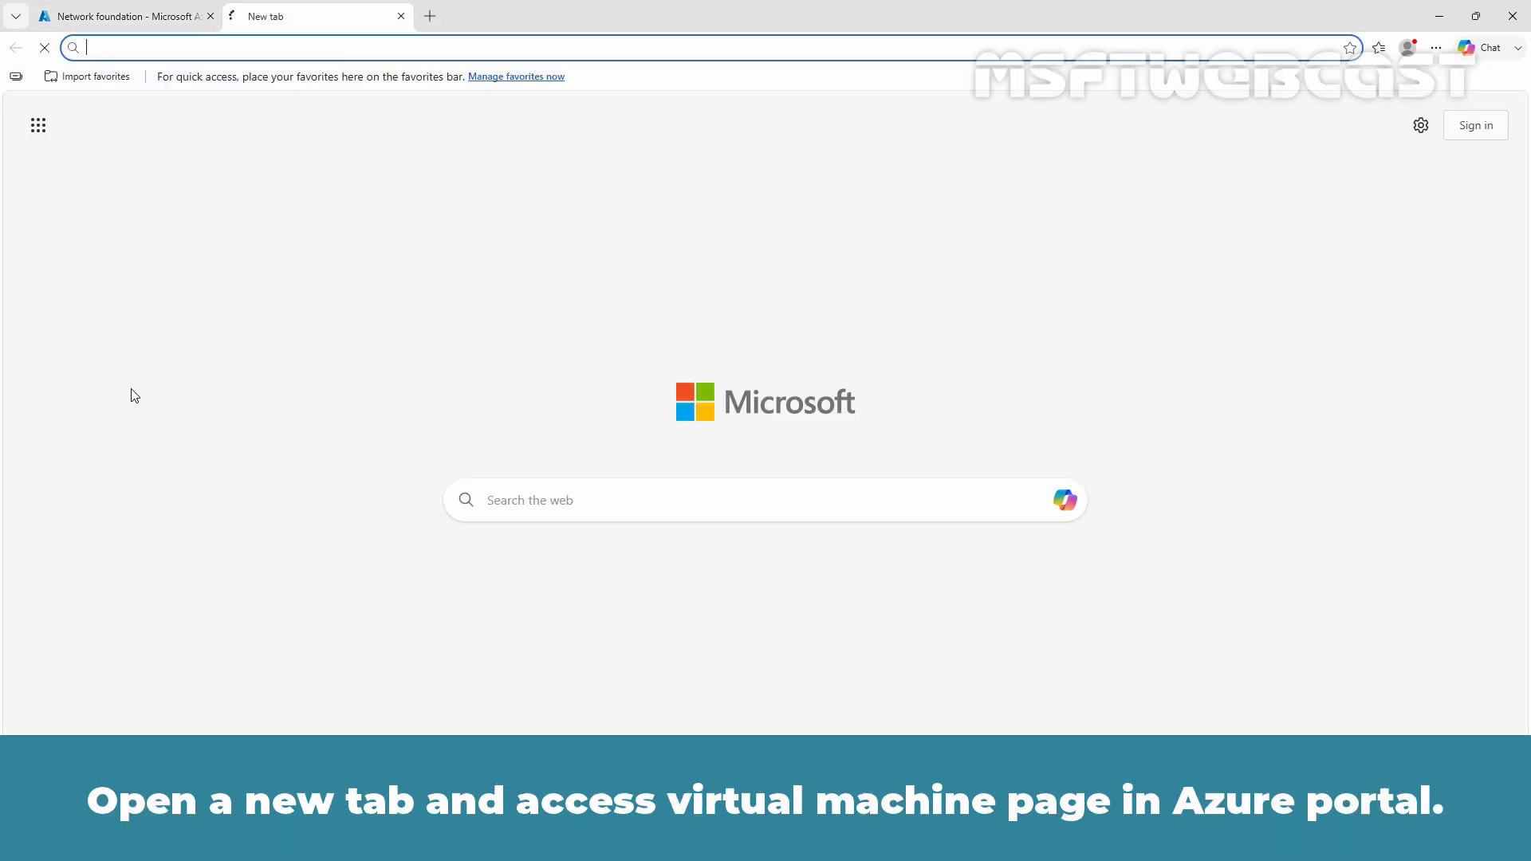
pyautogui.write('port')
pyautogui.press('Return')
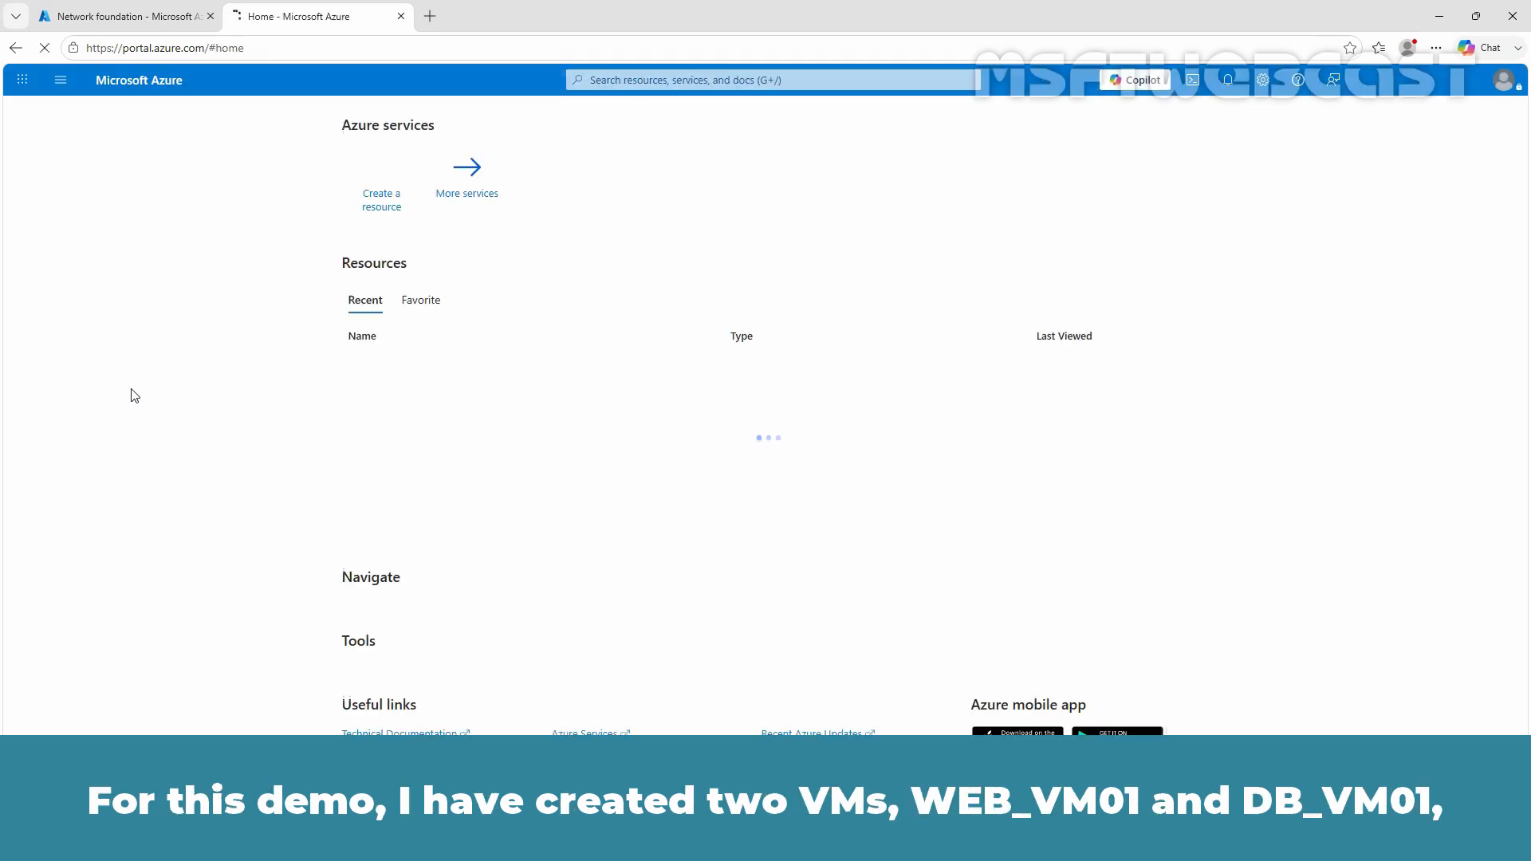
pyautogui.click(549, 167)
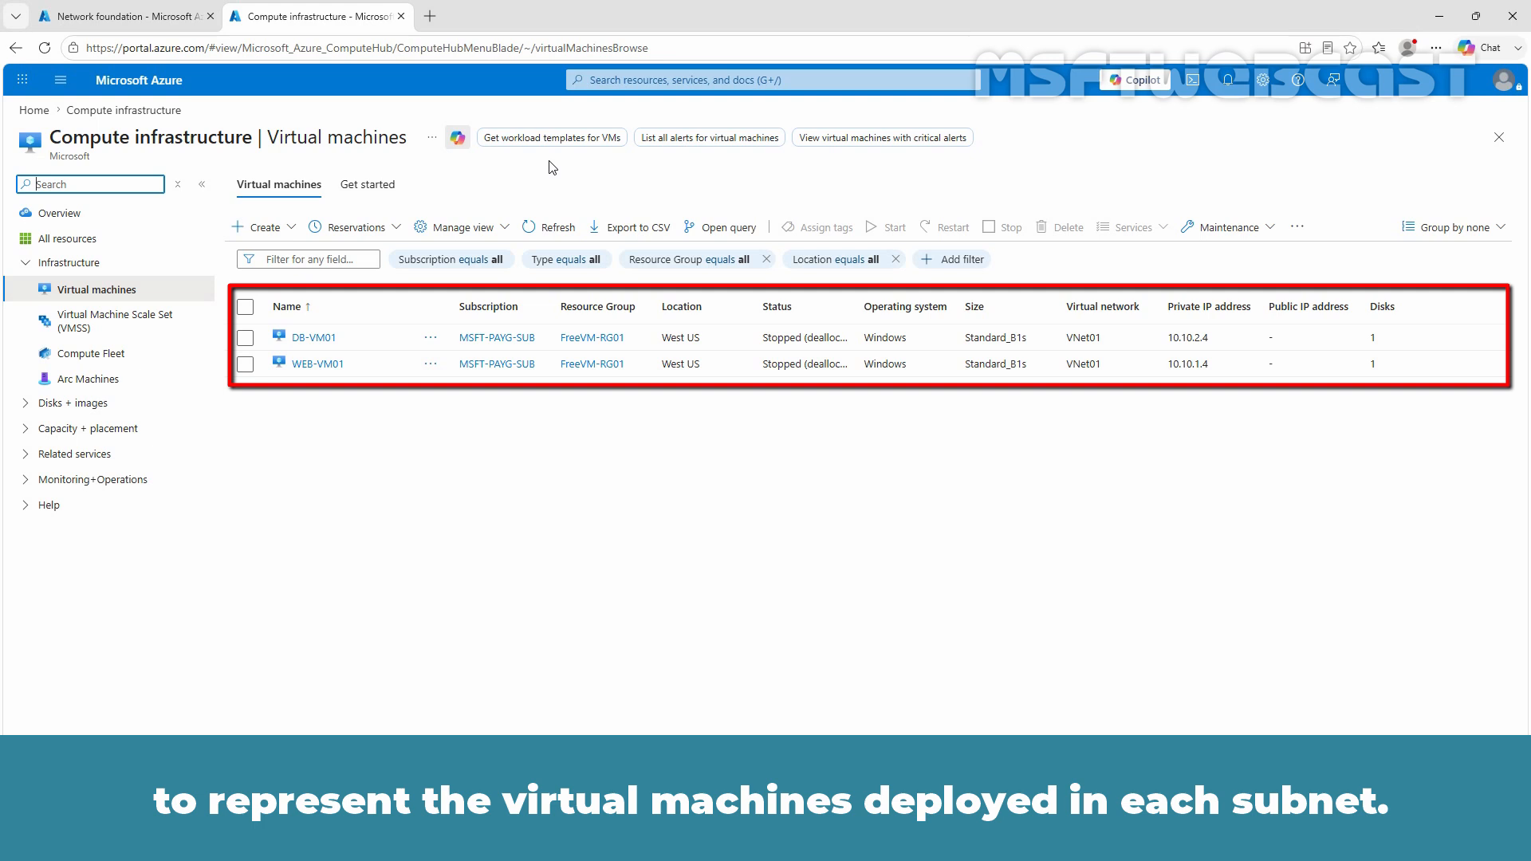
# - Open the network settings of WEB-VM01 and review the inbound and outbound port rules of its network security group
pyautogui.click(323, 365)
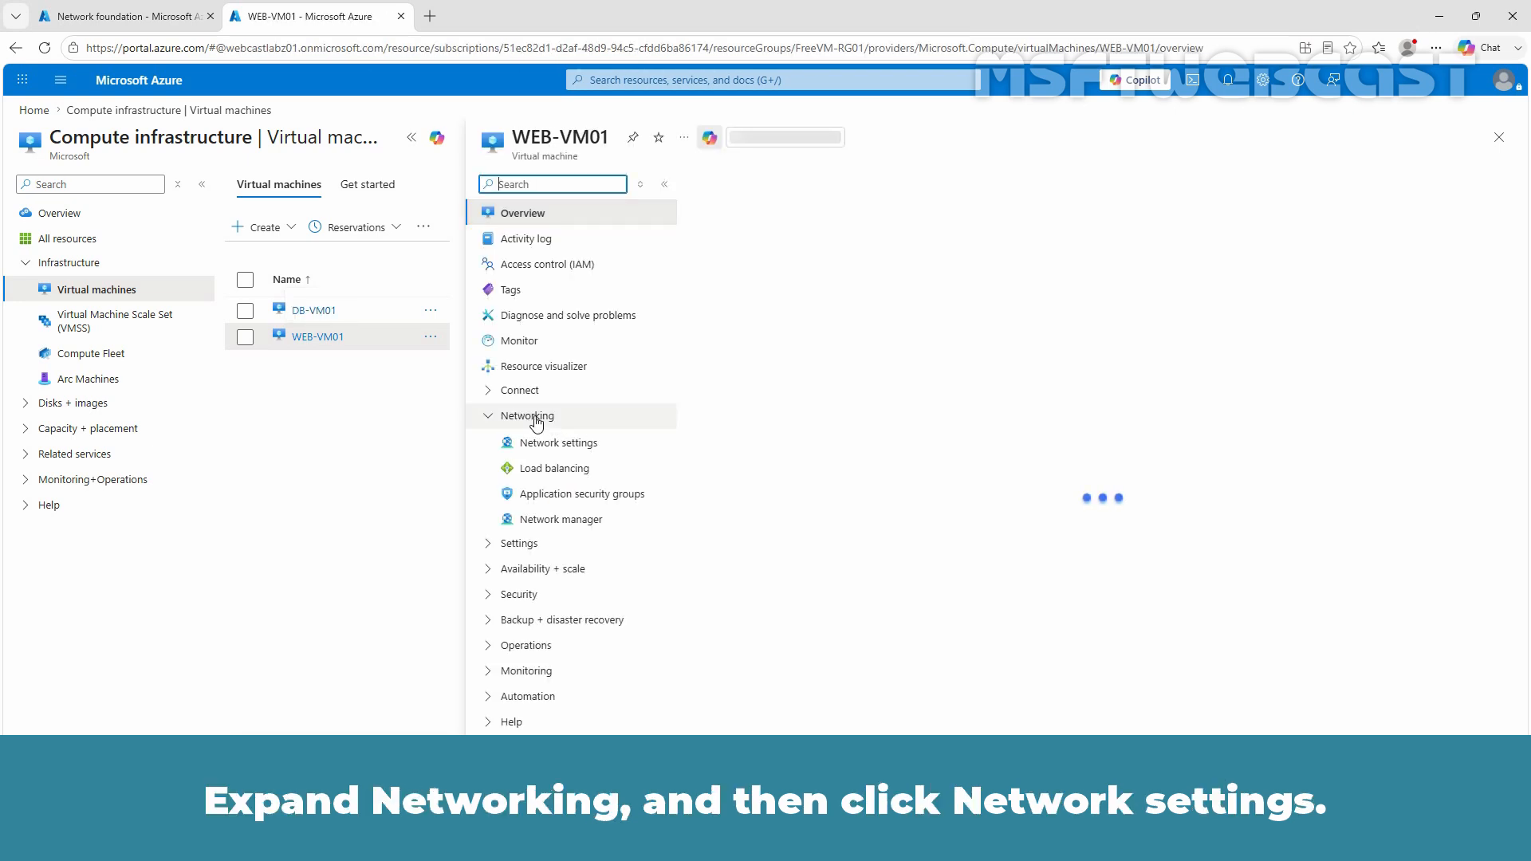
pyautogui.click(552, 452)
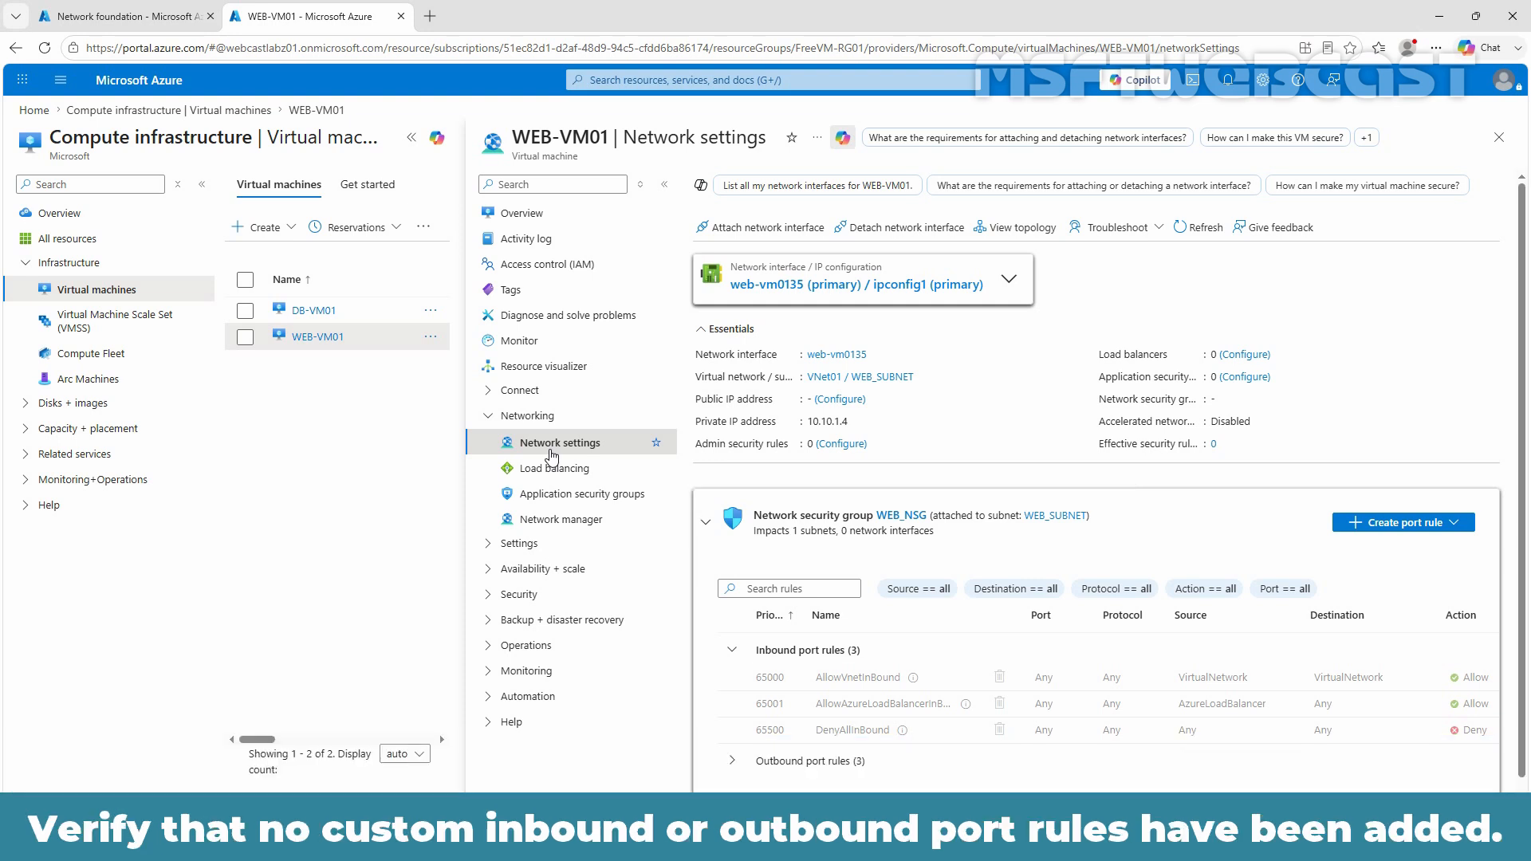
pyautogui.scroll(-1, 934, 531)
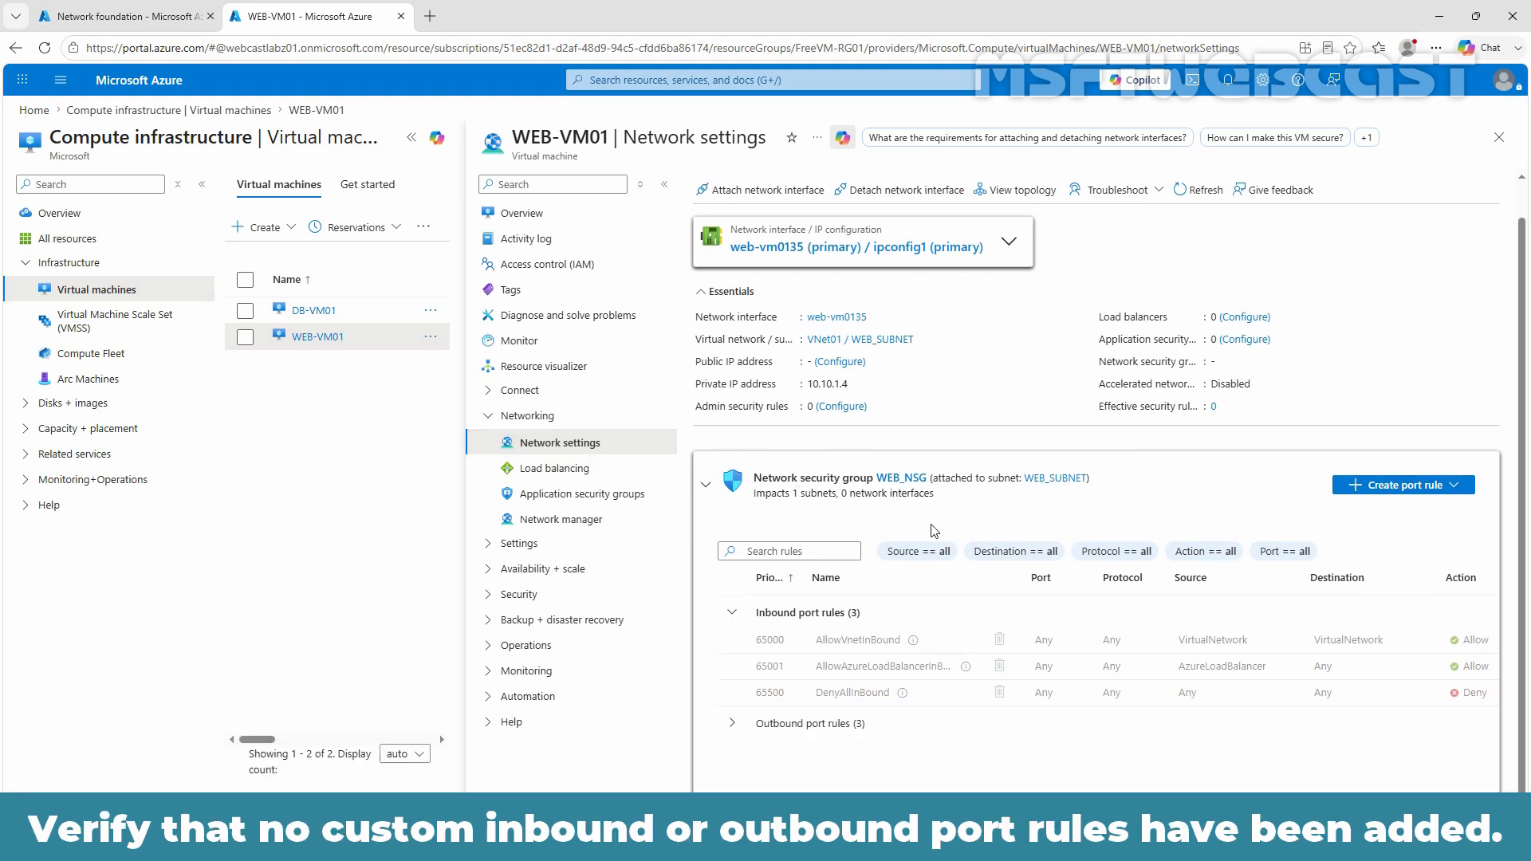
pyautogui.click(728, 725)
pyautogui.scroll(-2, 725, 732)
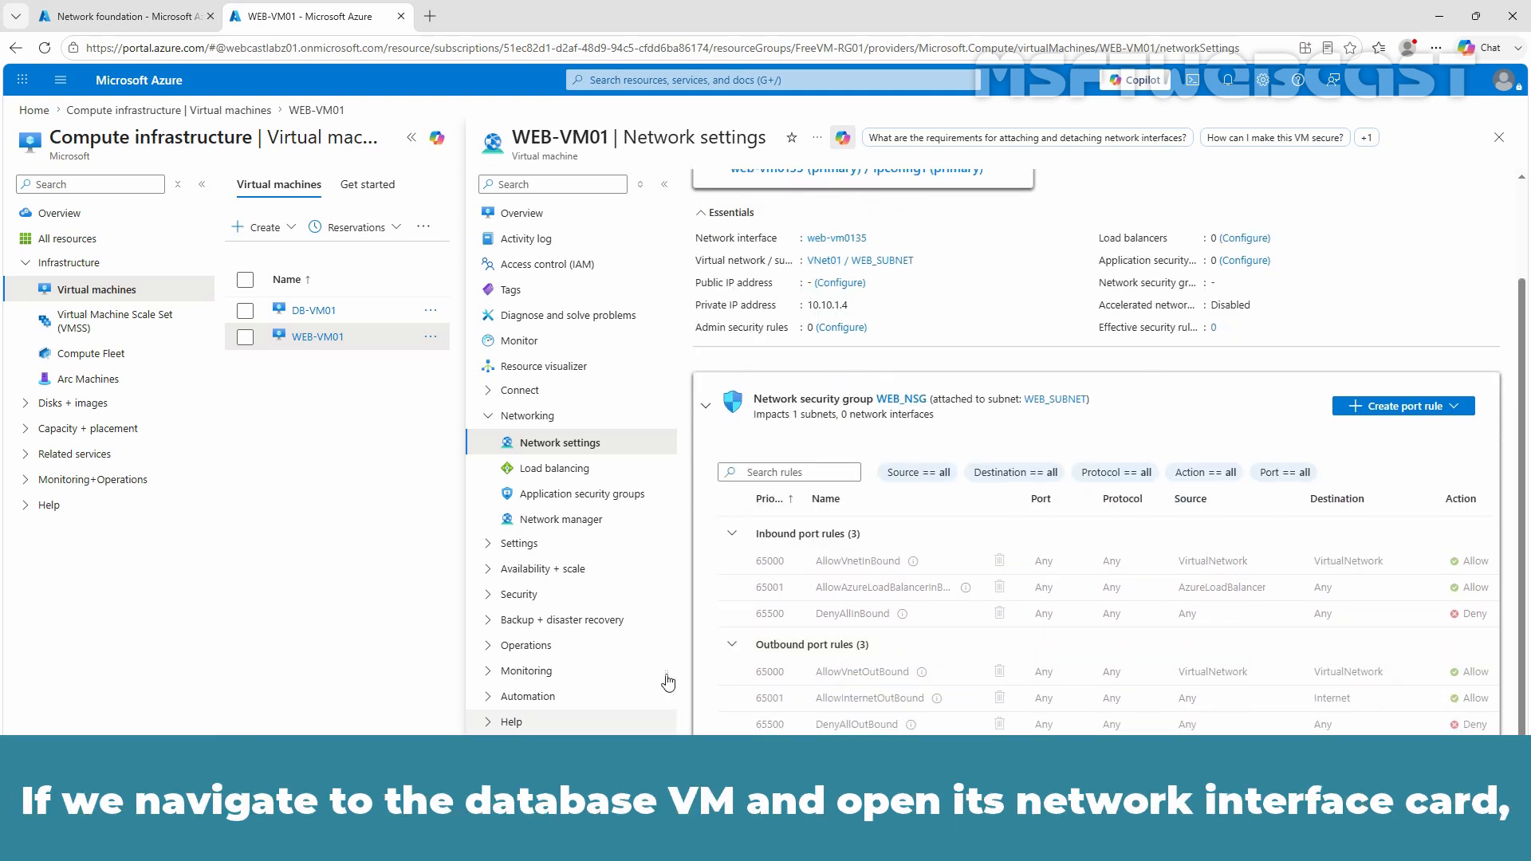
# - Switch to the network settings of DB-VM01 and review the inbound and outbound port rules of DB_NSG
pyautogui.click(316, 311)
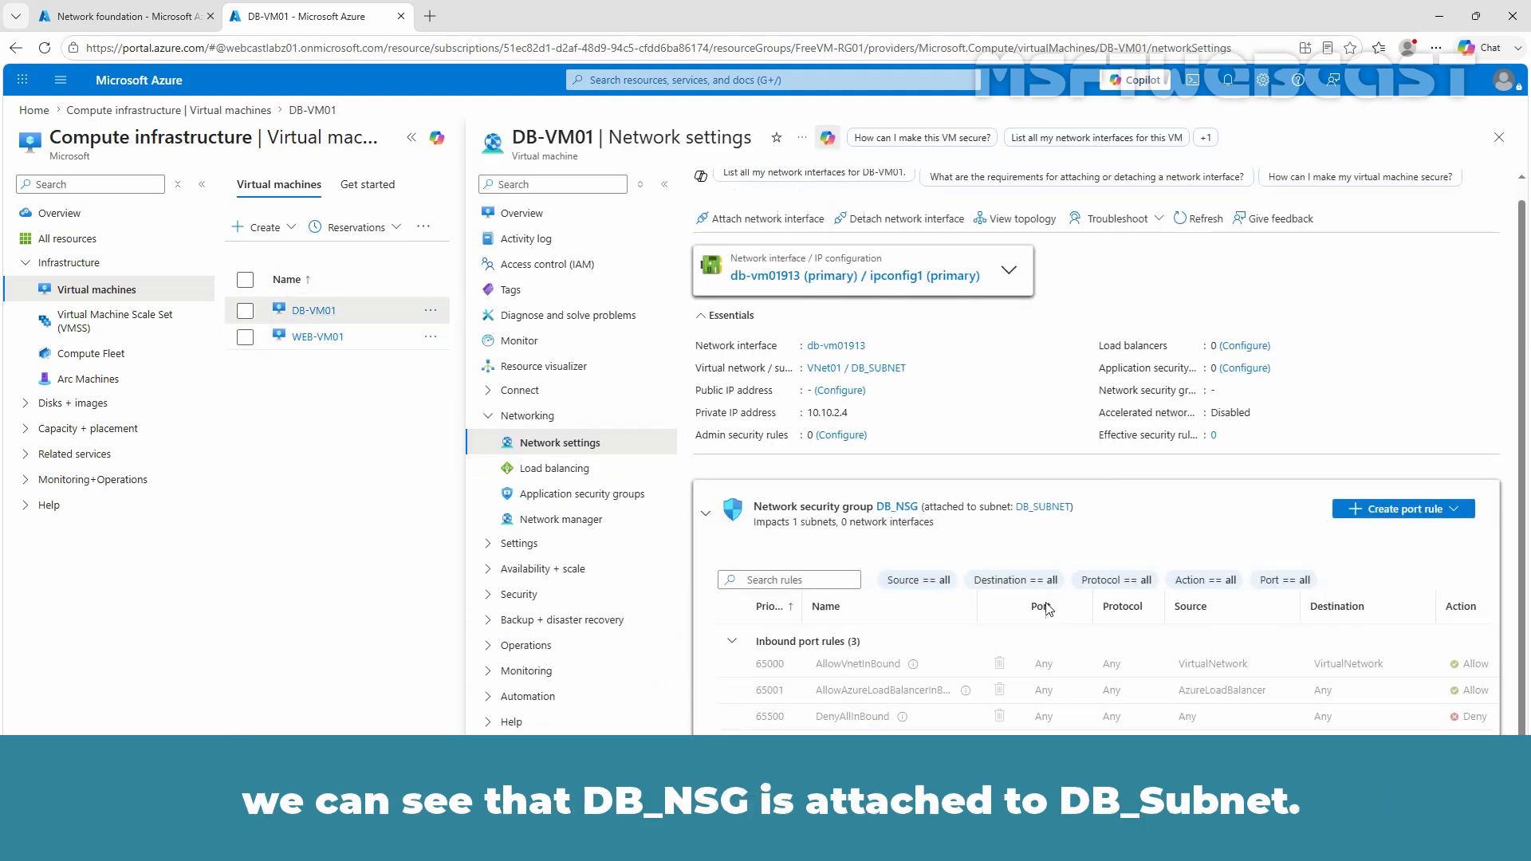
pyautogui.click(731, 726)
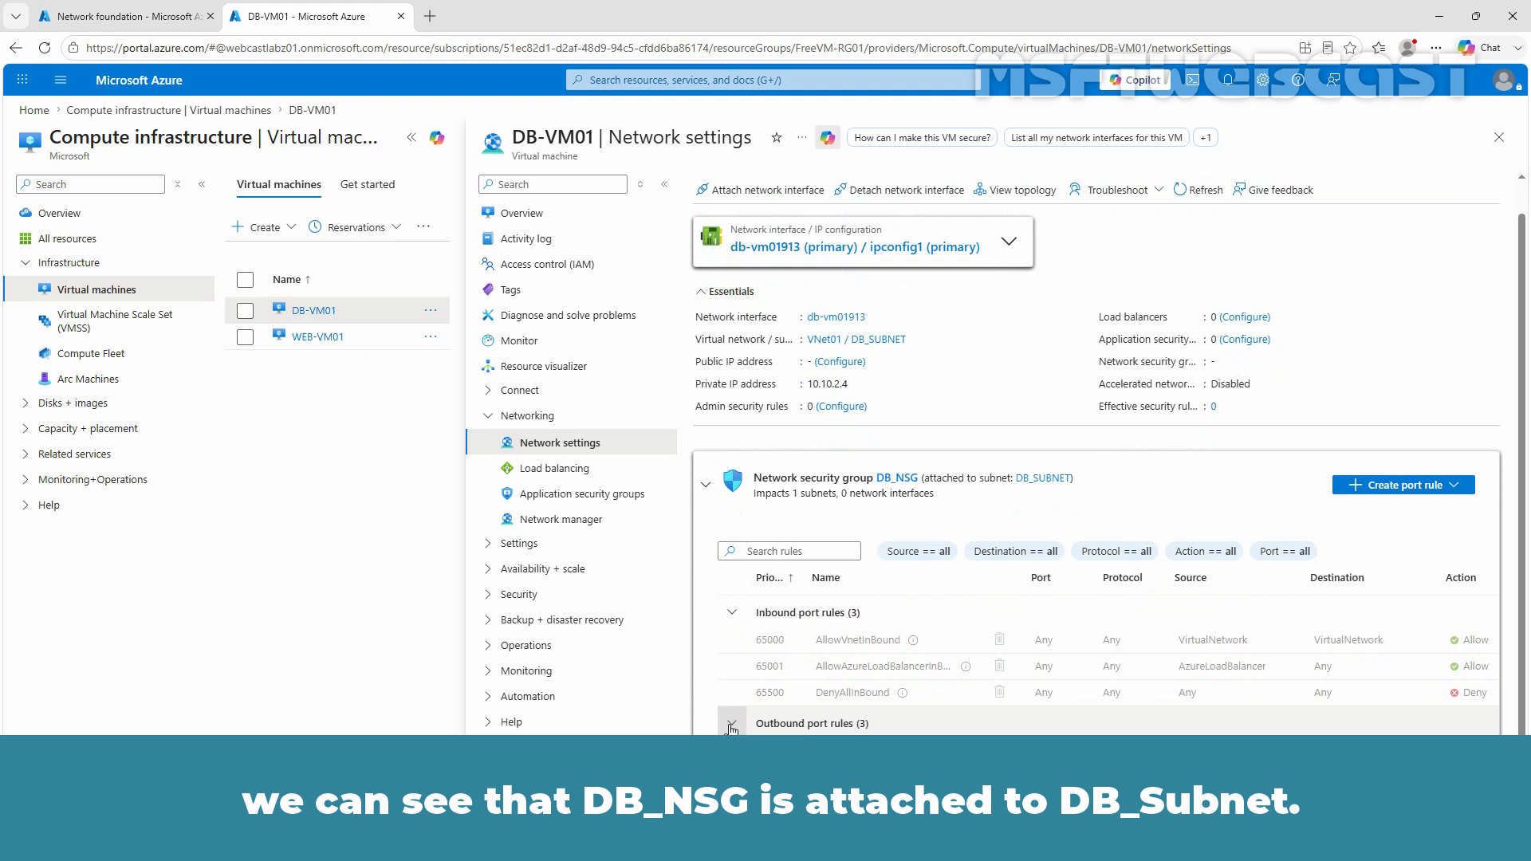
pyautogui.scroll(-1, 731, 728)
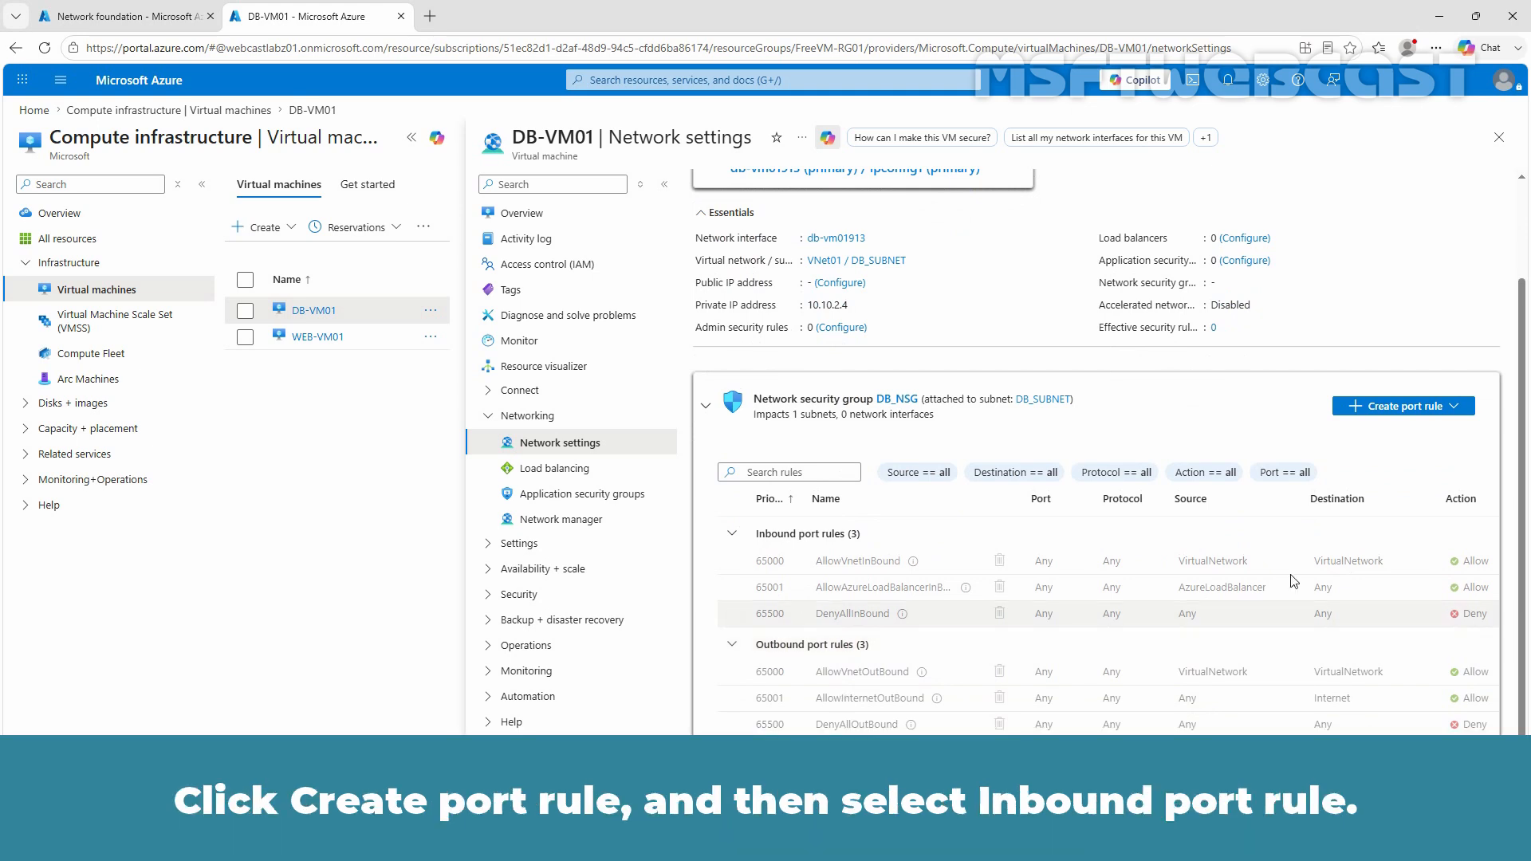
# - Start a new inbound port rule for DB_NSG and set its source to Application security group
pyautogui.click(1455, 410)
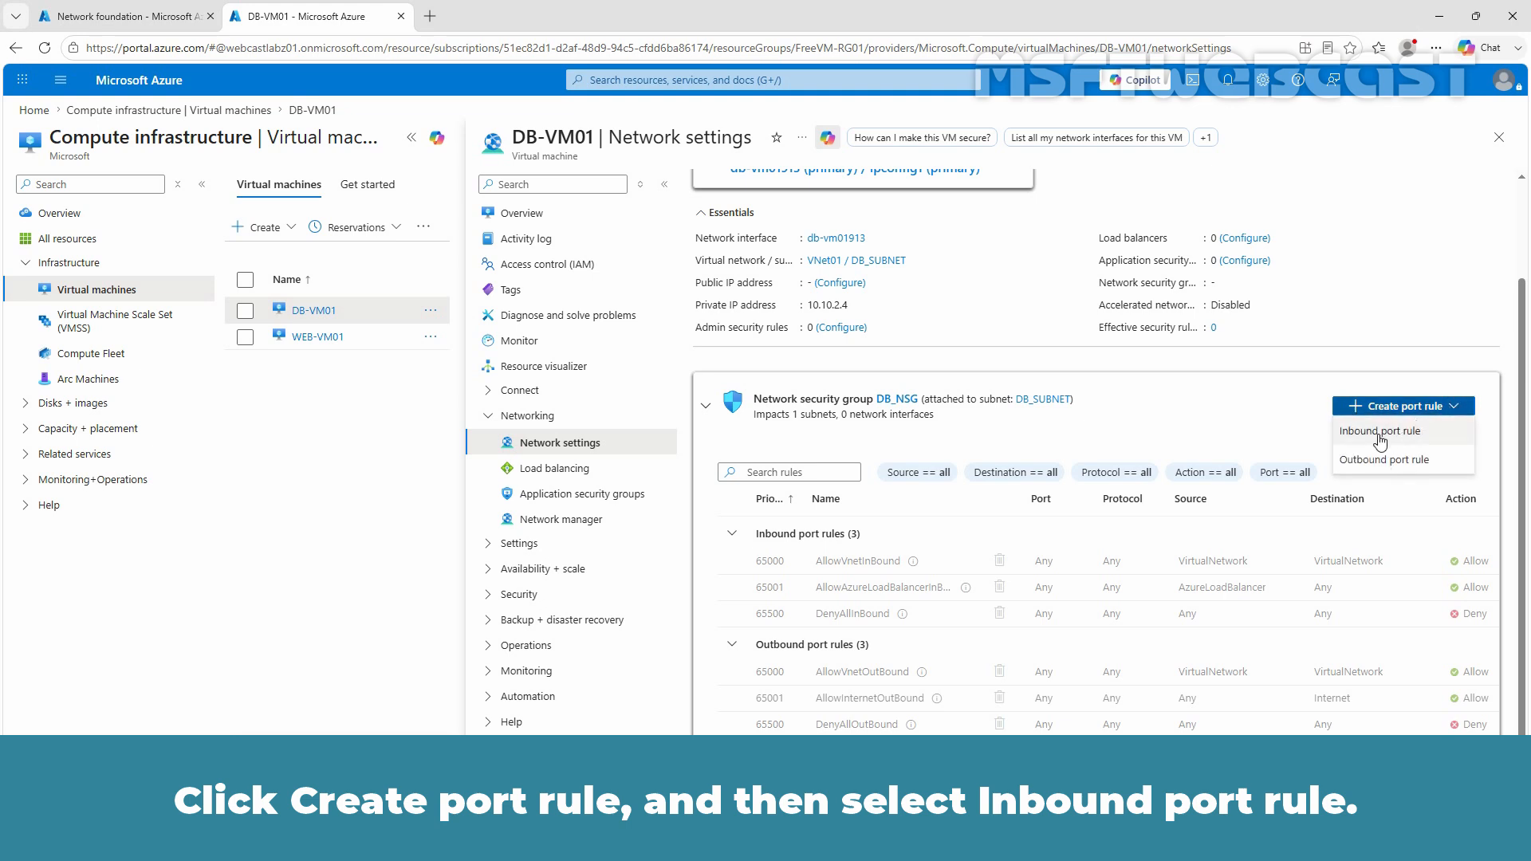
pyautogui.click(1382, 439)
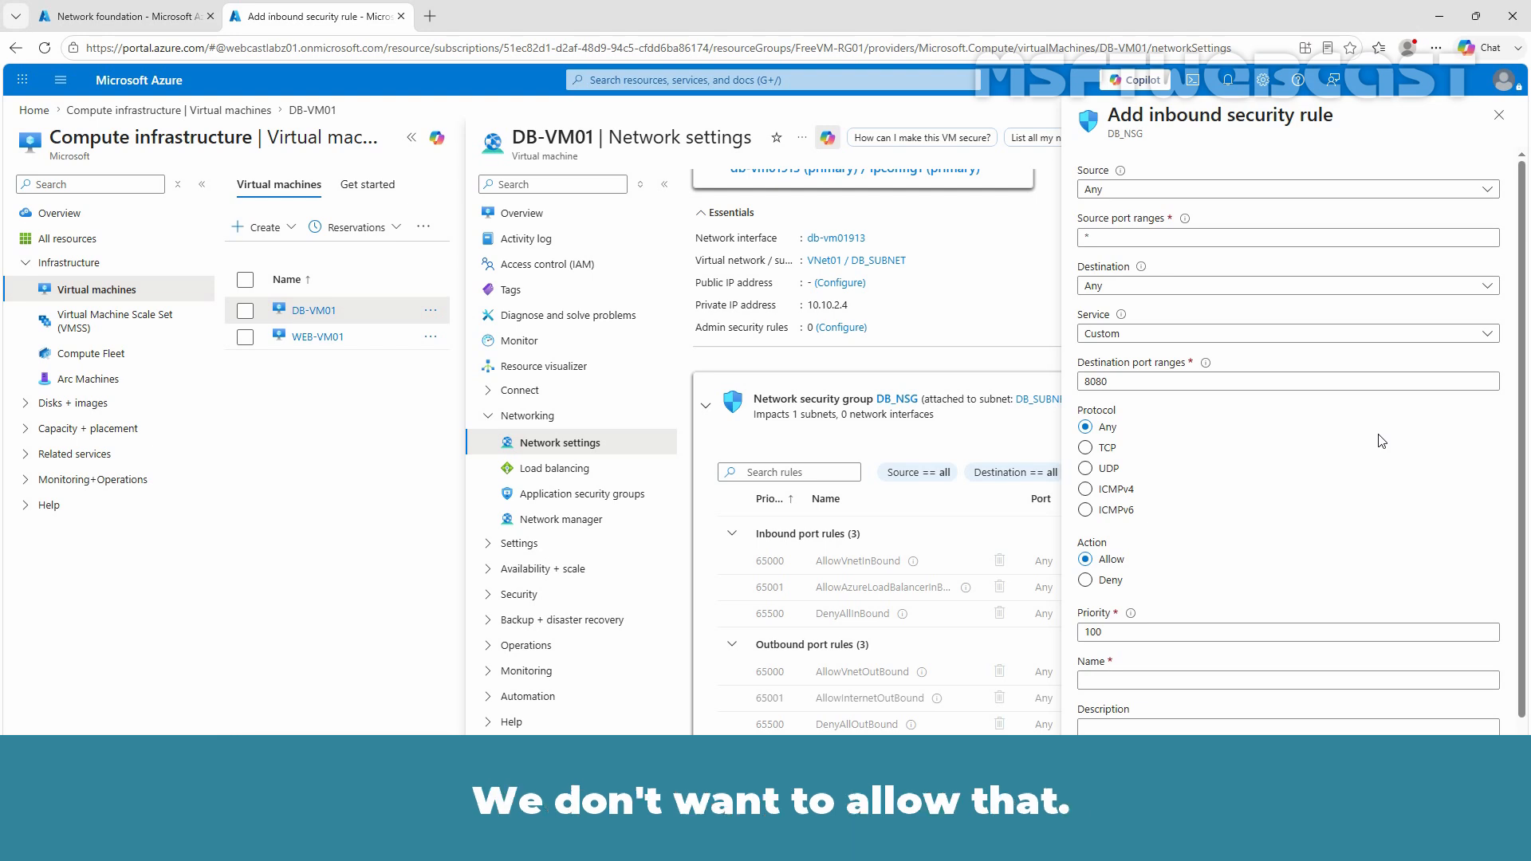
pyautogui.click(1151, 193)
pyautogui.click(1113, 239)
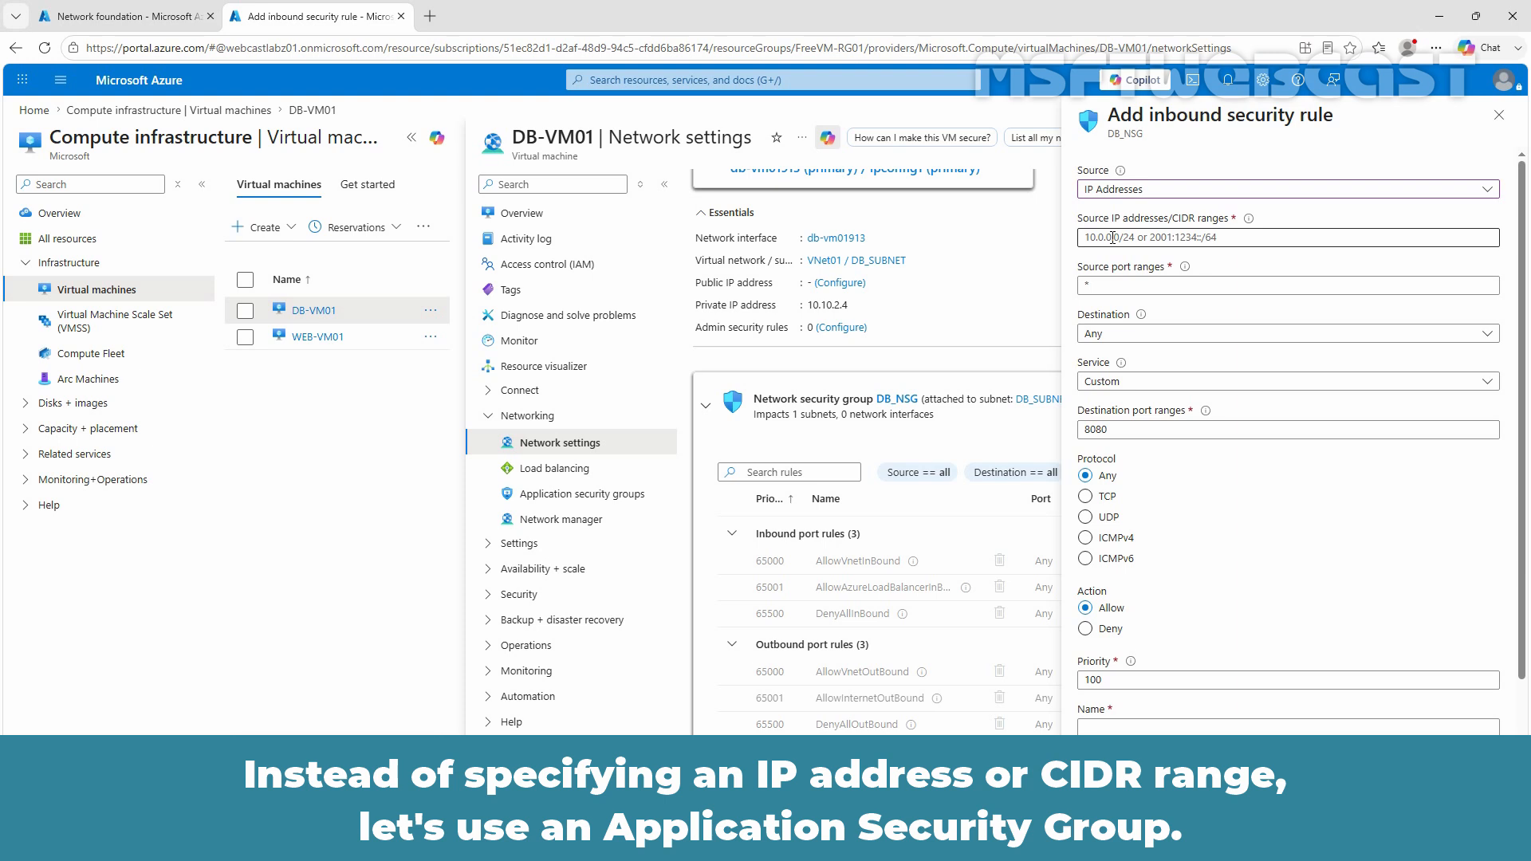
pyautogui.click(1130, 192)
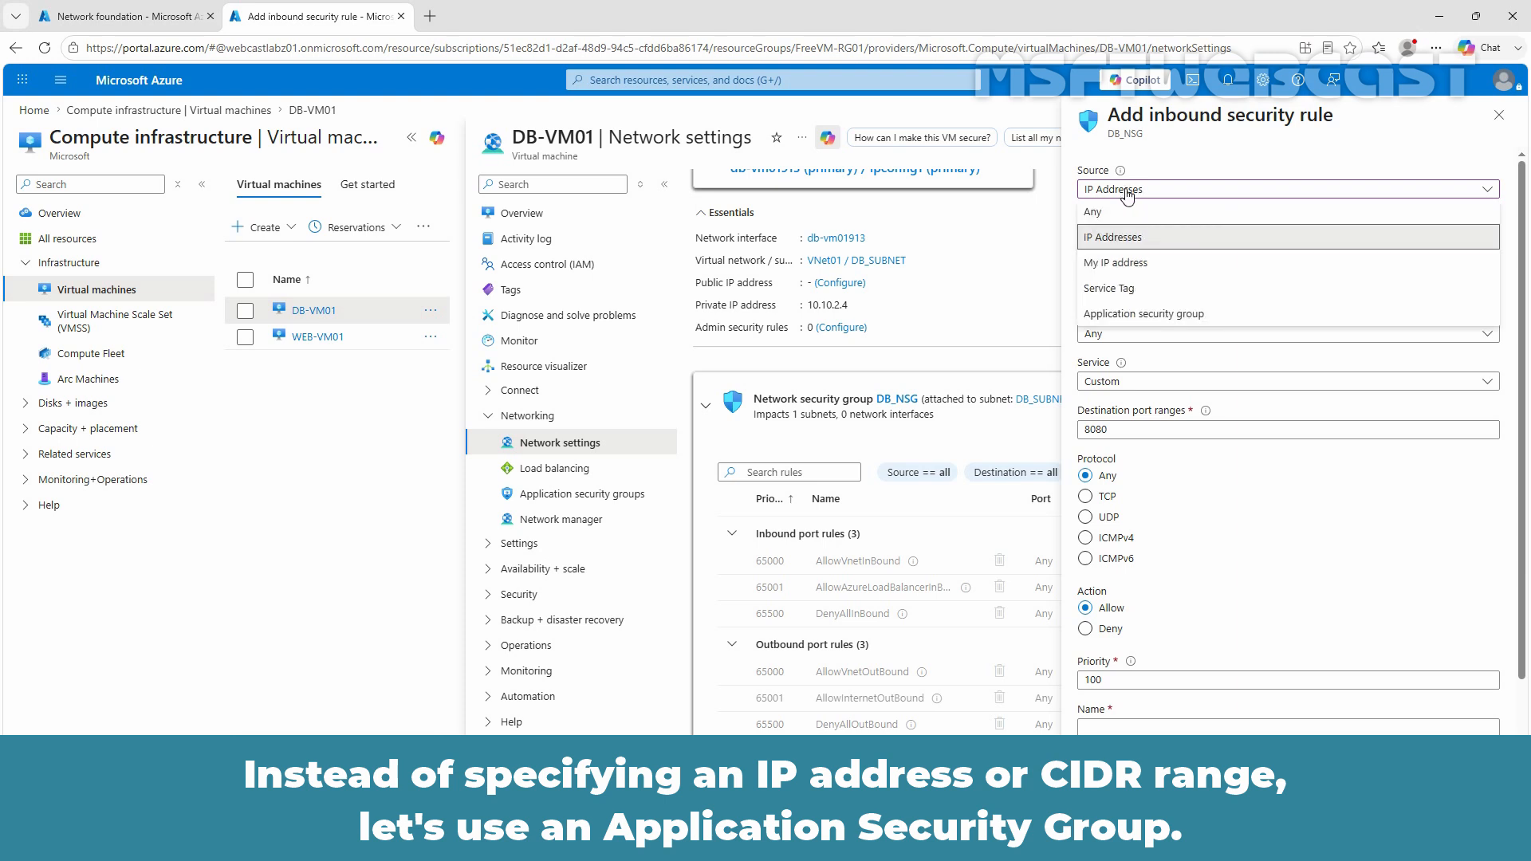
pyautogui.click(1130, 314)
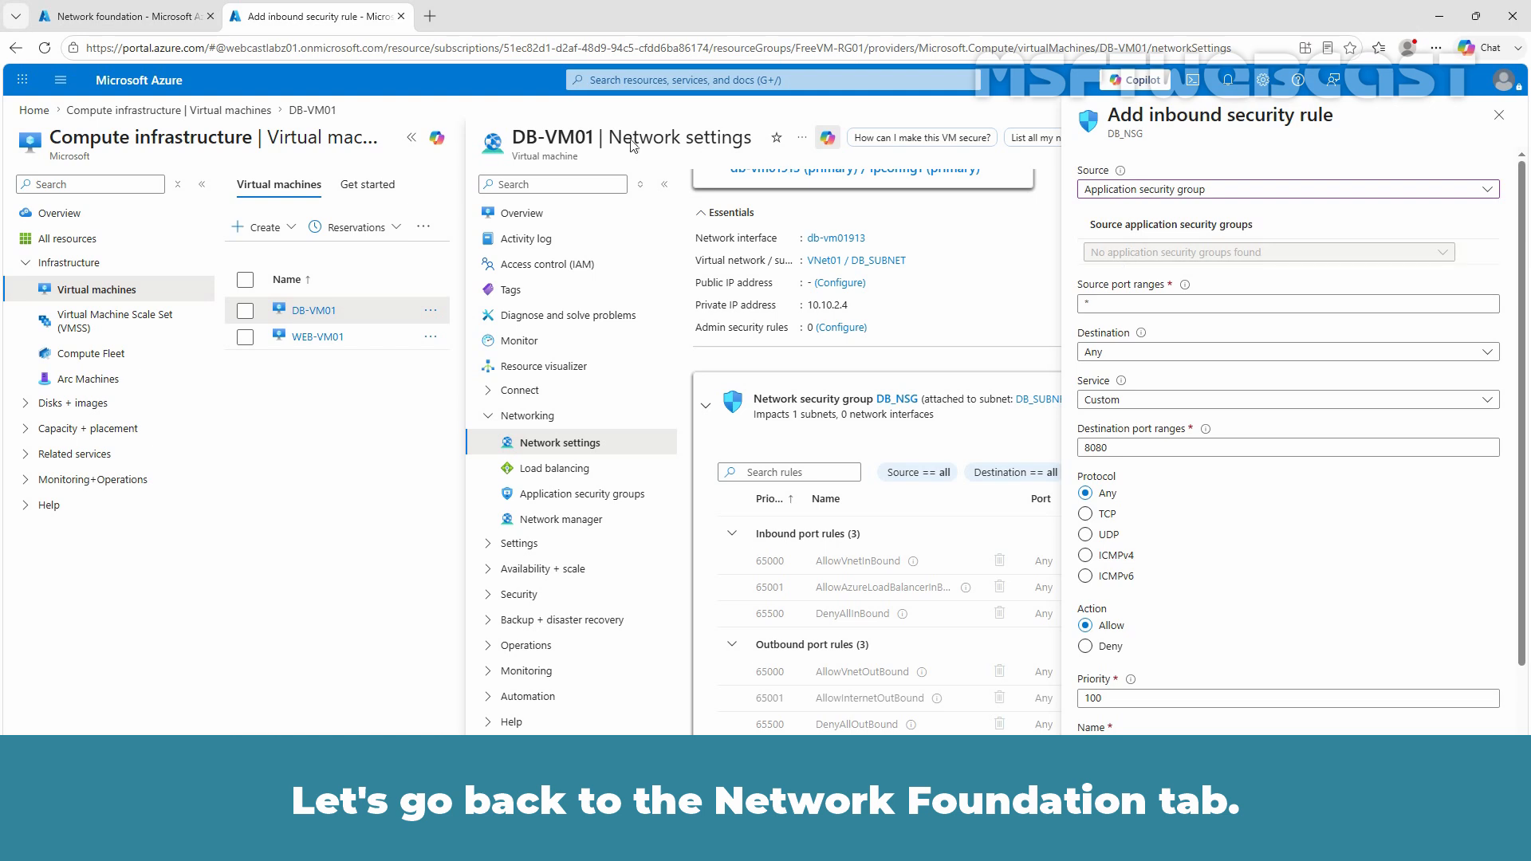
# - In the Network foundation browser tab, start a new application security group named WEB_ASG01 in resource group FreeVM-RG01
pyautogui.click(102, 15)
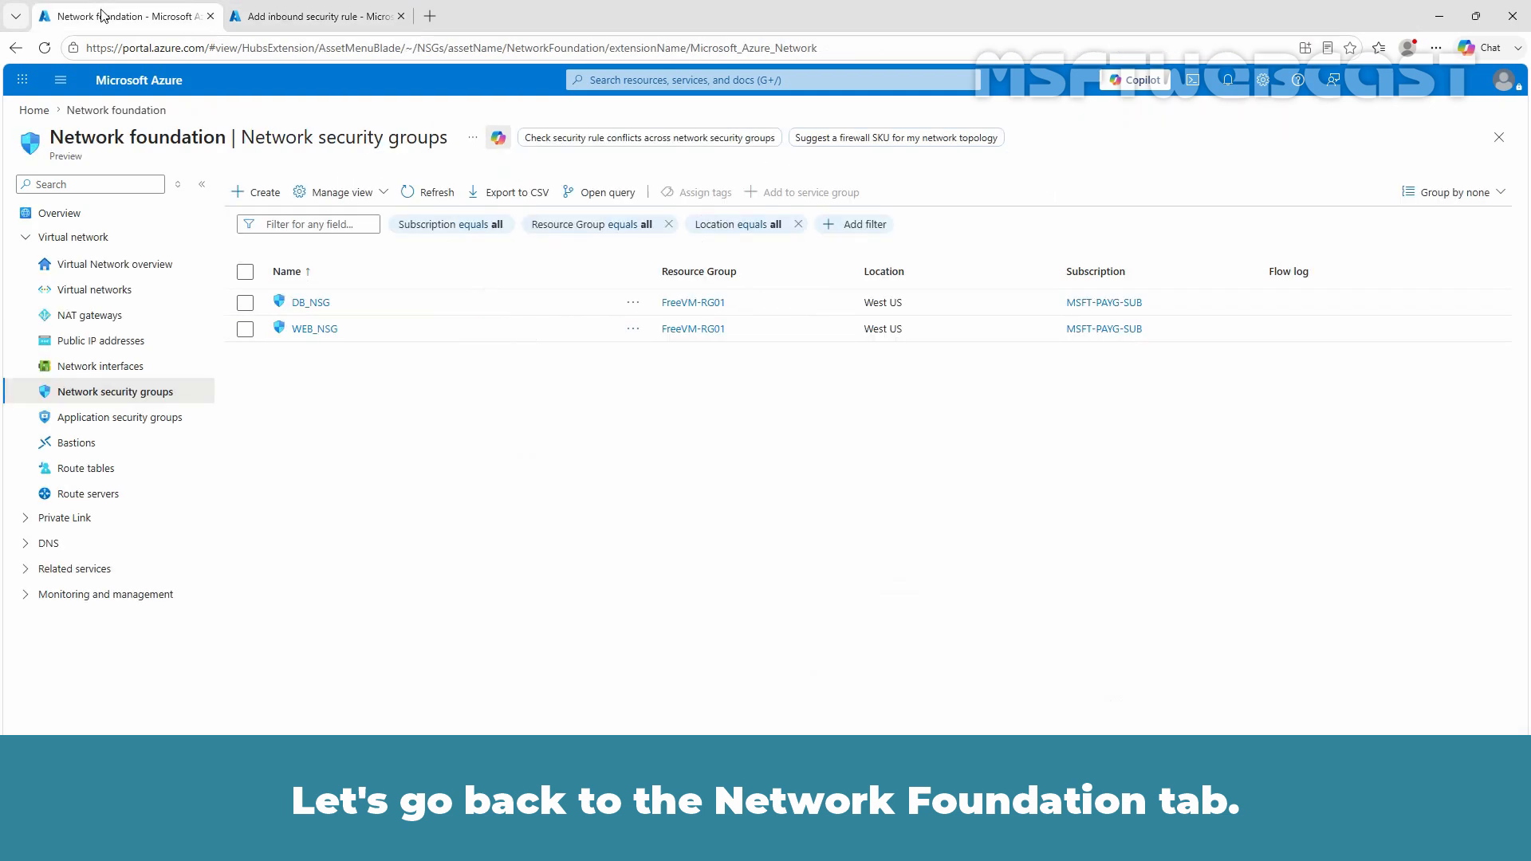
pyautogui.click(111, 425)
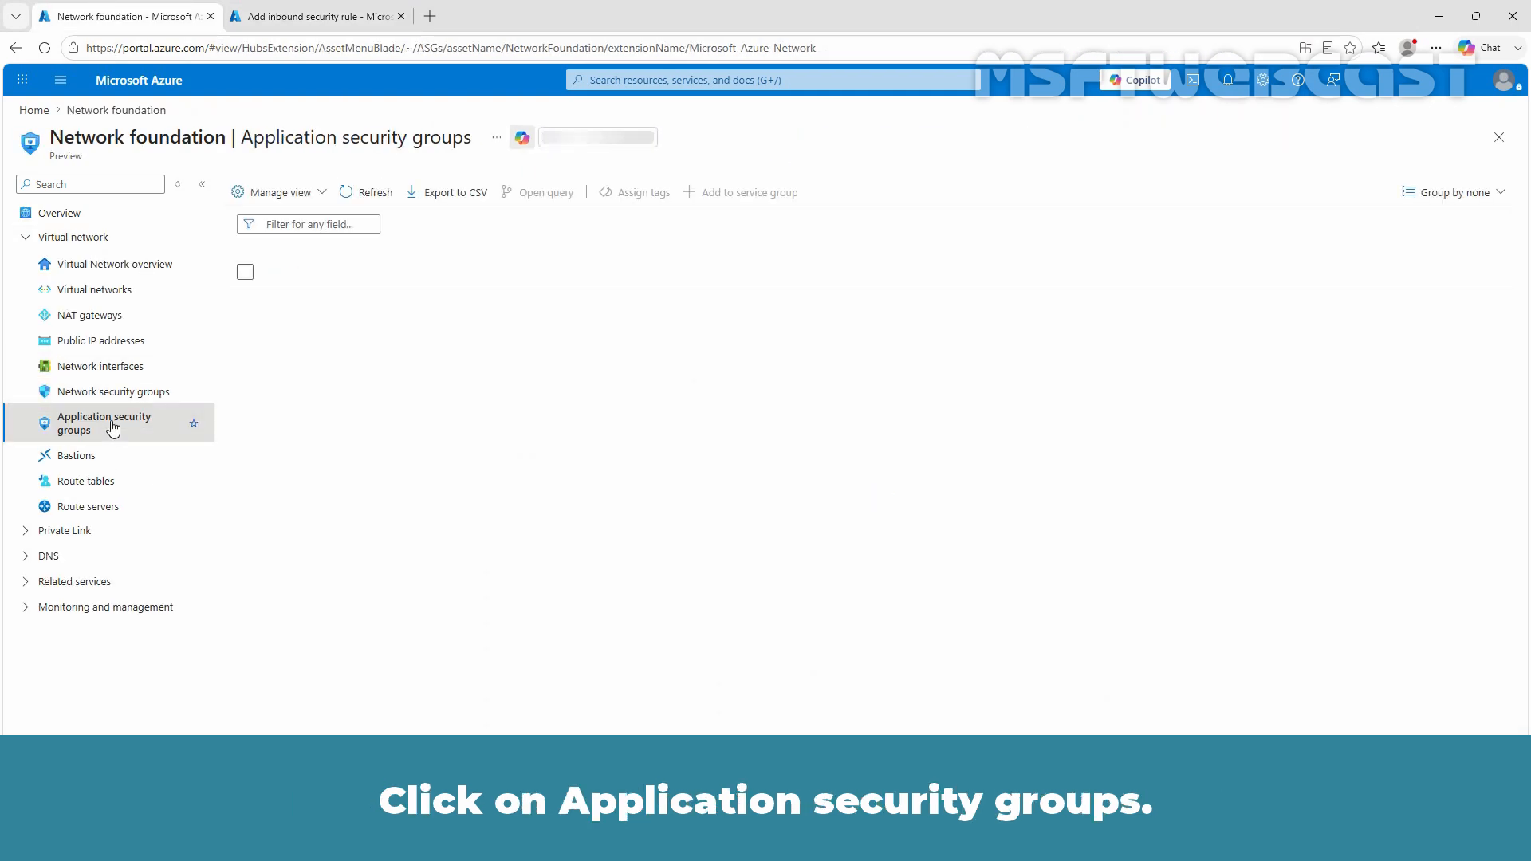
pyautogui.click(264, 195)
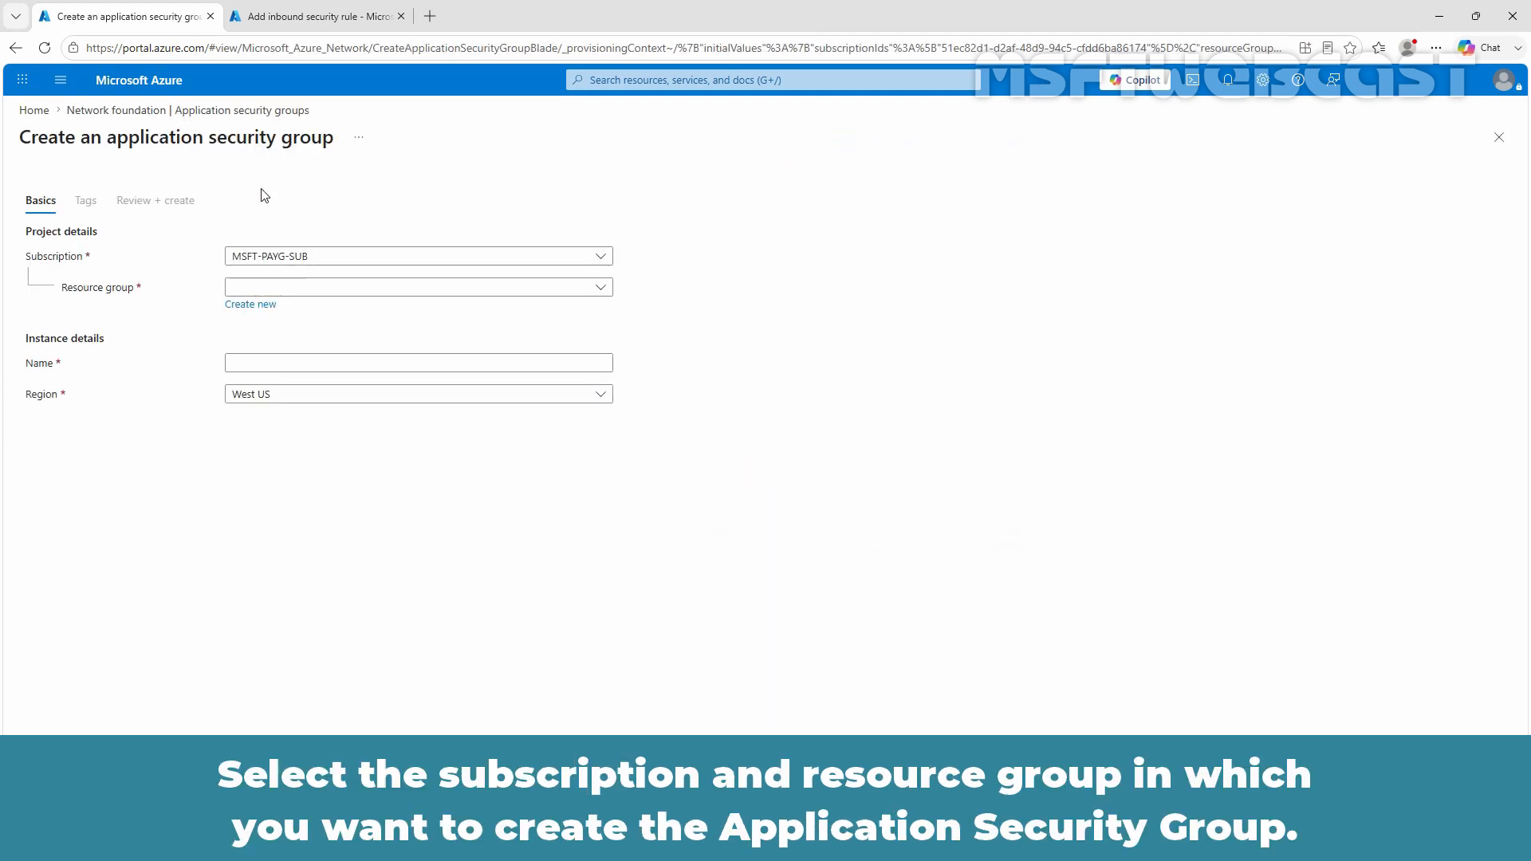
pyautogui.click(295, 288)
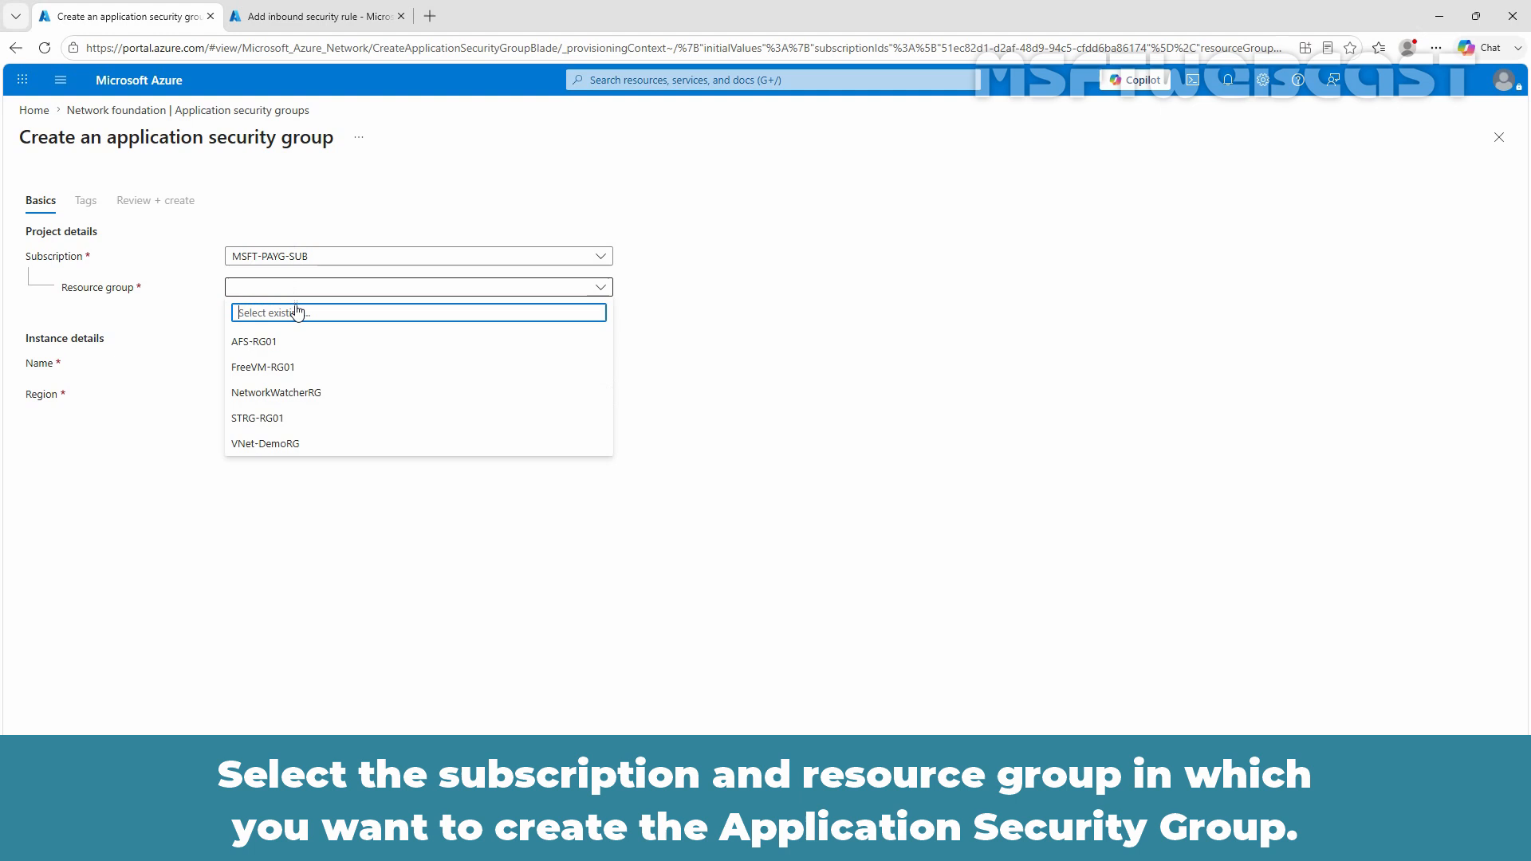
pyautogui.click(274, 370)
pyautogui.click(272, 366)
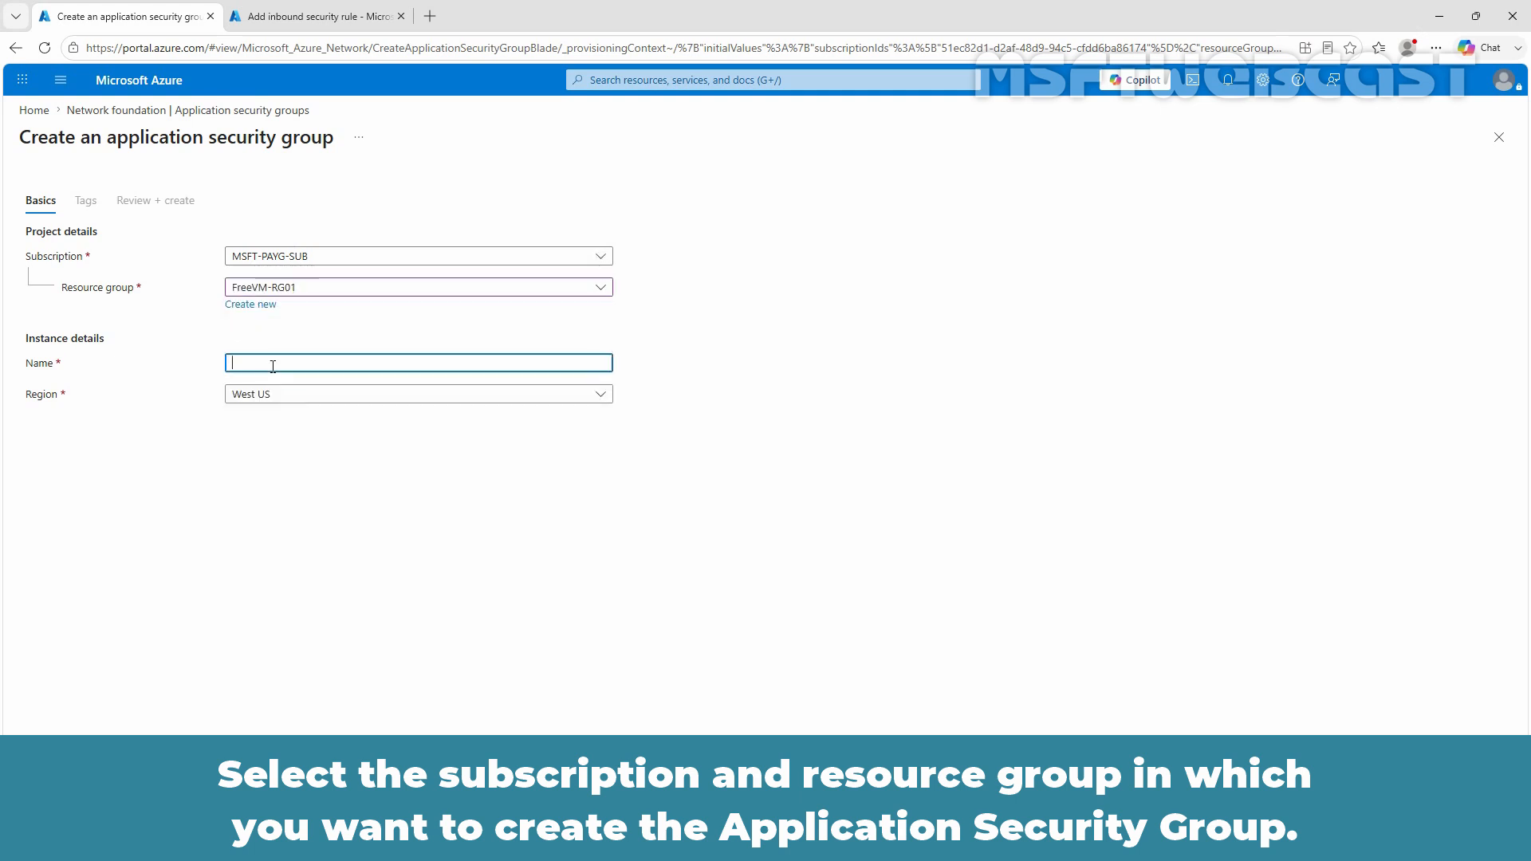
pyautogui.write('WEB')
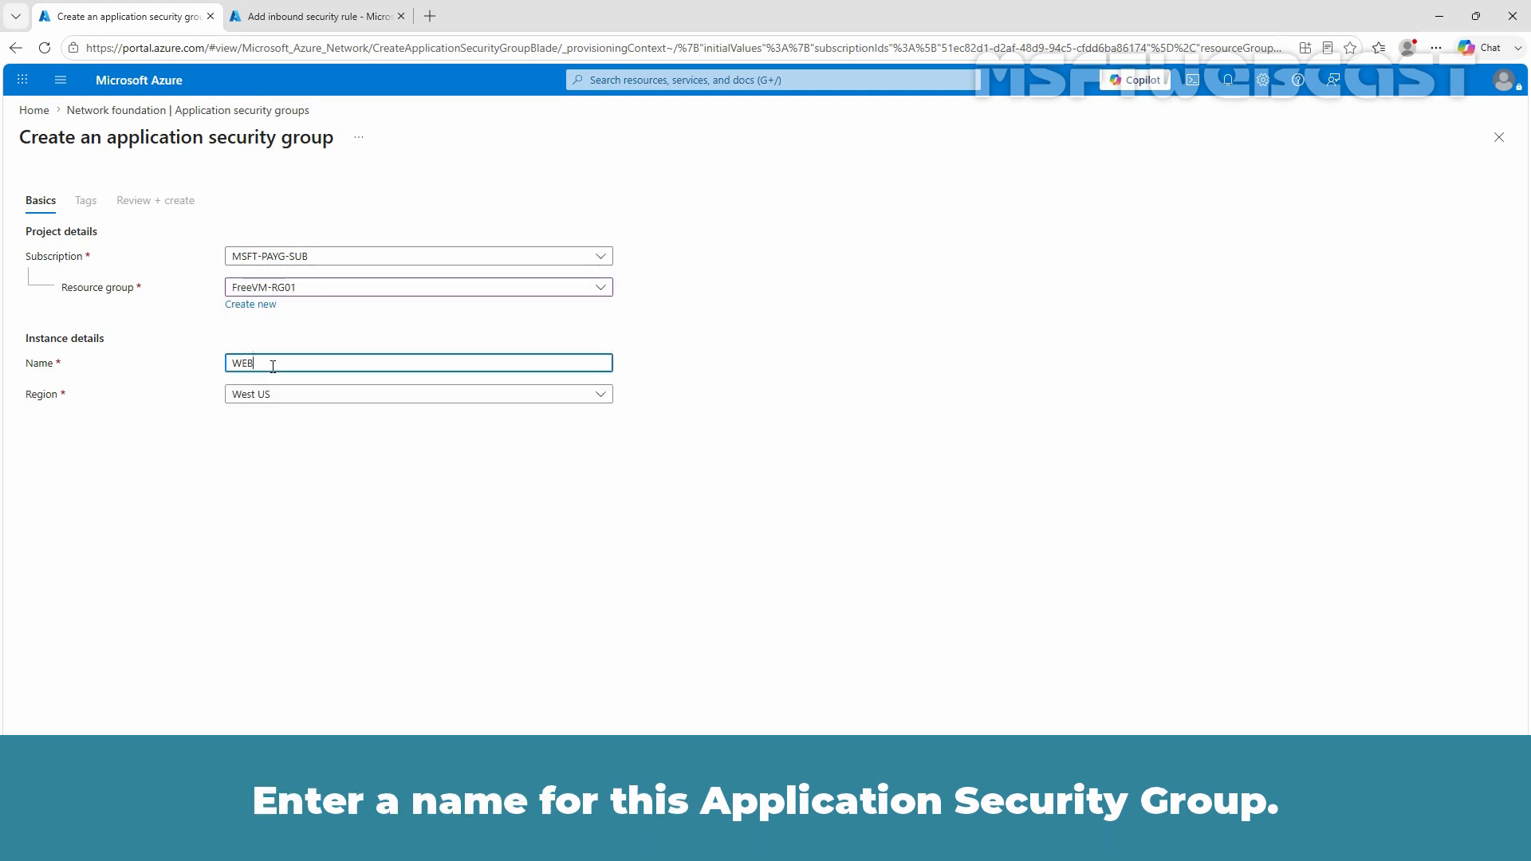
pyautogui.write('_ASG01')
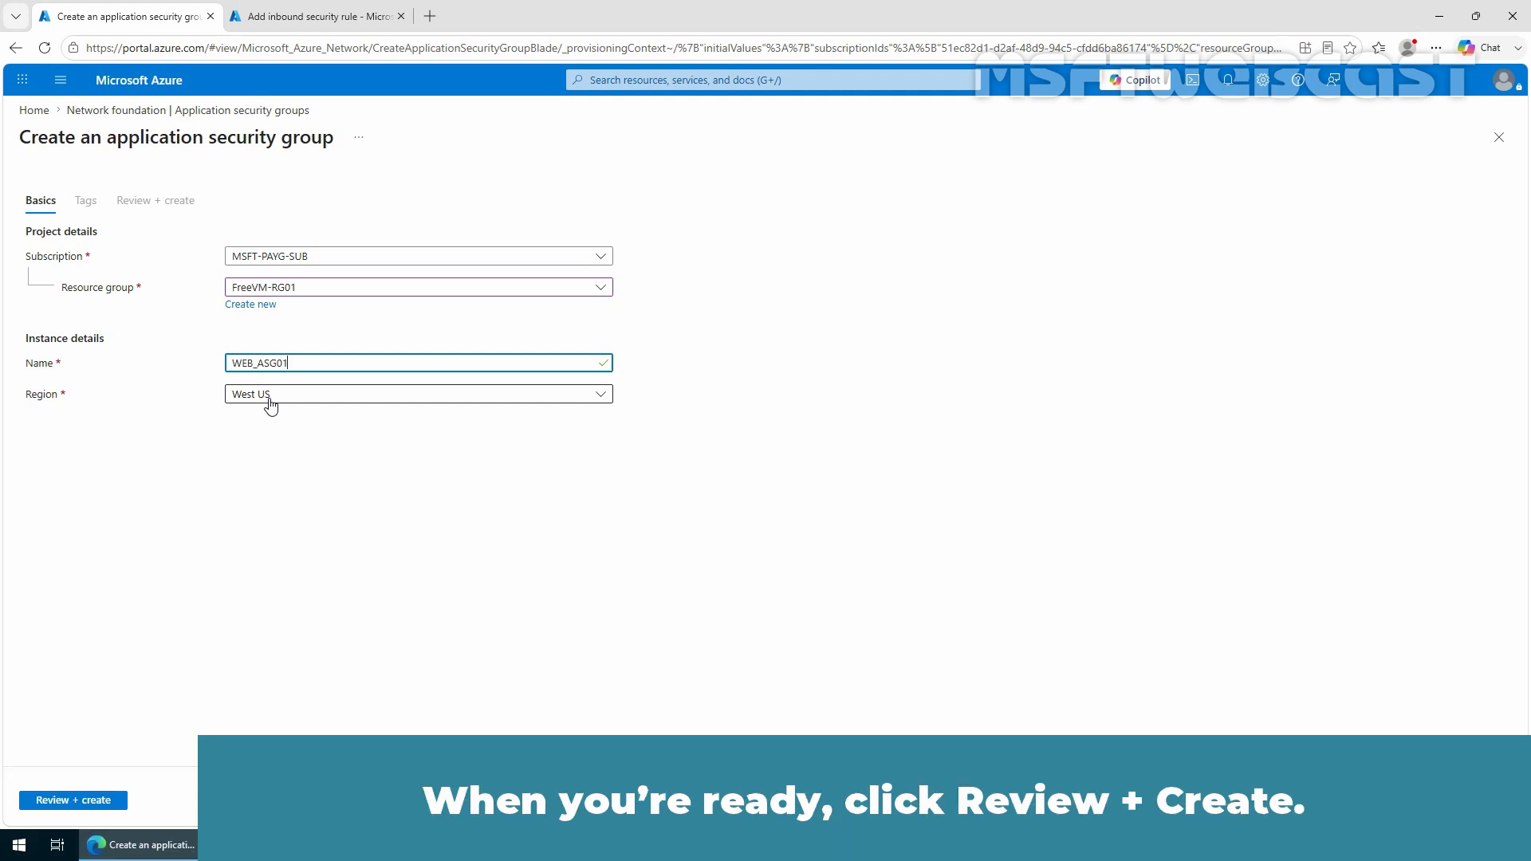
# - Review and create the WEB_ASG01 application security group, and open the deployed resource
pyautogui.click(70, 801)
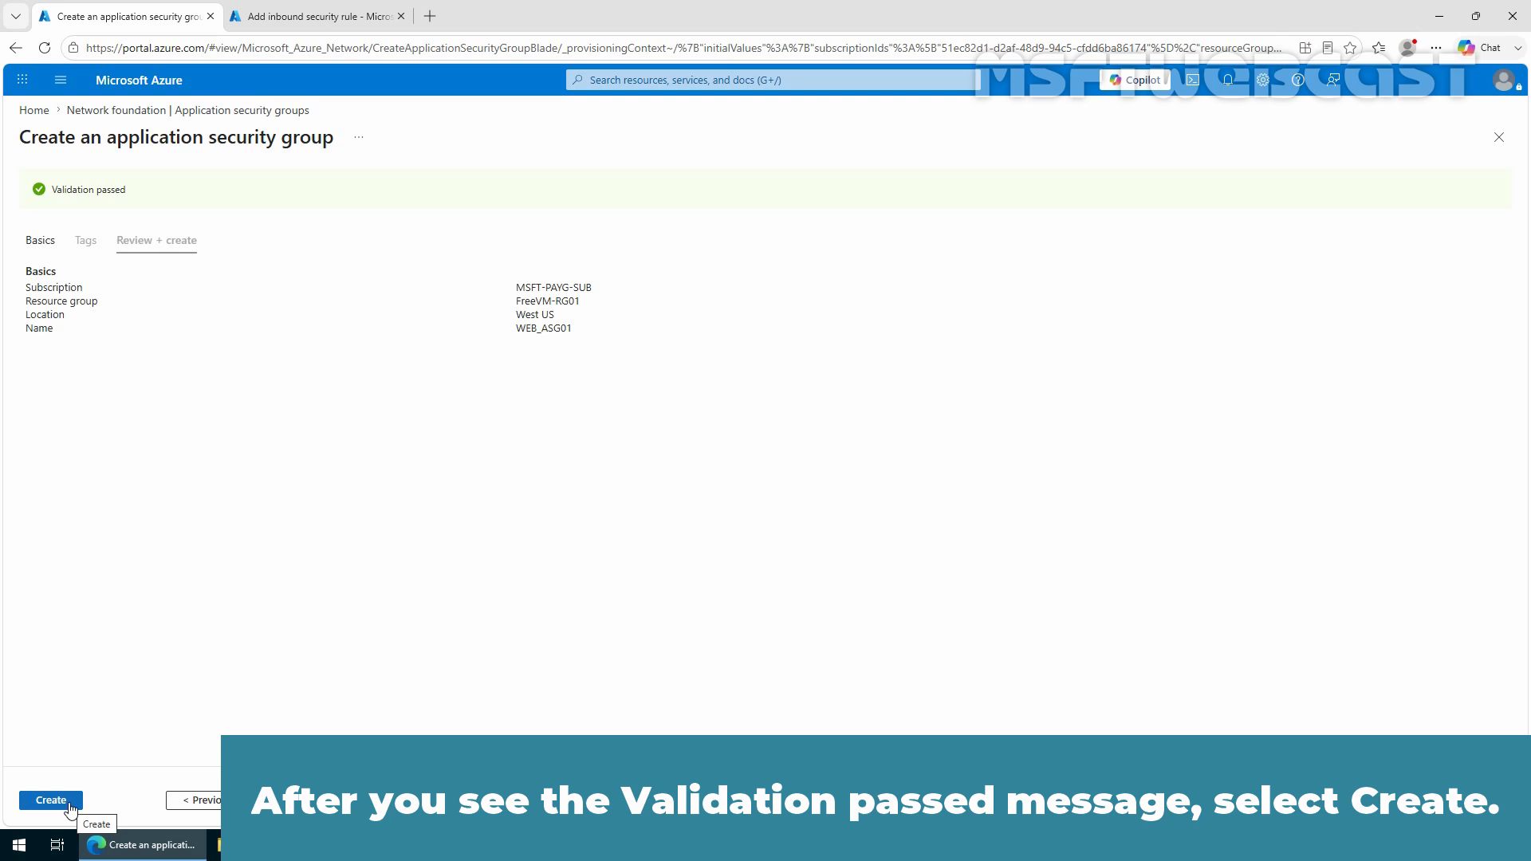
pyautogui.click(70, 804)
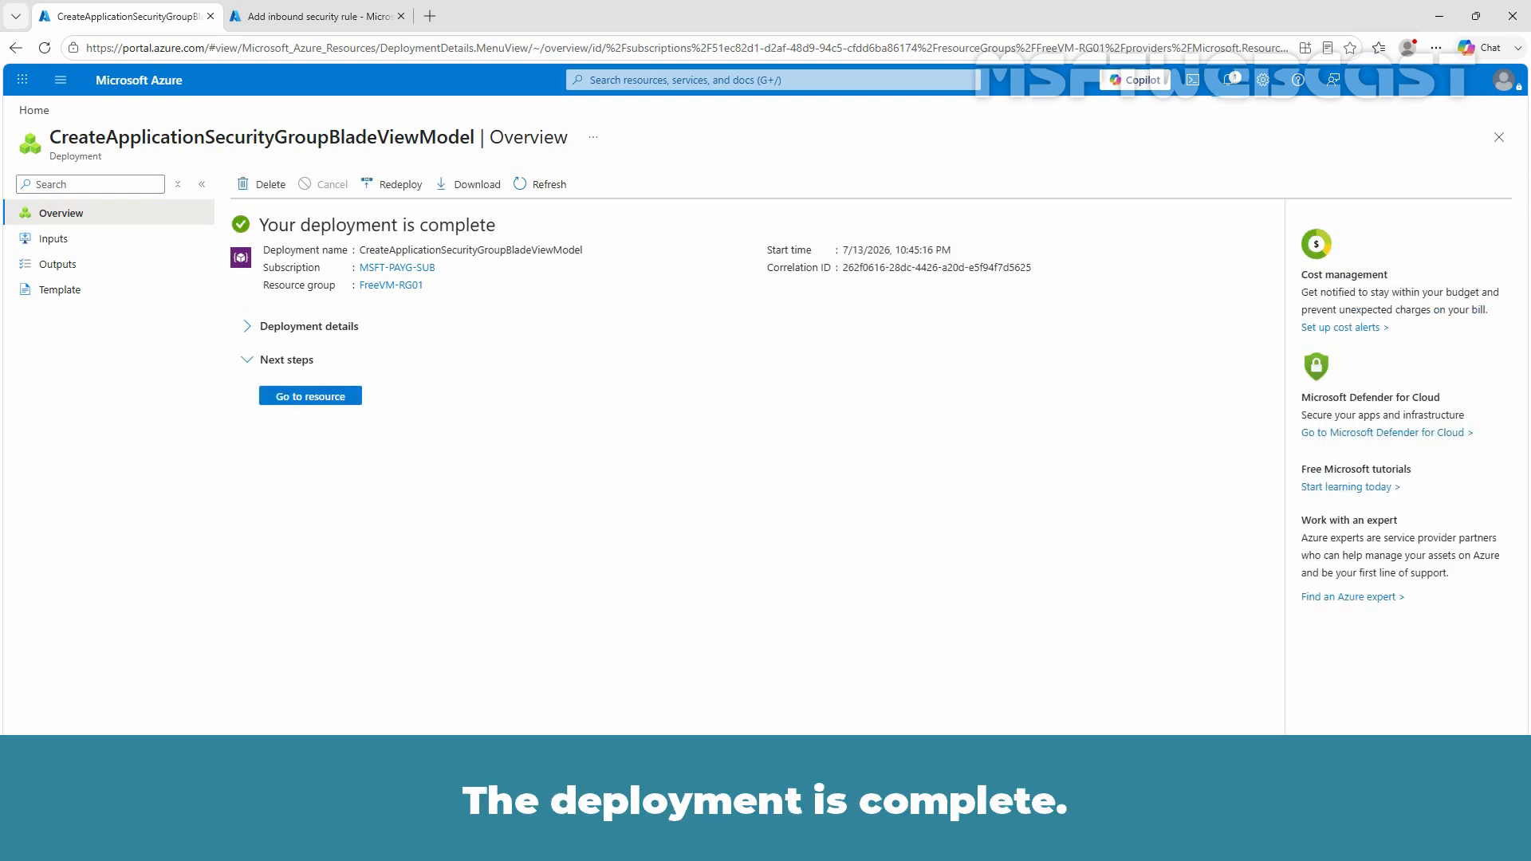
pyautogui.click(290, 399)
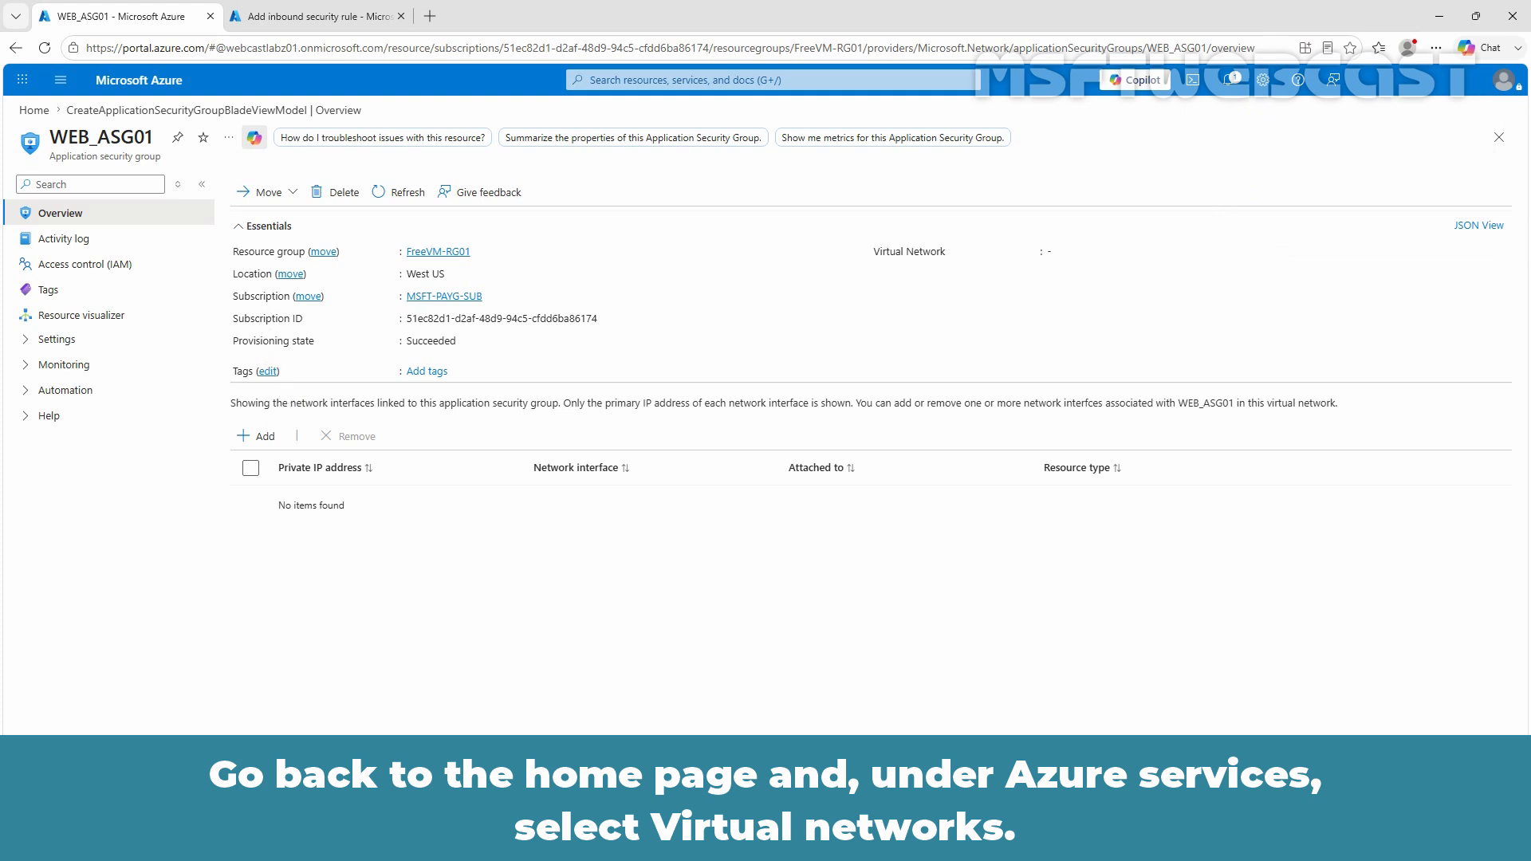
# - Start a new application security group named DB_ASG01 in resource group FreeVM-RG01 from the Network foundation page
pyautogui.click(159, 80)
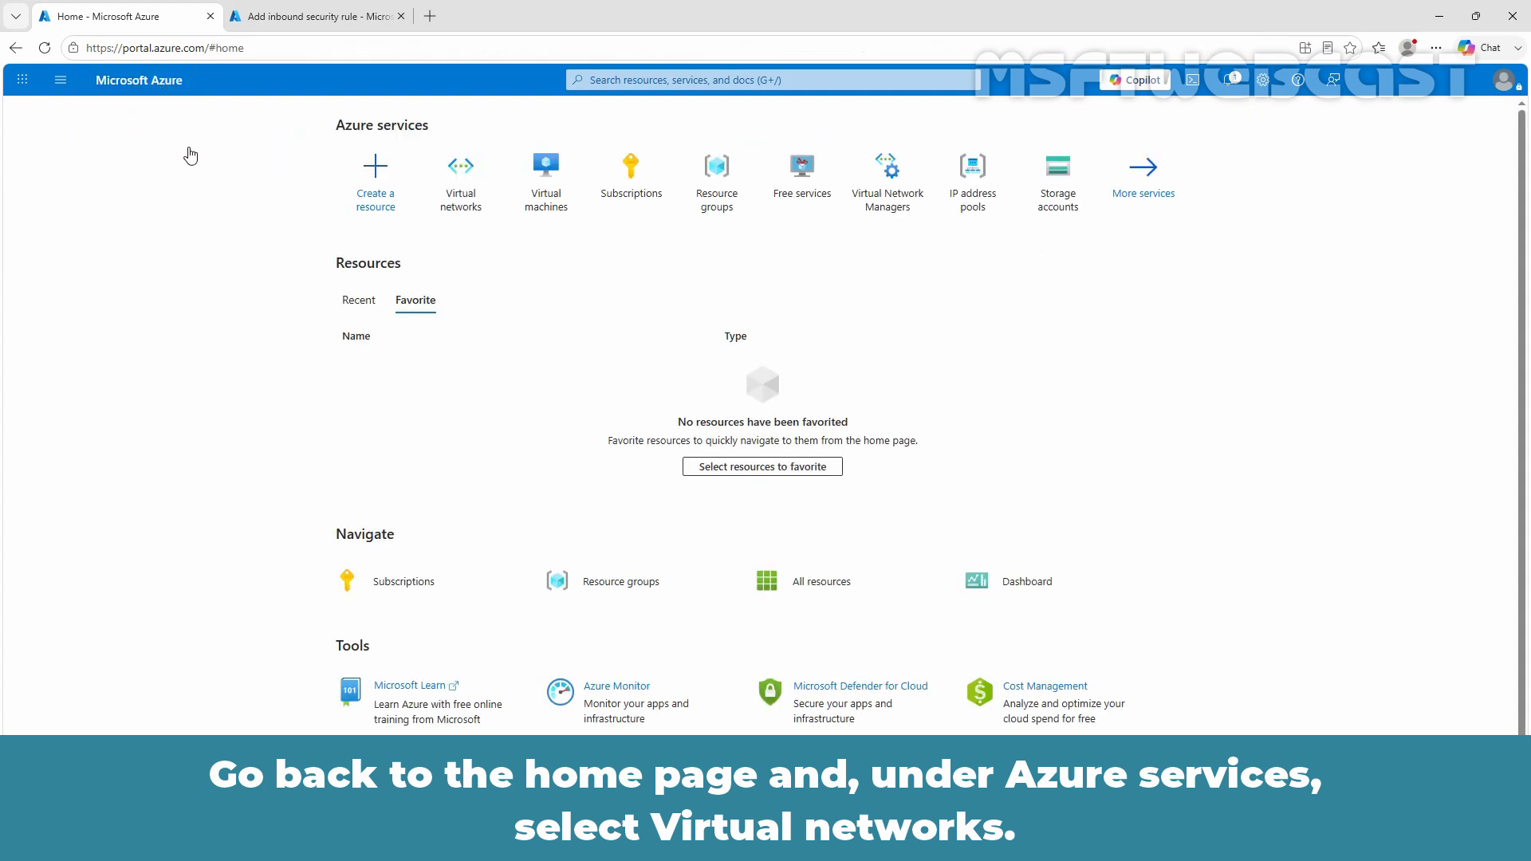
pyautogui.click(461, 169)
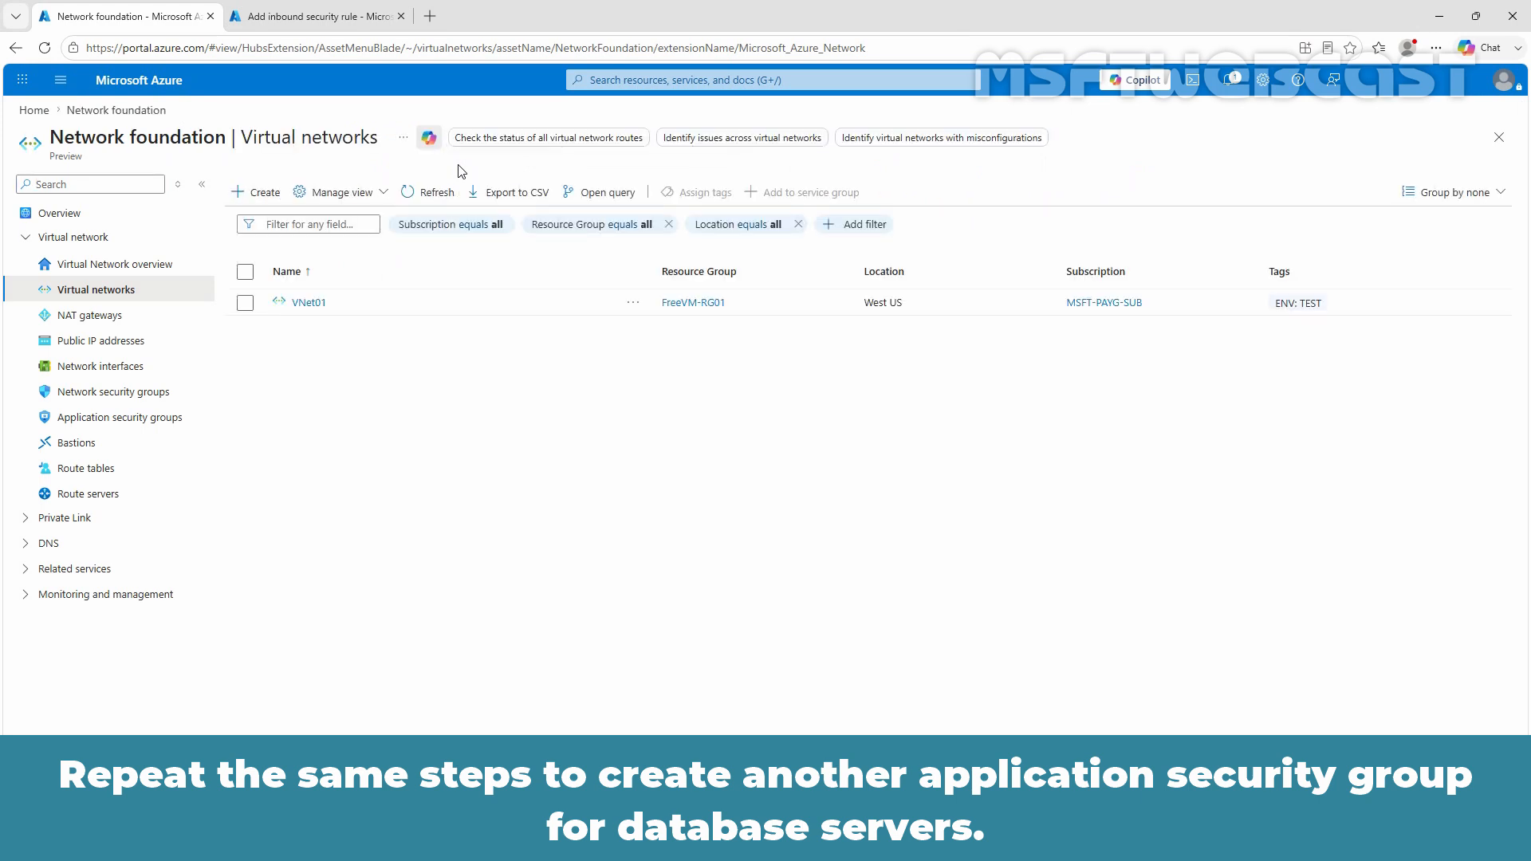
pyautogui.click(162, 427)
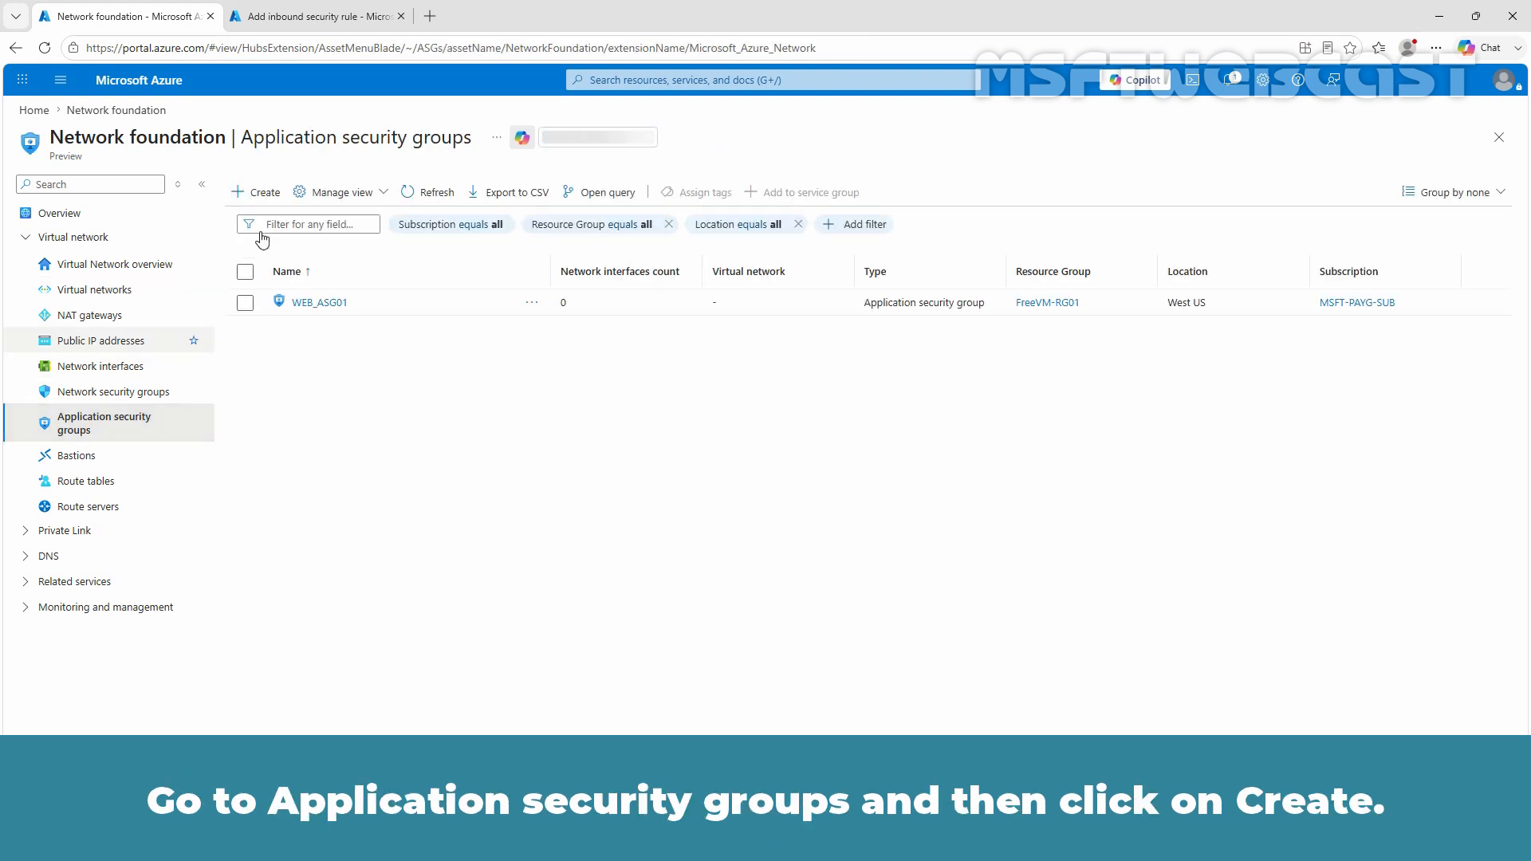
pyautogui.click(270, 204)
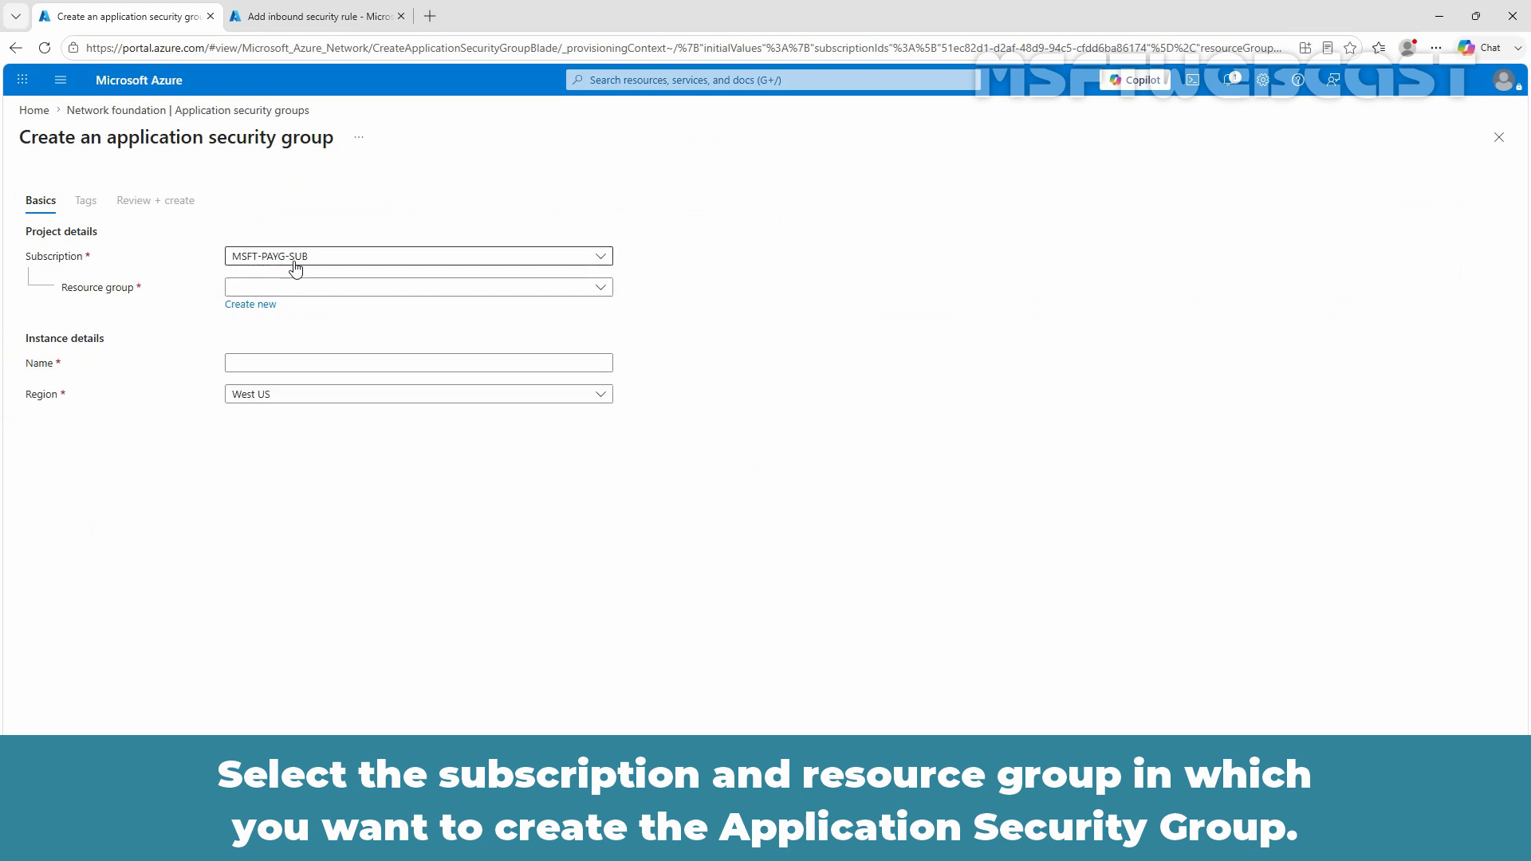
pyautogui.click(297, 287)
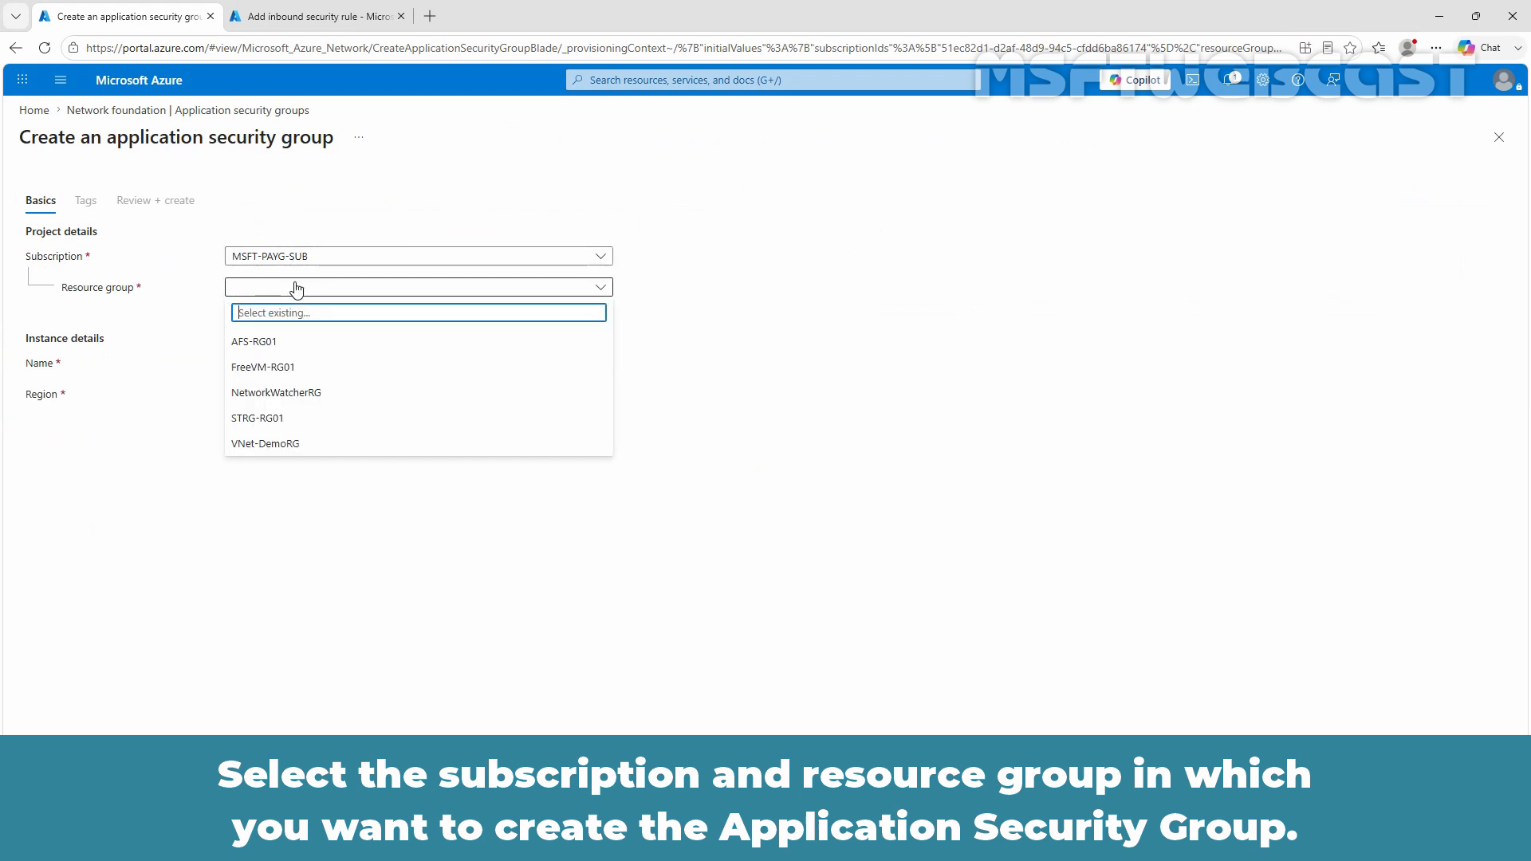
pyautogui.click(271, 368)
pyautogui.click(273, 365)
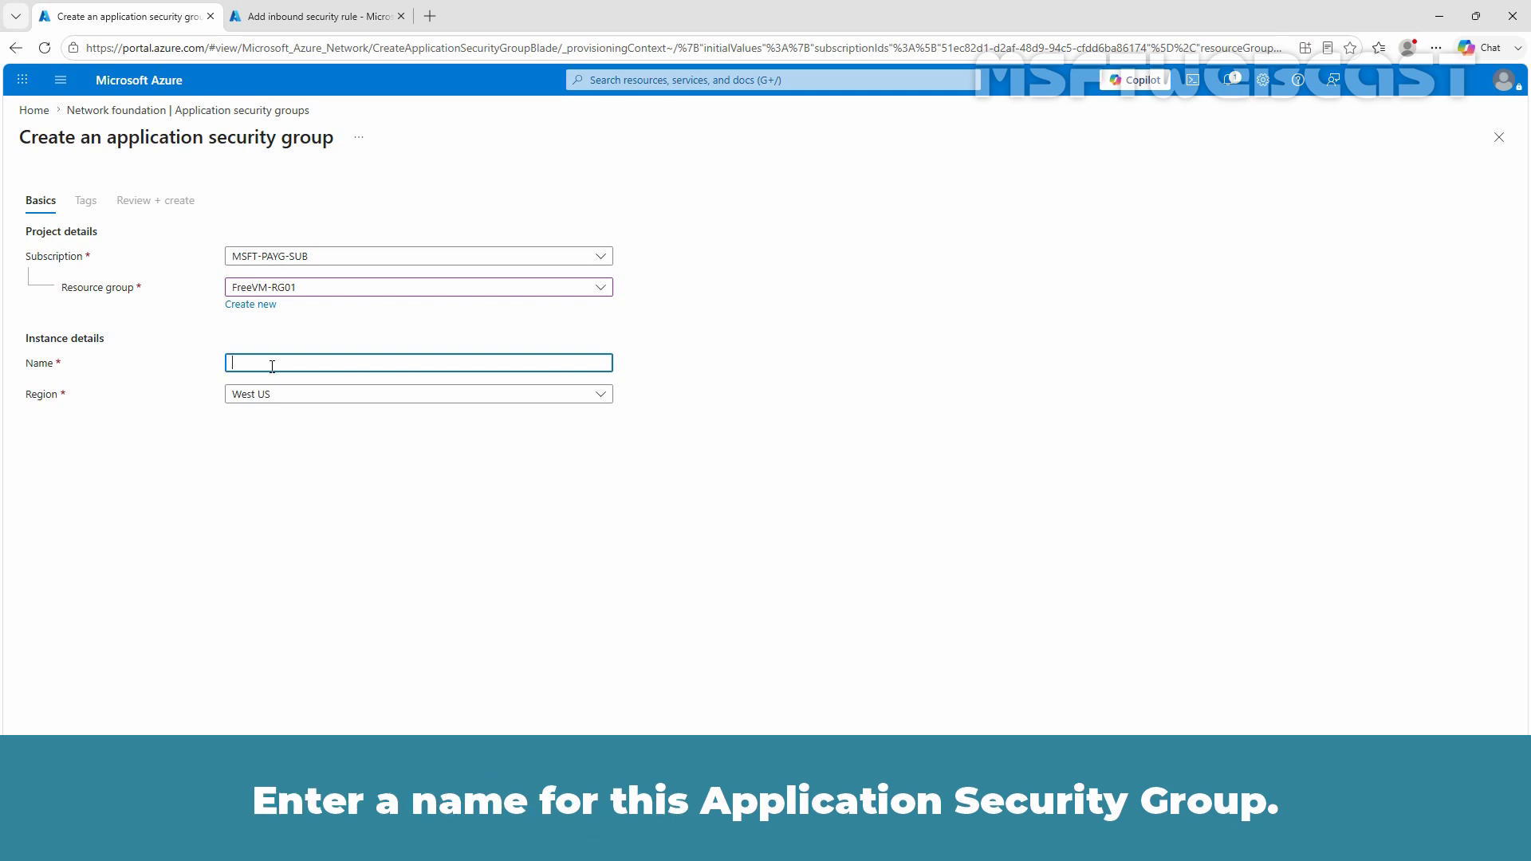
pyautogui.write('DB_ASG01')
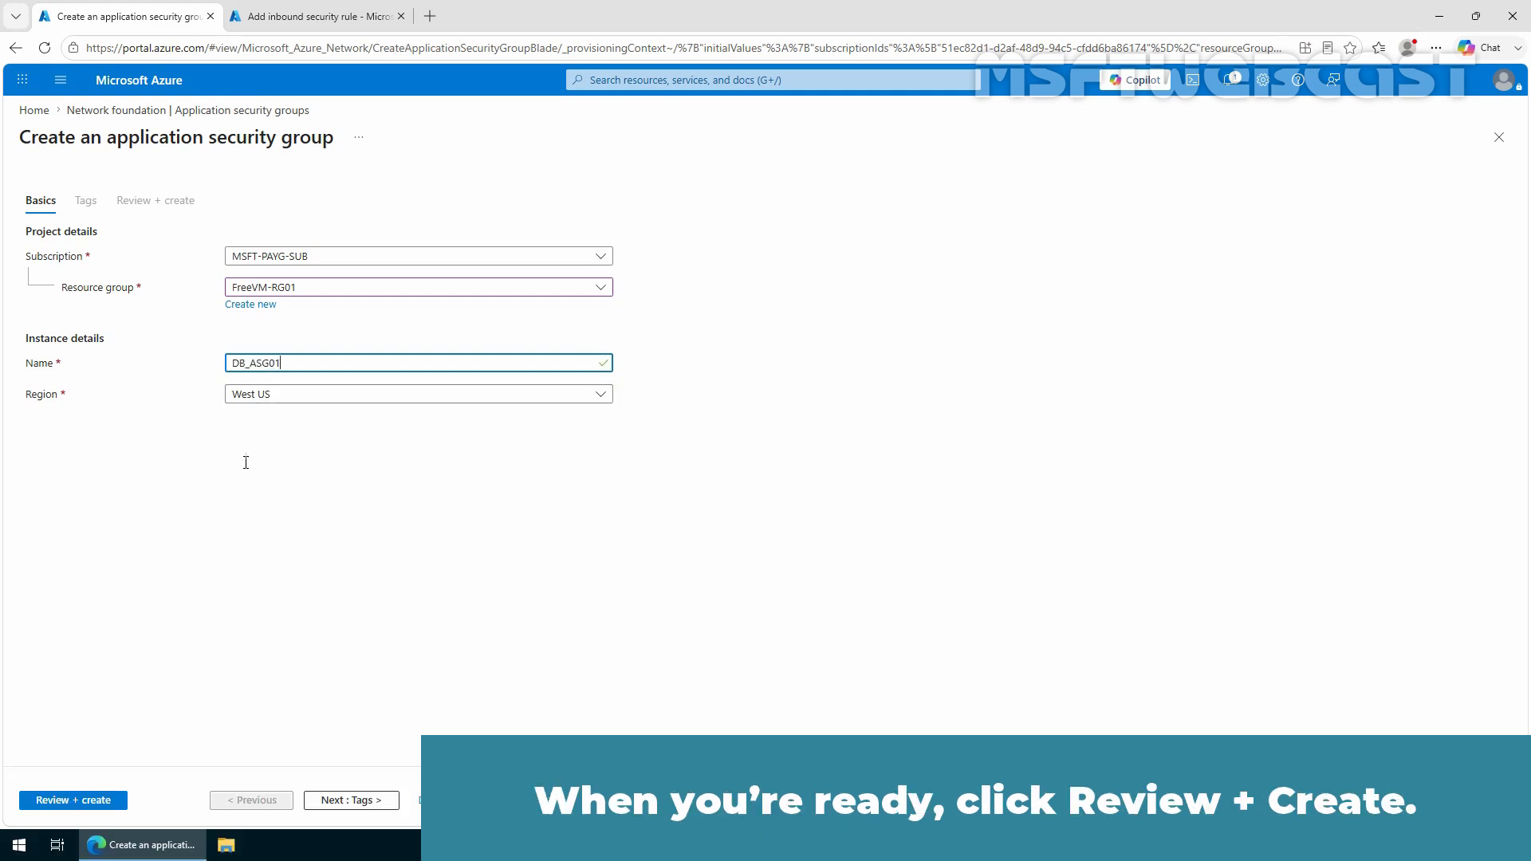
# - Review and create the DB_ASG01 application security group, and open the deployed resource
pyautogui.click(70, 801)
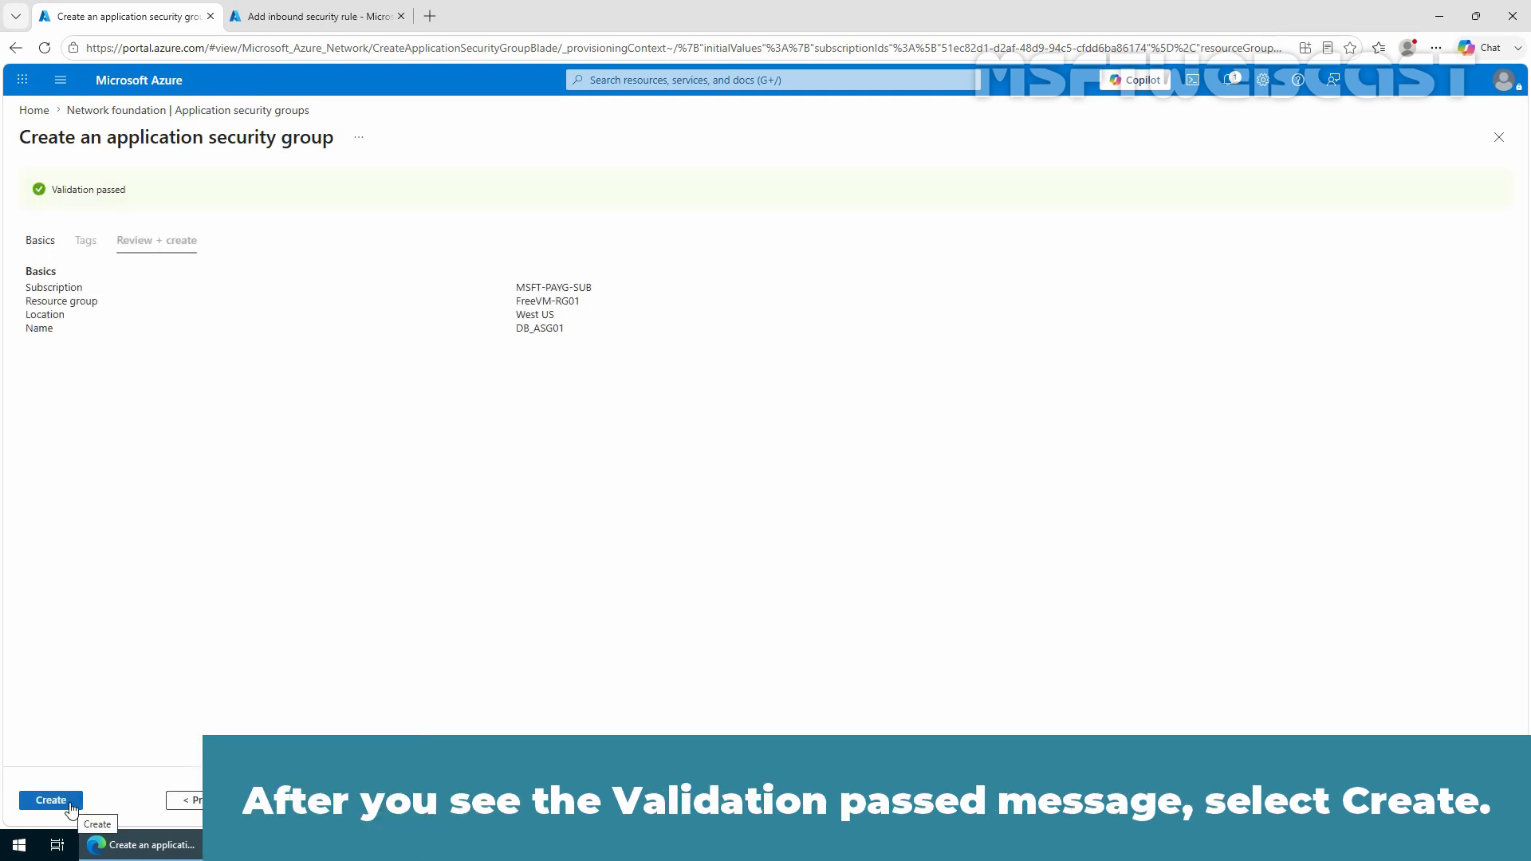
pyautogui.click(70, 800)
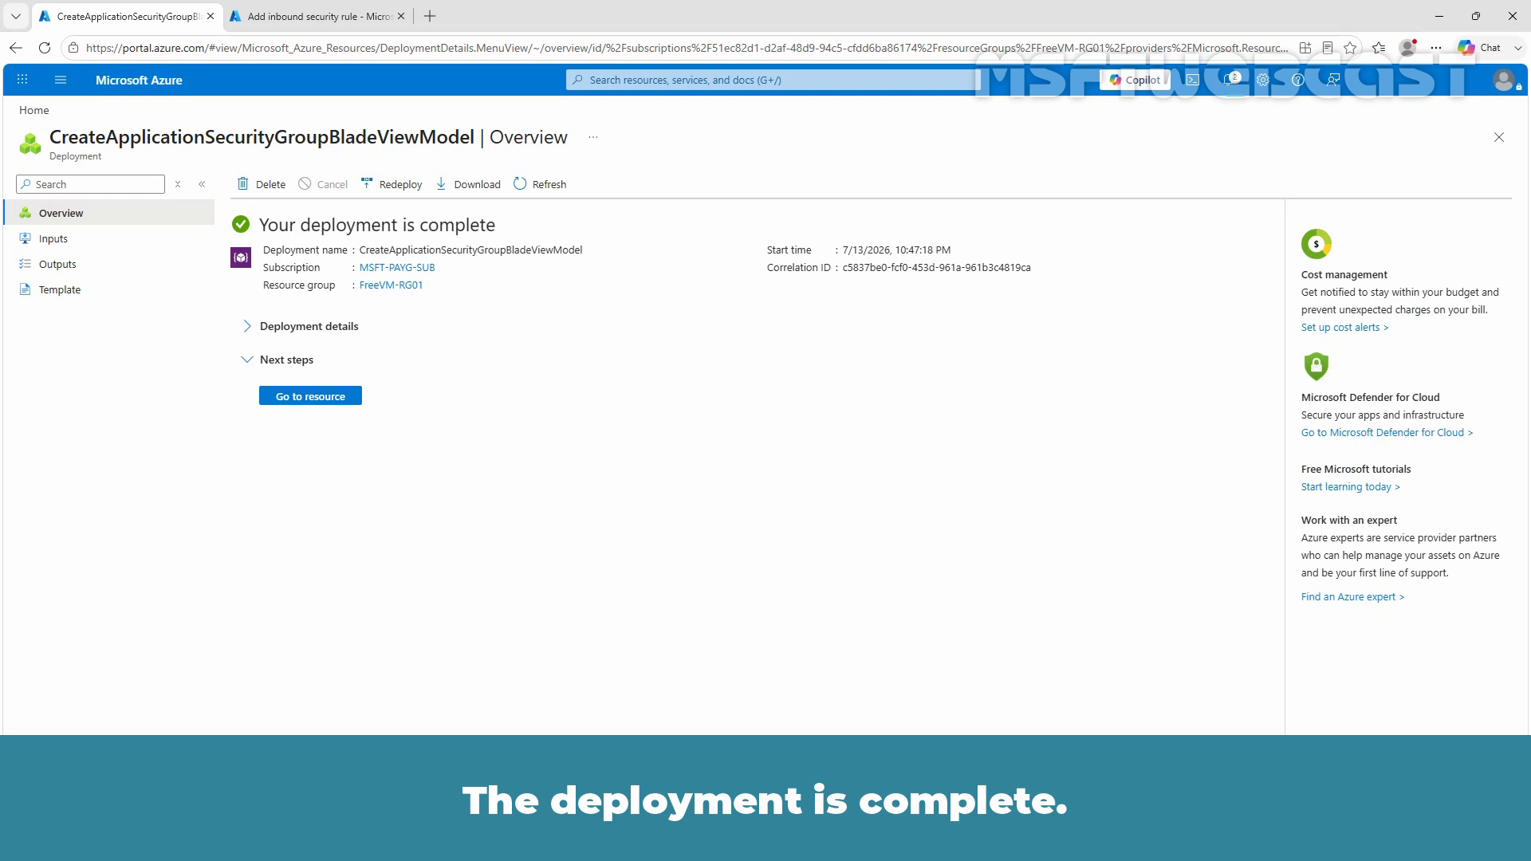
pyautogui.click(310, 397)
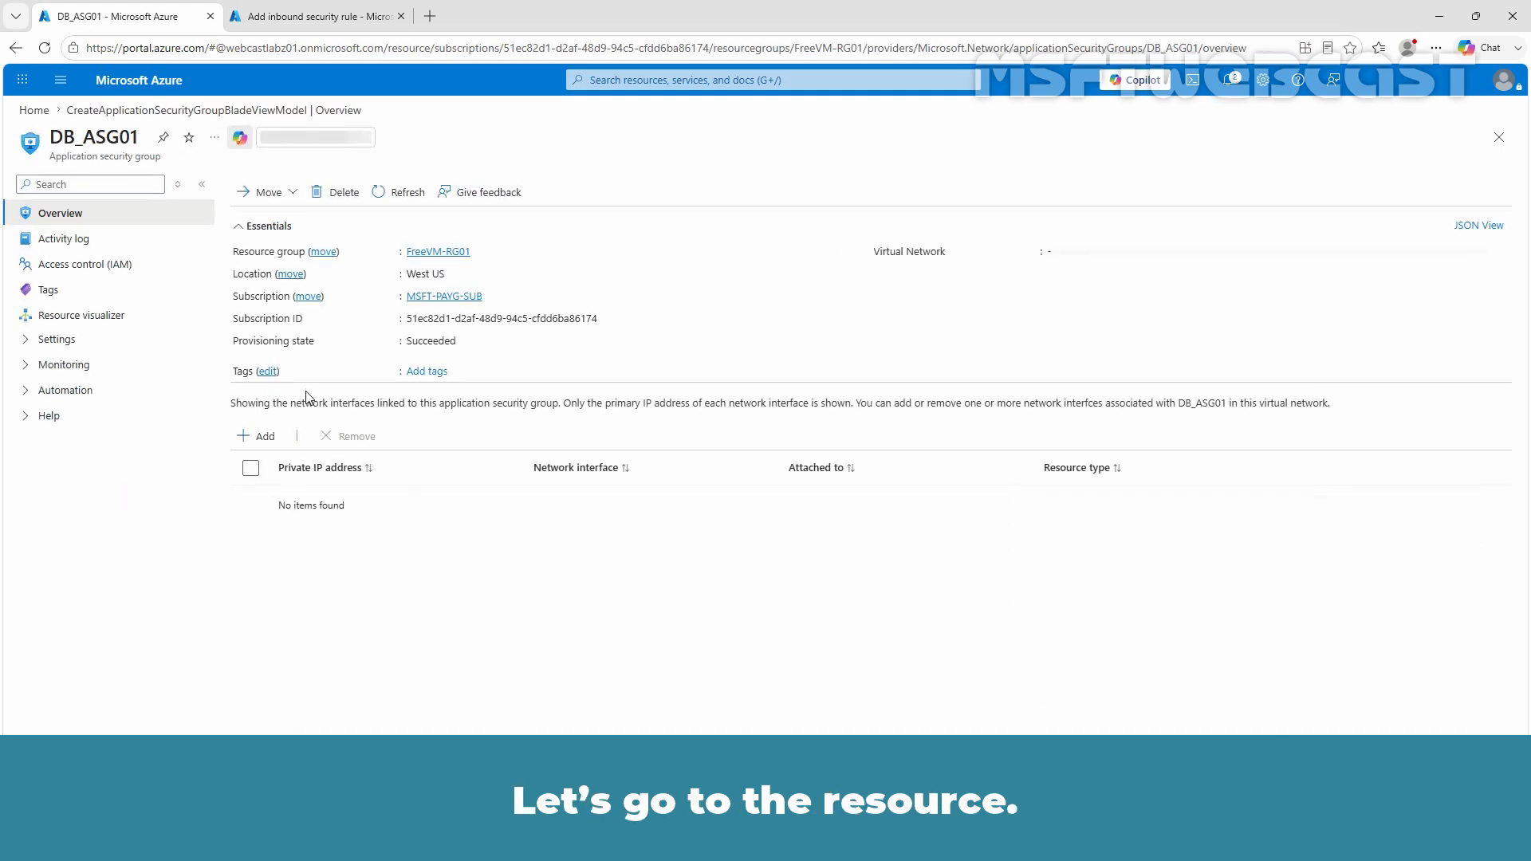
# - Return to the Azure home page and list the application security groups under Virtual networks
pyautogui.click(146, 86)
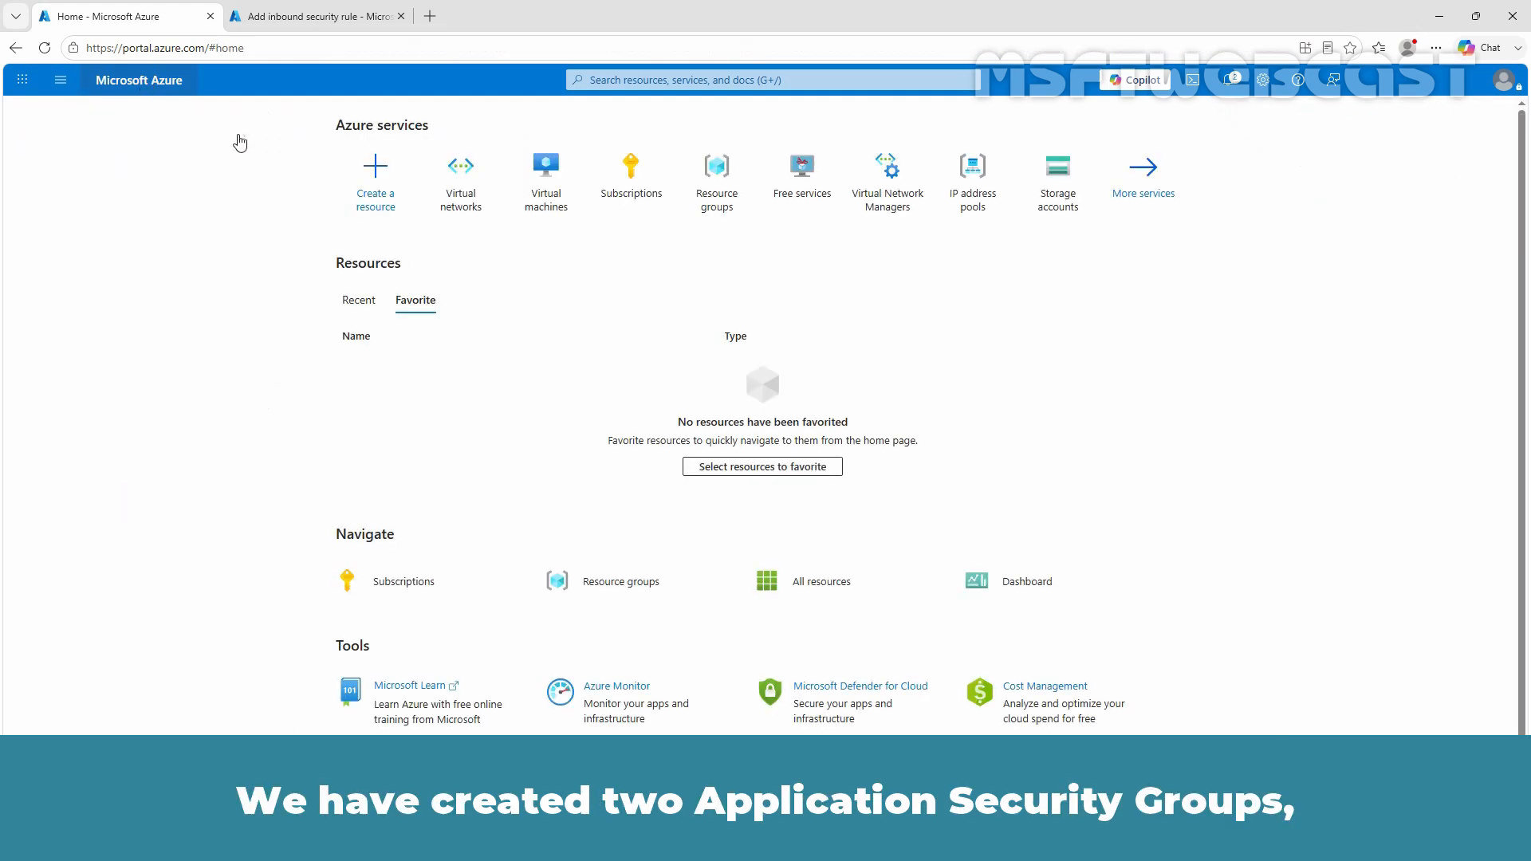
pyautogui.click(451, 190)
pyautogui.click(135, 423)
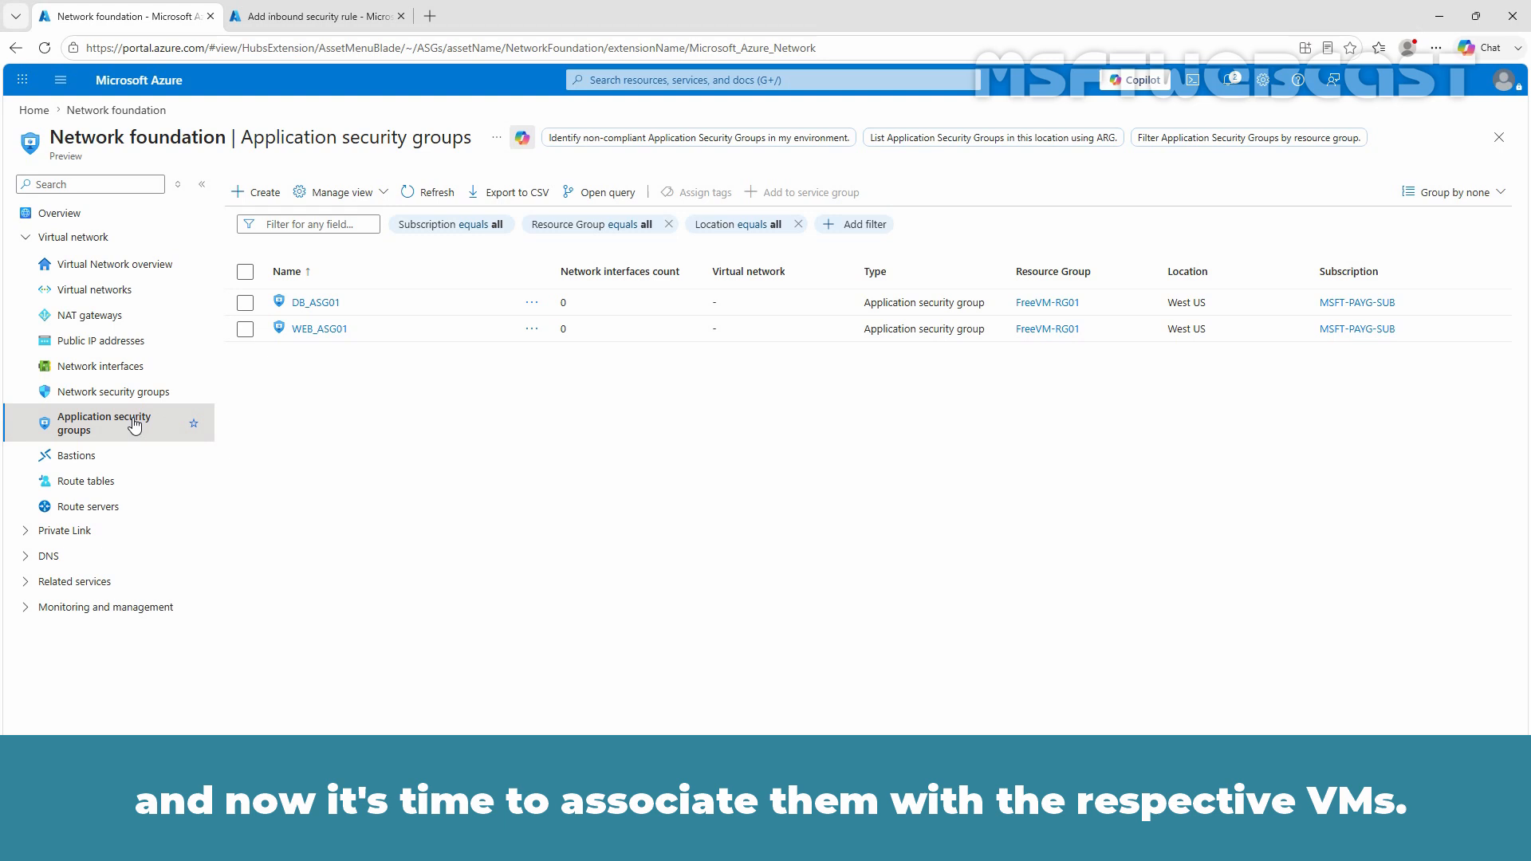
# - Switch to the browser tab with the DB_NSG inbound security rule and discard the unsaved rule
pyautogui.click(303, 15)
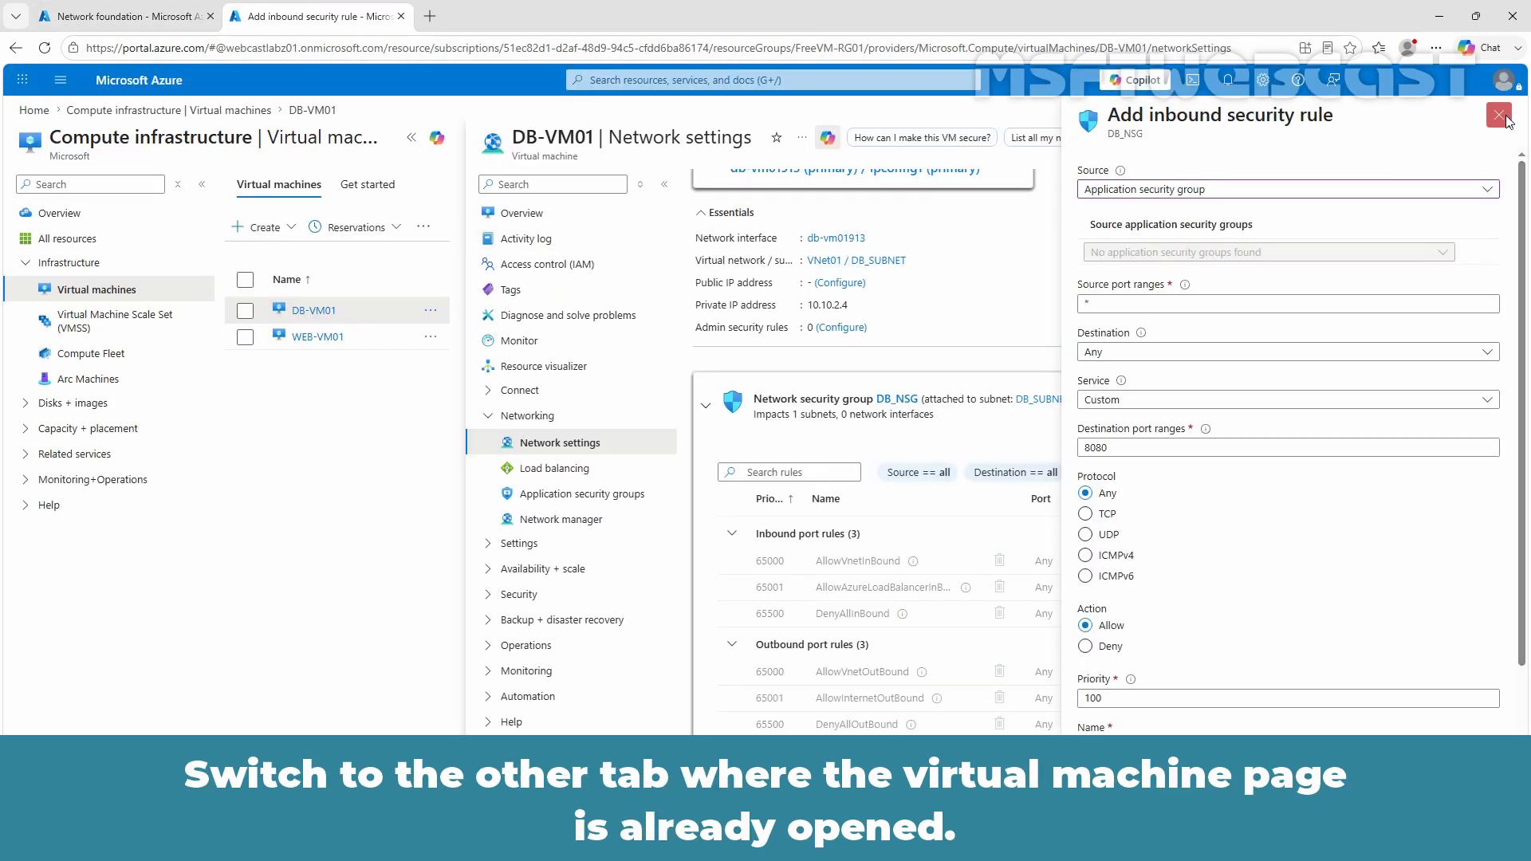
pyautogui.click(1502, 117)
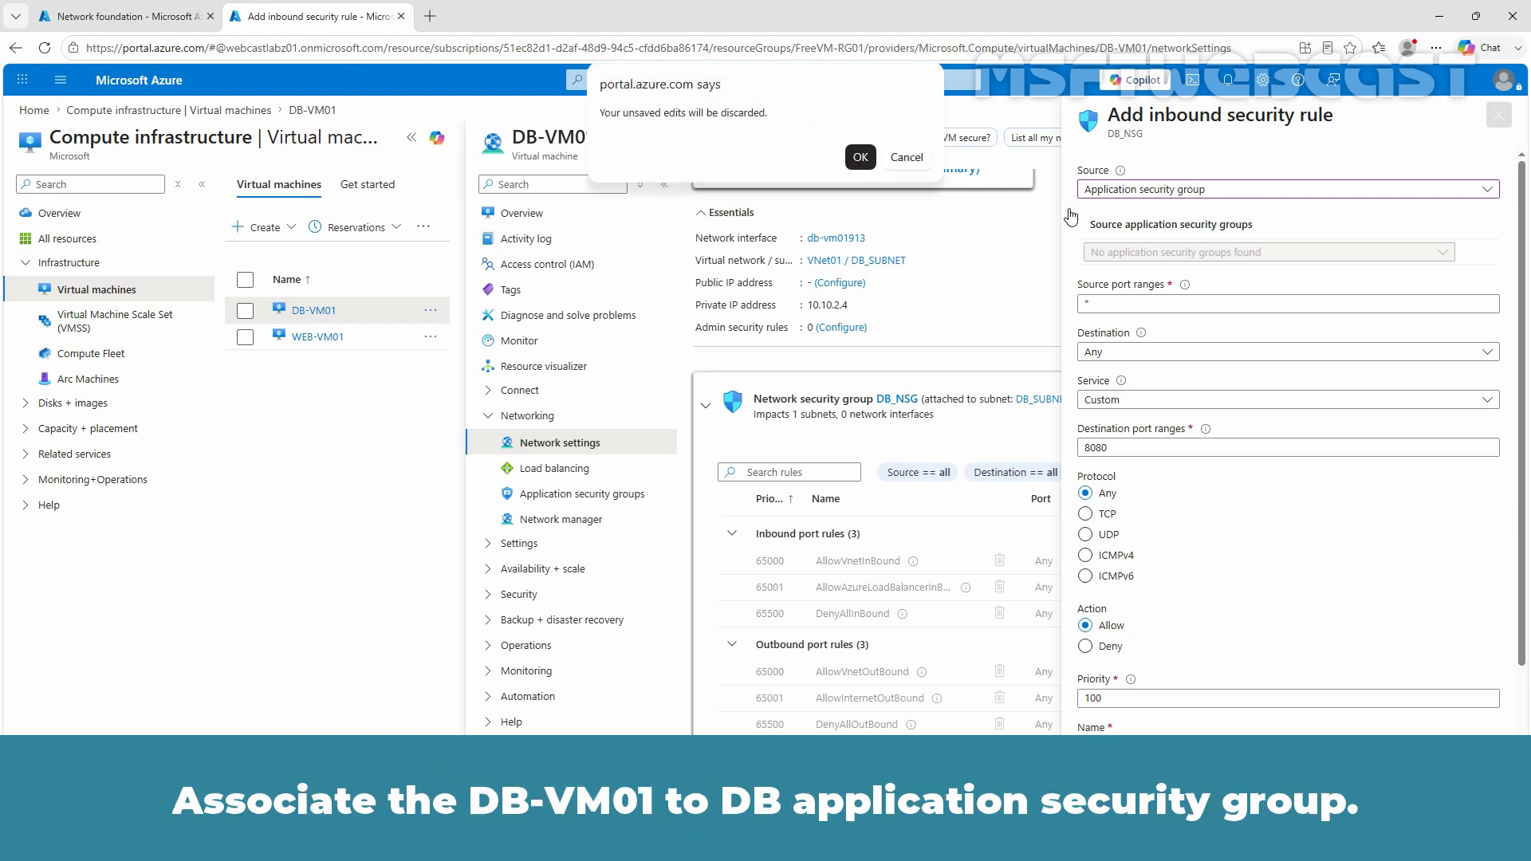
pyautogui.click(859, 159)
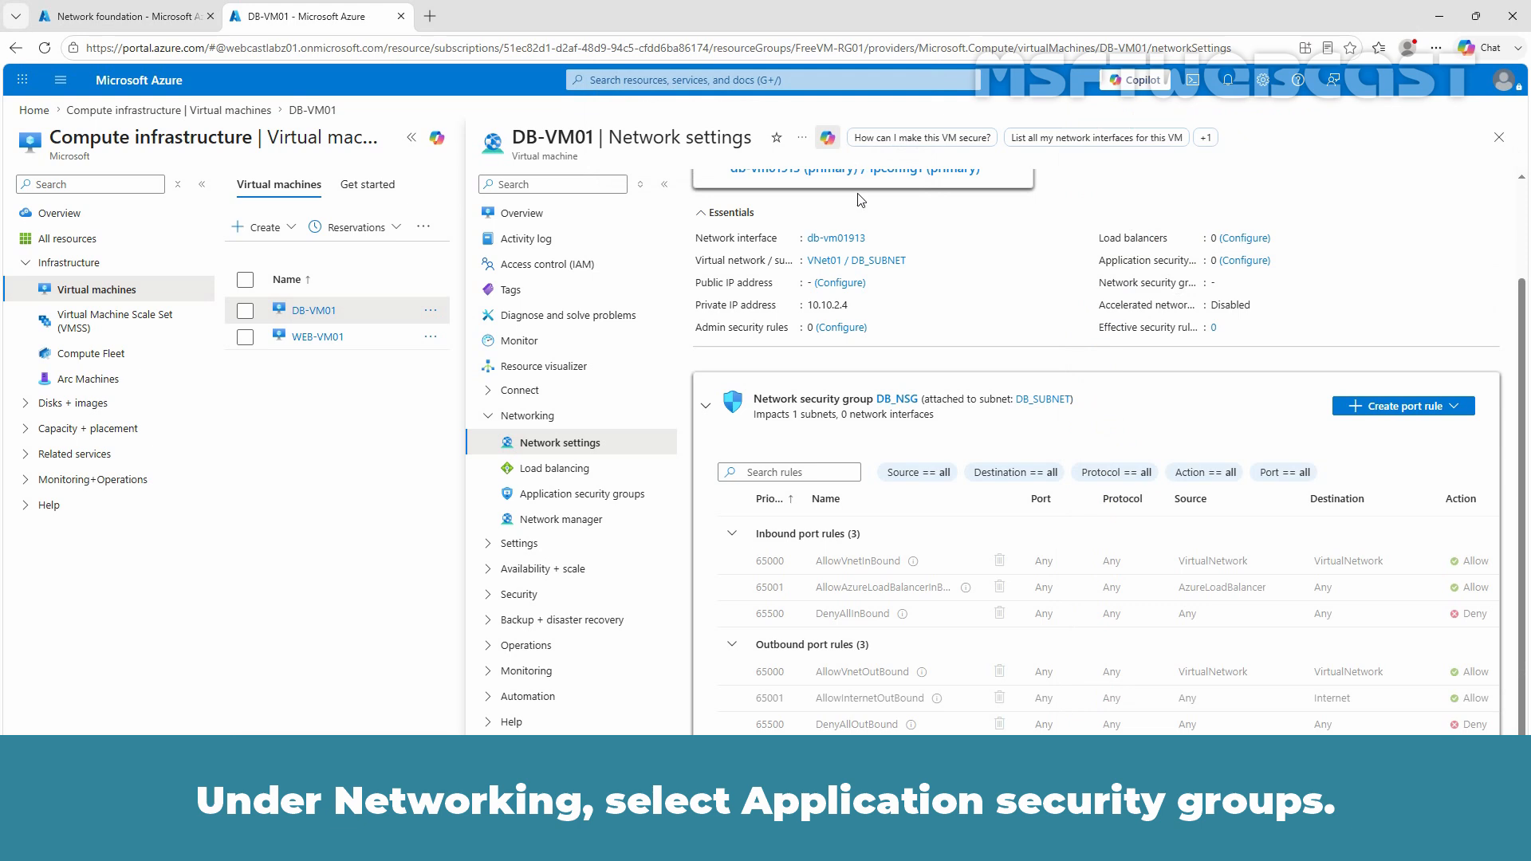
# - Associate the DB_ASG01 application security group with the DB-VM01 virtual machine
pyautogui.click(595, 498)
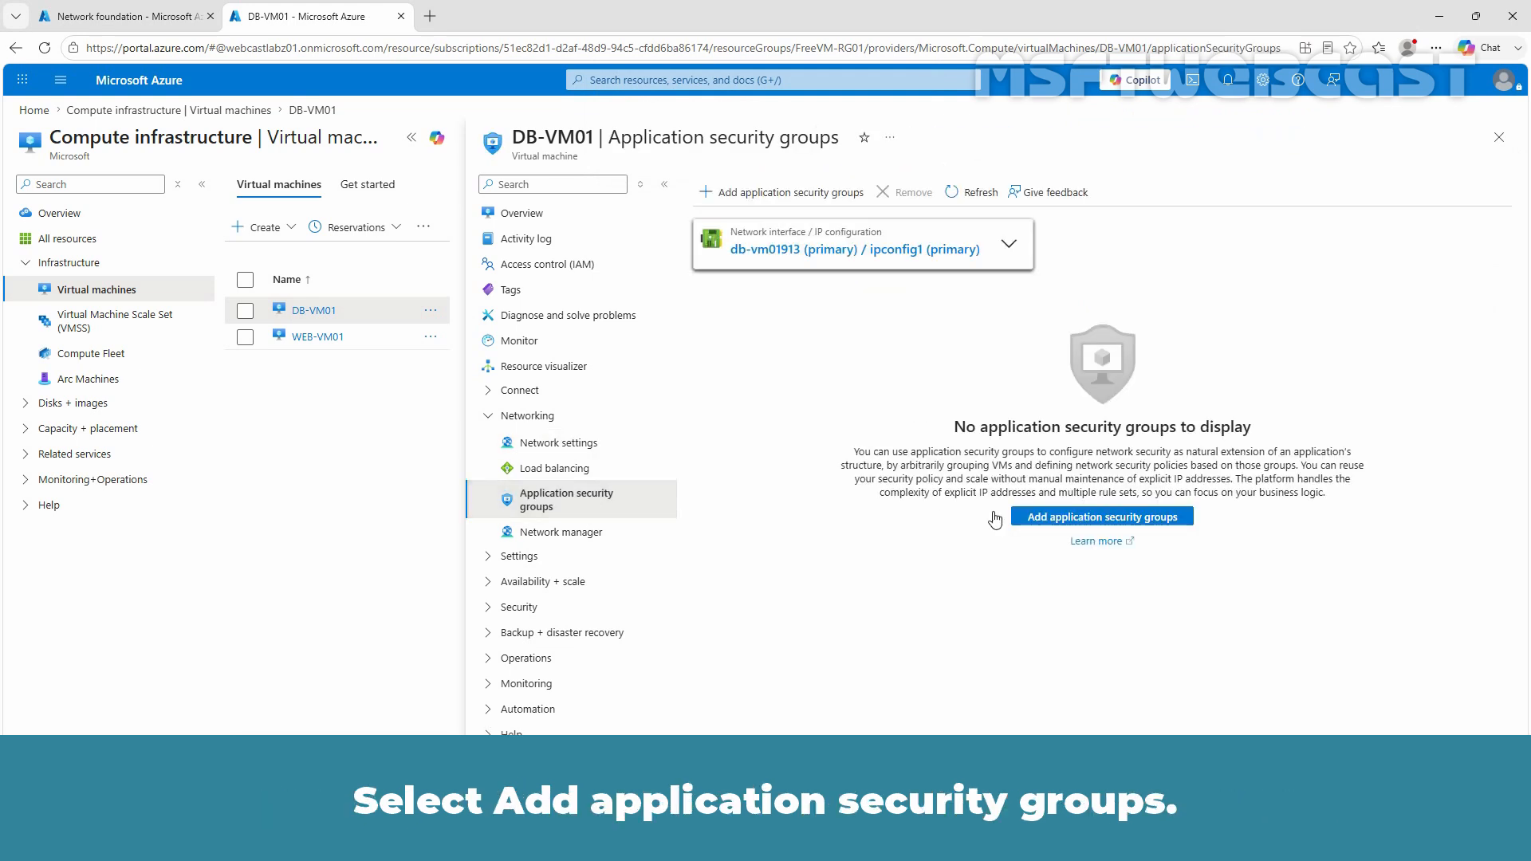
pyautogui.click(1054, 518)
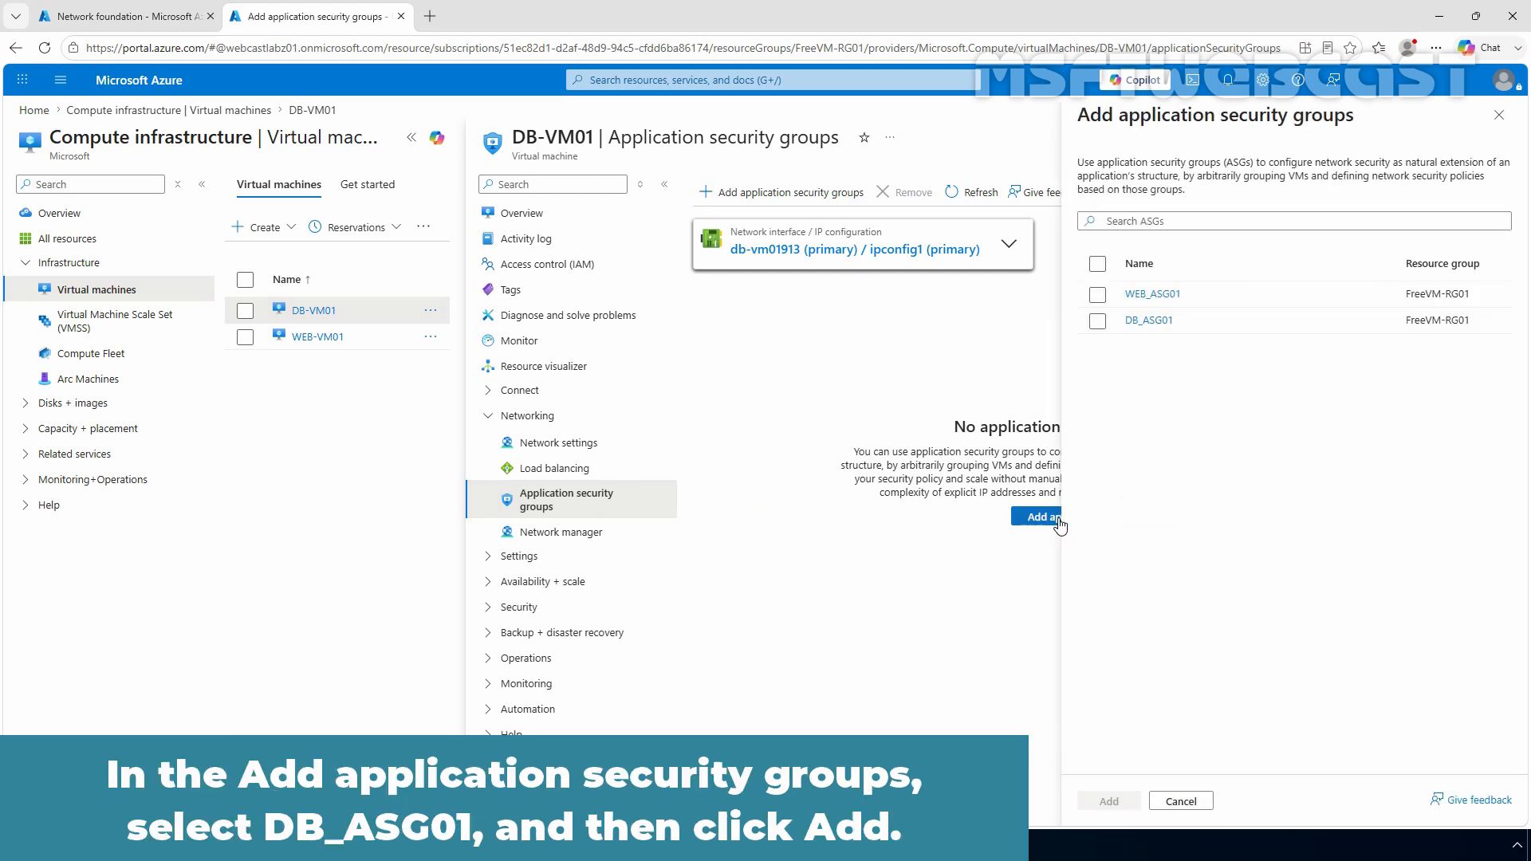
pyautogui.click(1098, 321)
pyautogui.click(1107, 801)
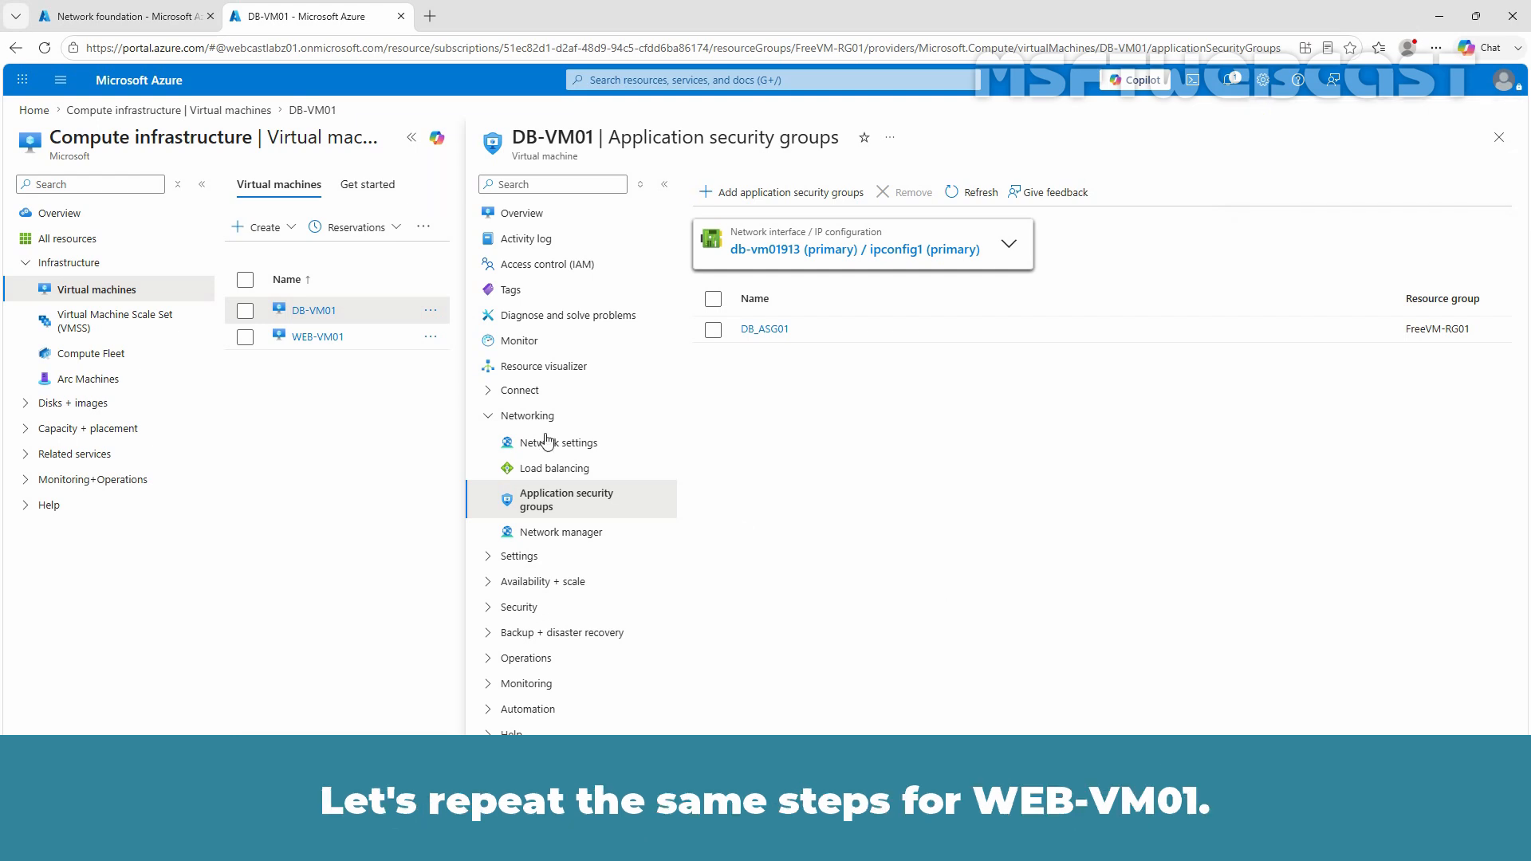
# - Associate the WEB_ASG01 application security group with the WEB-VM01 virtual machine
pyautogui.click(312, 337)
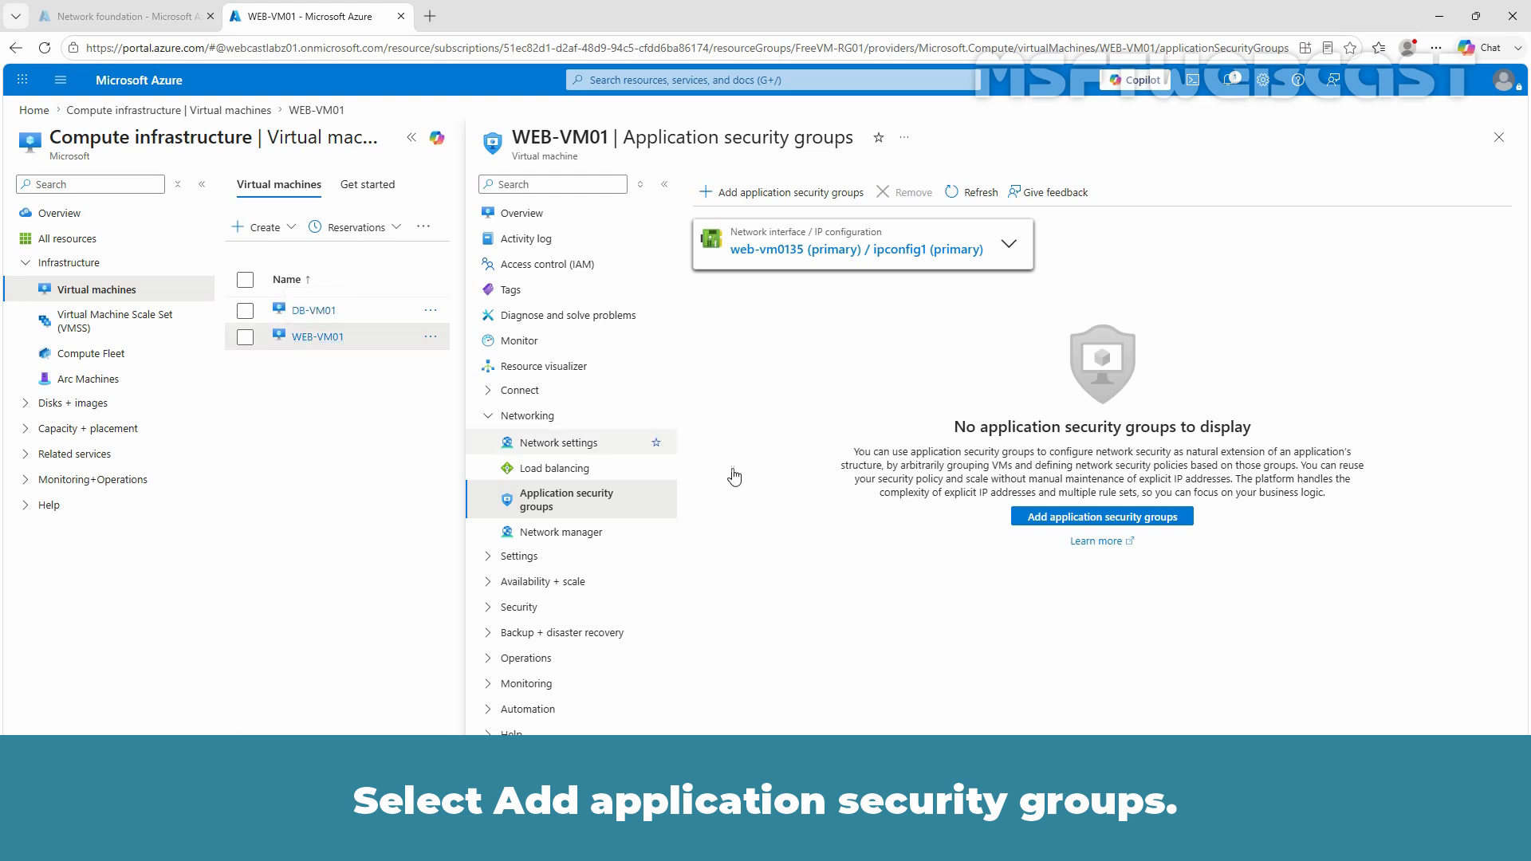
pyautogui.click(1121, 520)
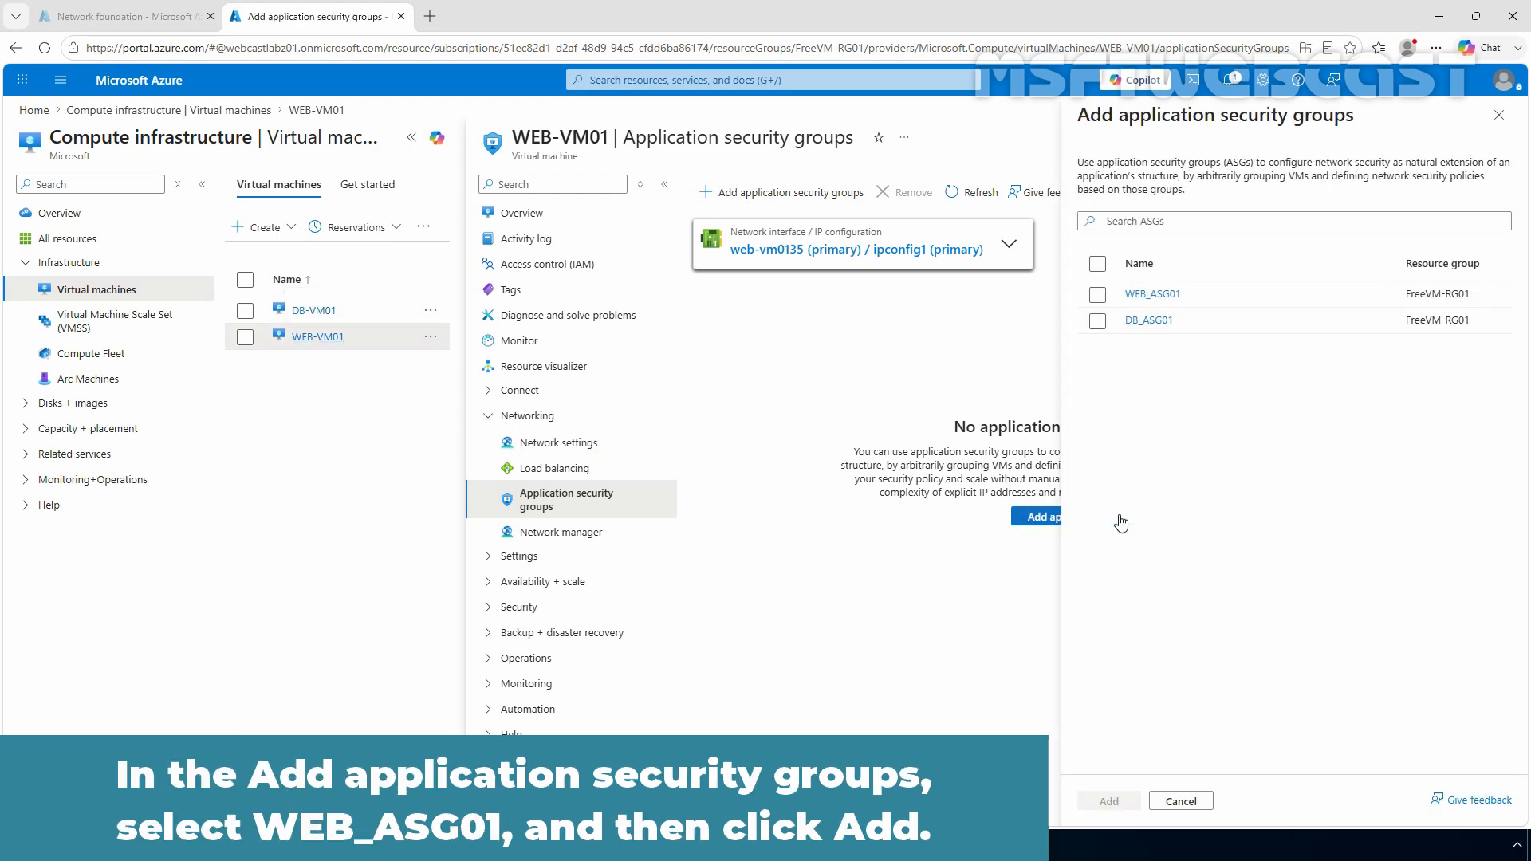
pyautogui.click(1098, 295)
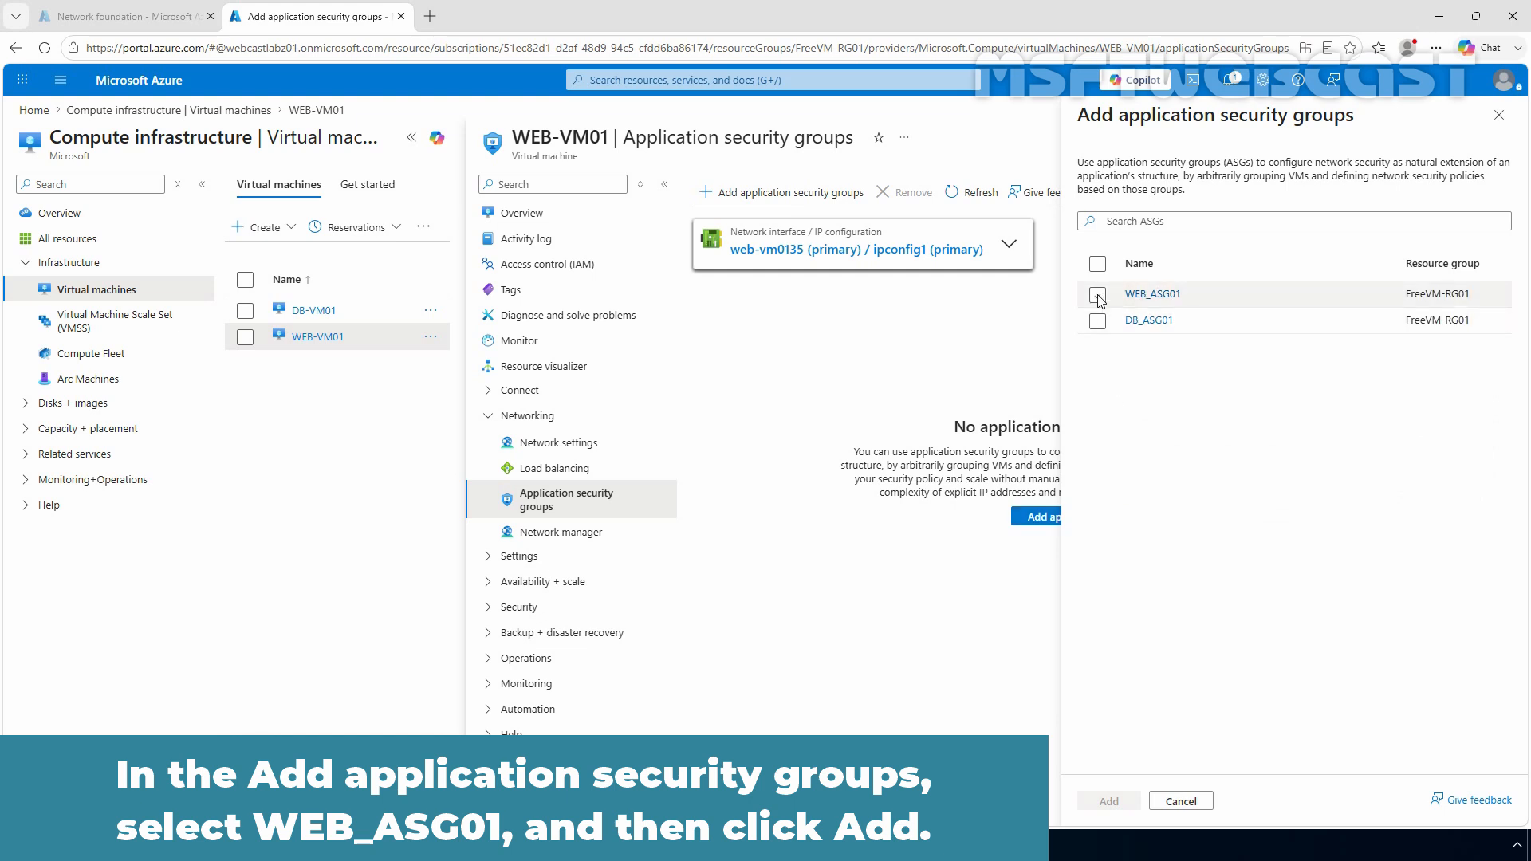
pyautogui.click(1107, 804)
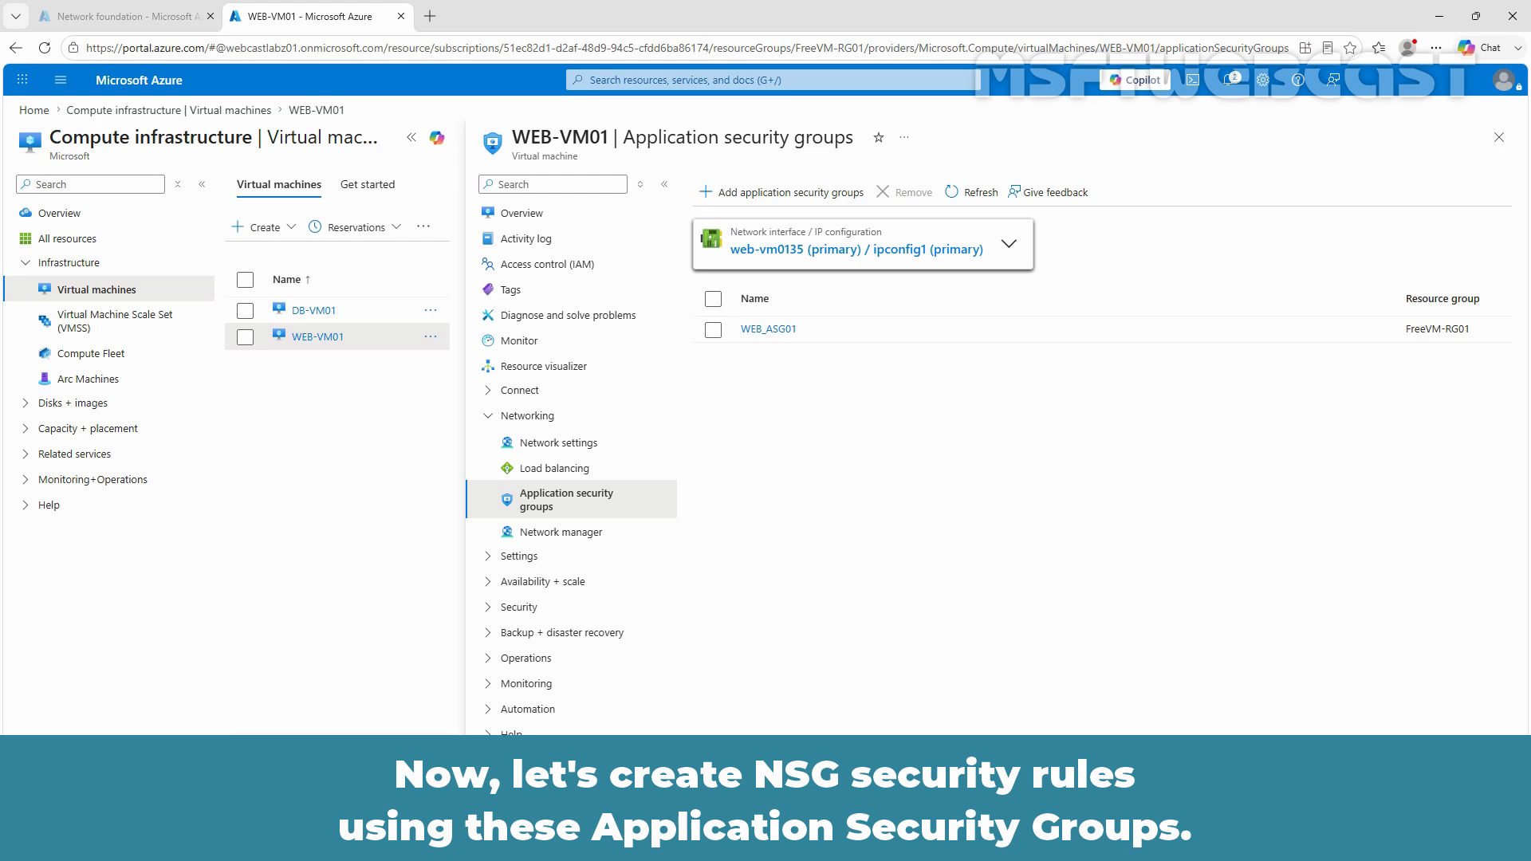
# - Start a new inbound port rule for WEB_NSG in WEB-VM01's network settings, with application security group WEB_ASG01 as destination
pyautogui.click(571, 447)
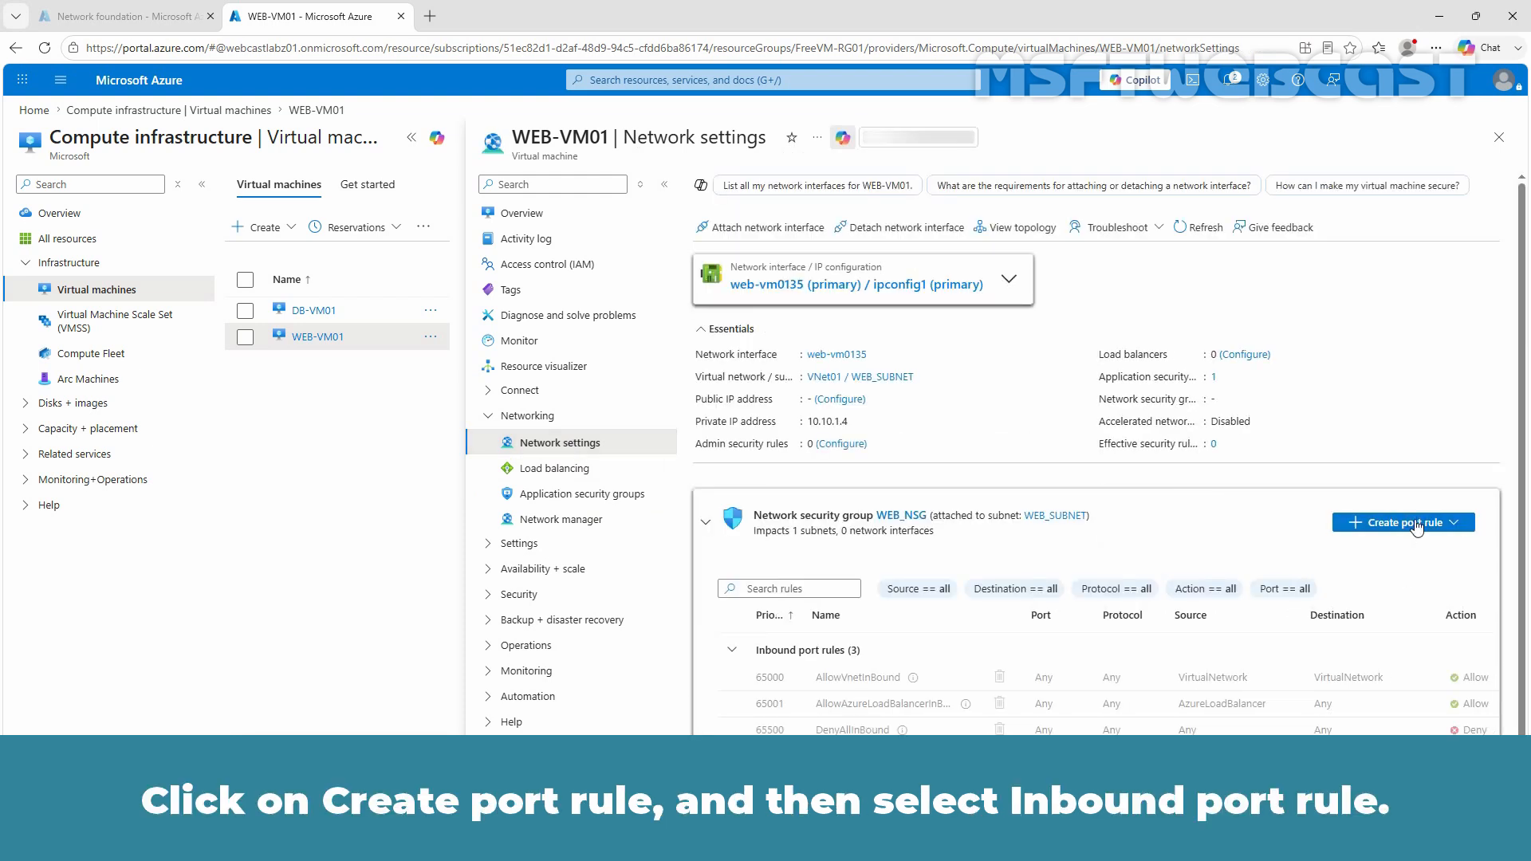
pyautogui.click(1417, 525)
pyautogui.click(1382, 549)
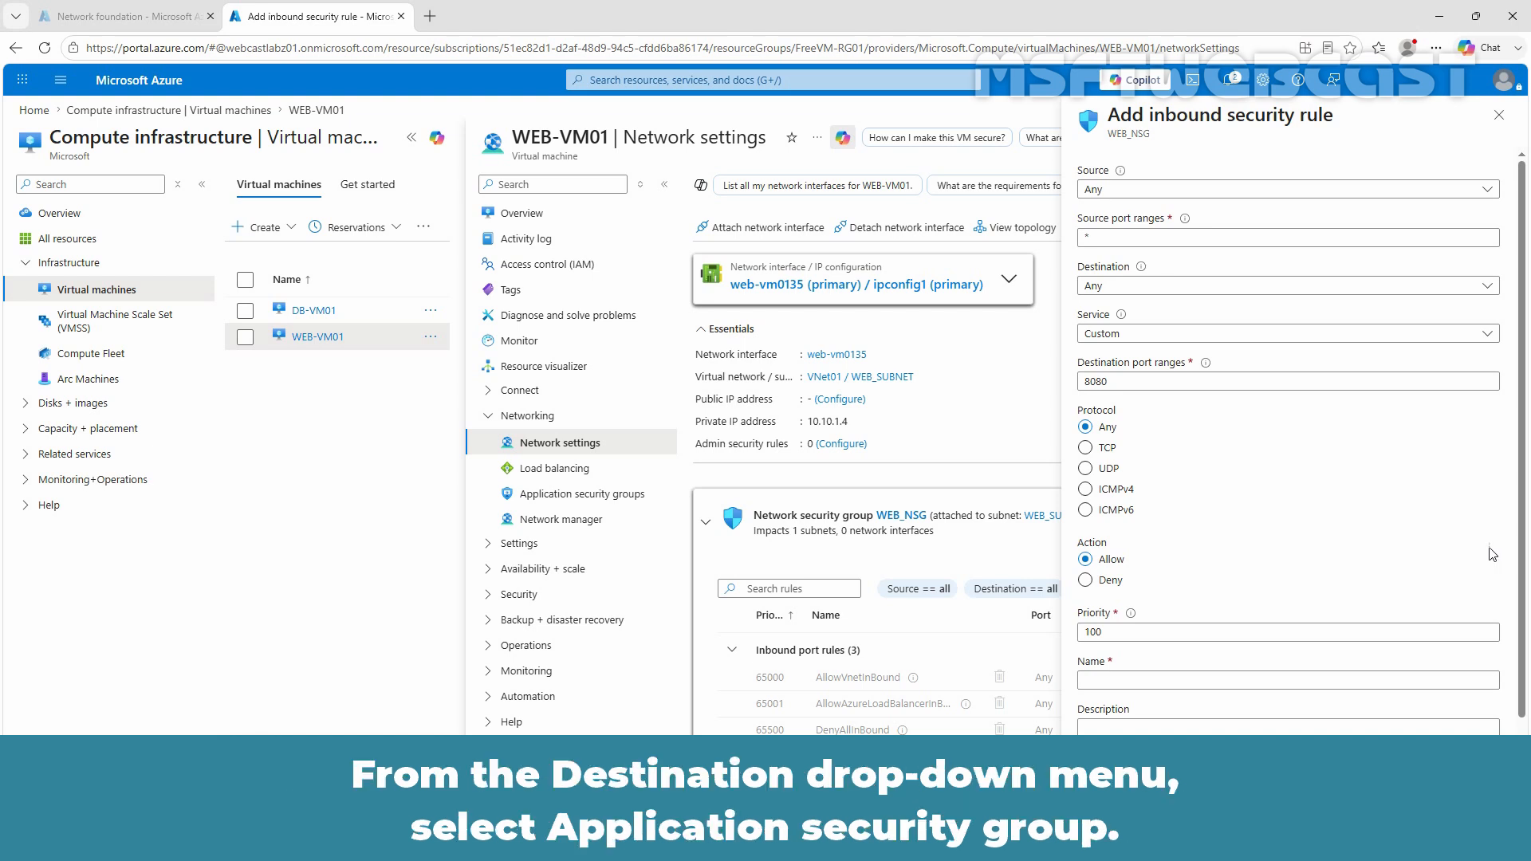
pyautogui.click(1161, 288)
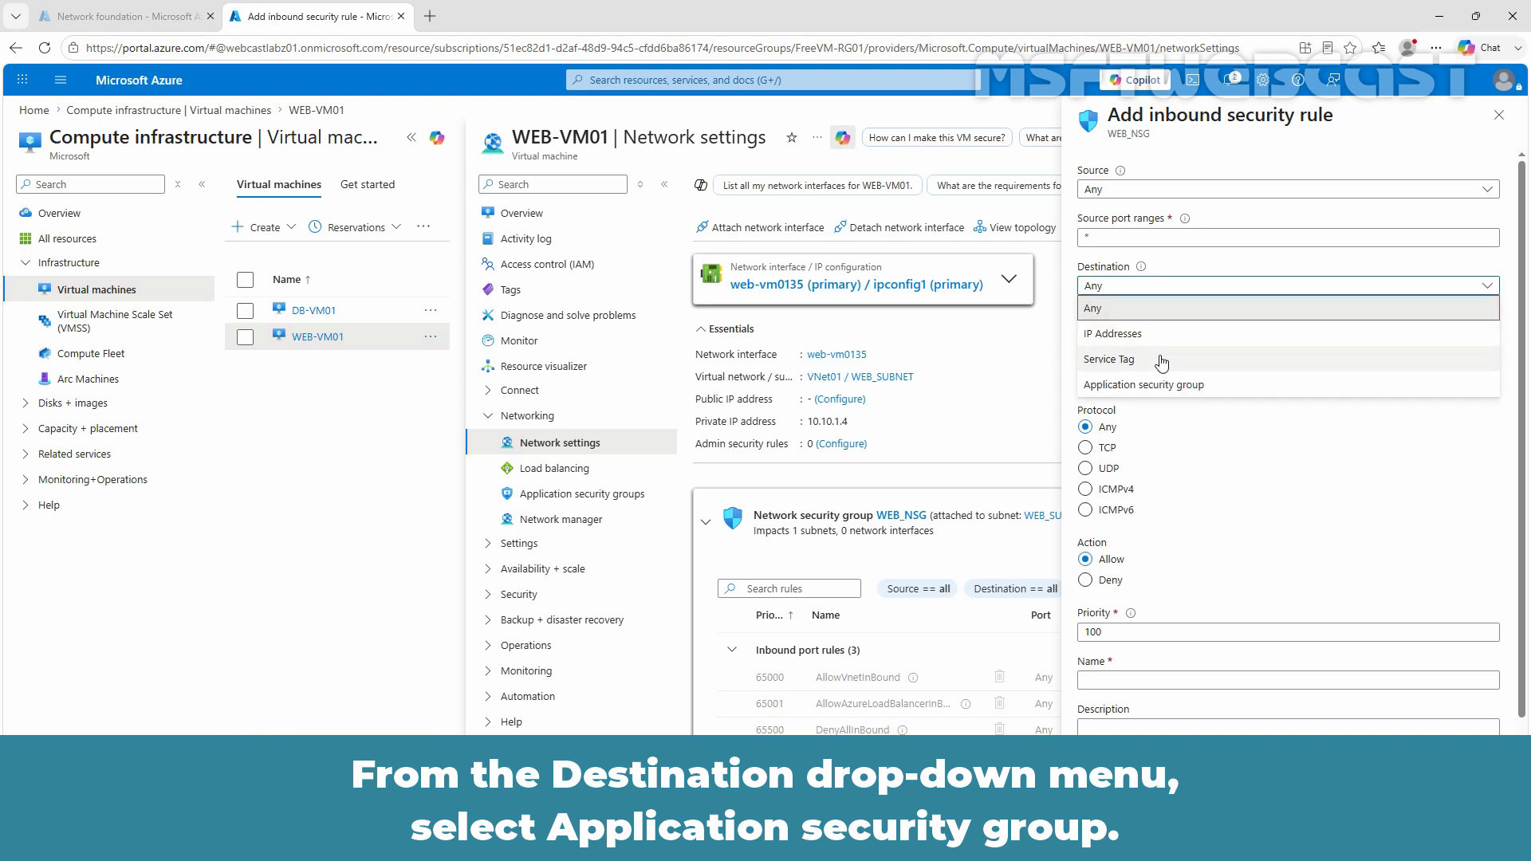
pyautogui.click(1157, 386)
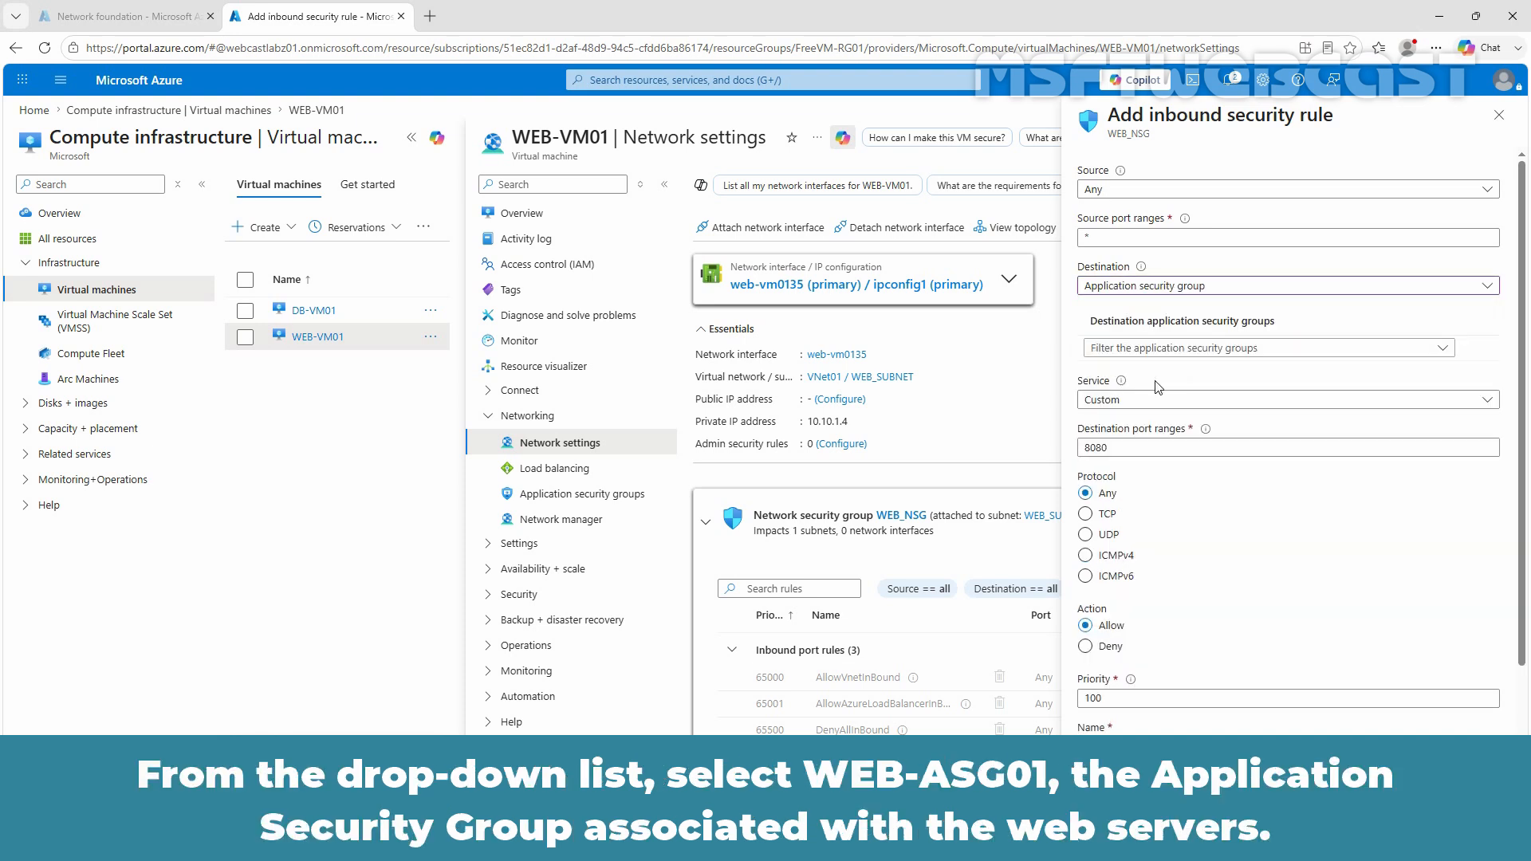
pyautogui.click(1158, 351)
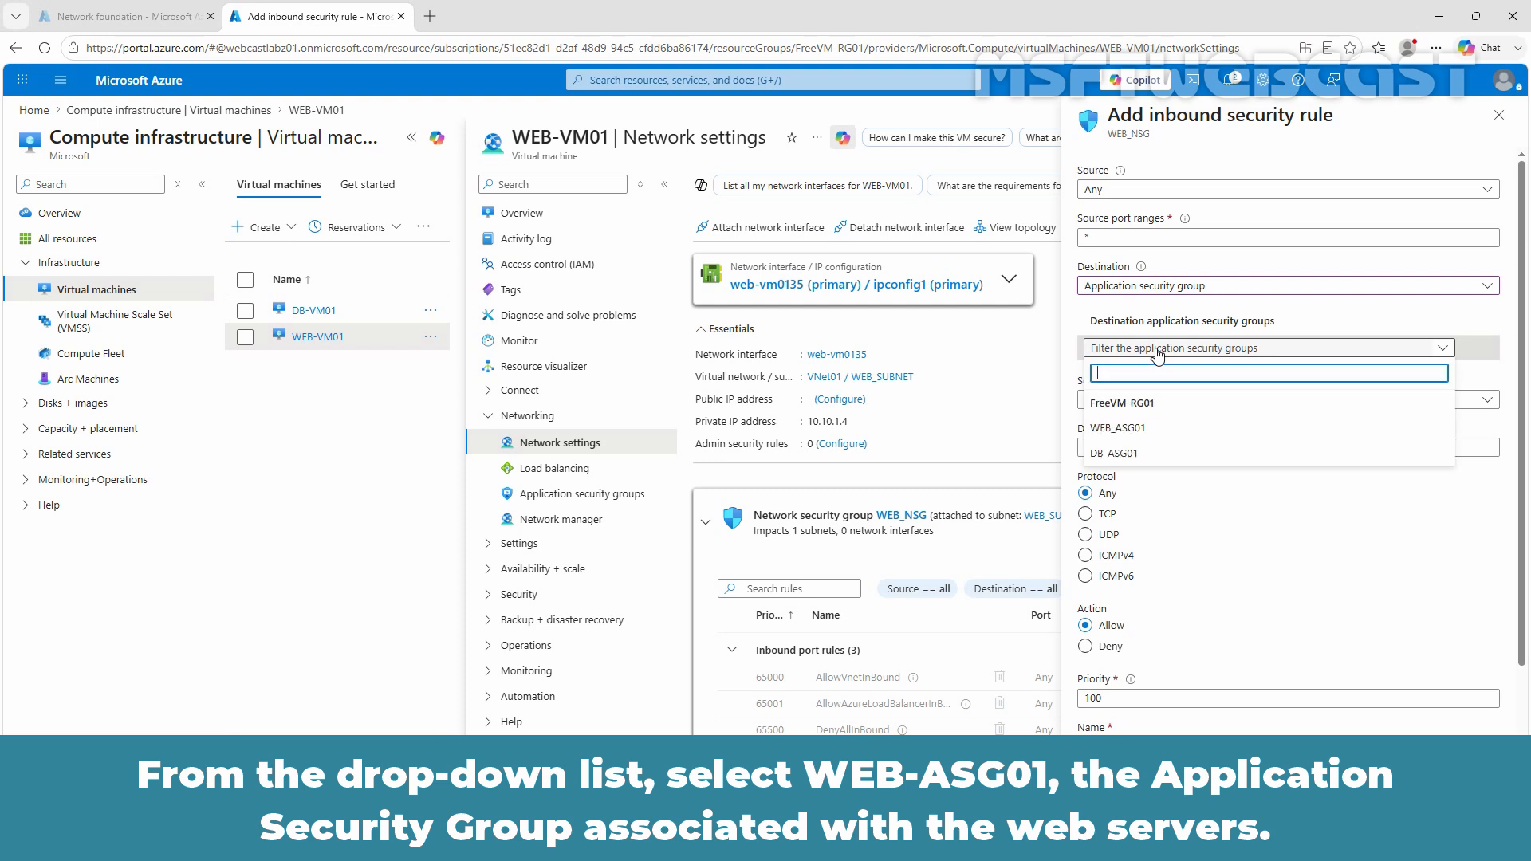
pyautogui.click(1146, 426)
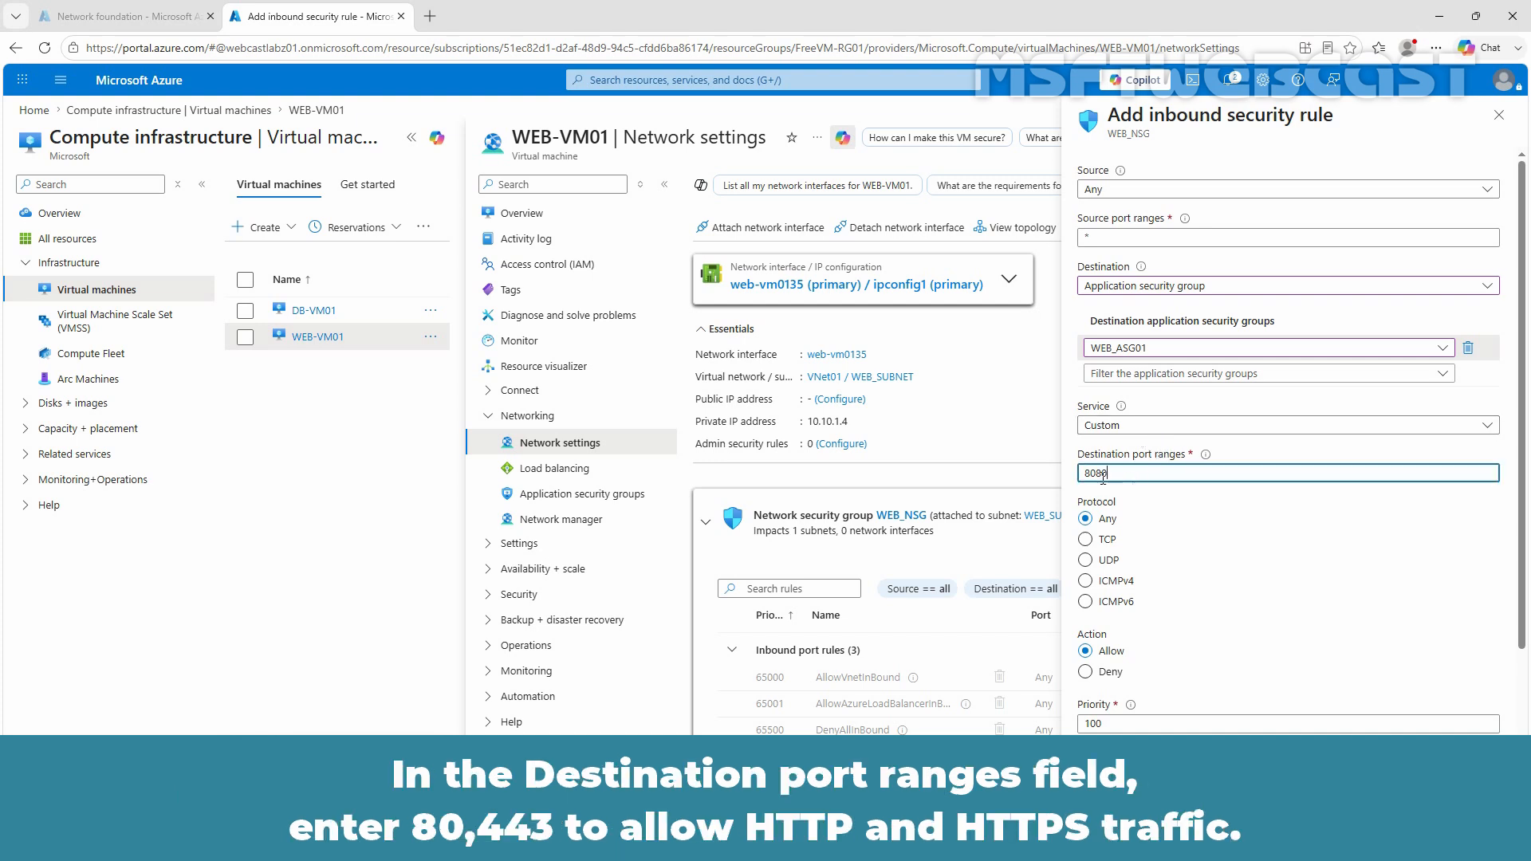
# - Set the inbound rule's destination port ranges to 80,443 and its protocol to TCP
pyautogui.doubleClick(1142, 474)
pyautogui.write('80,443')
pyautogui.click(1093, 546)
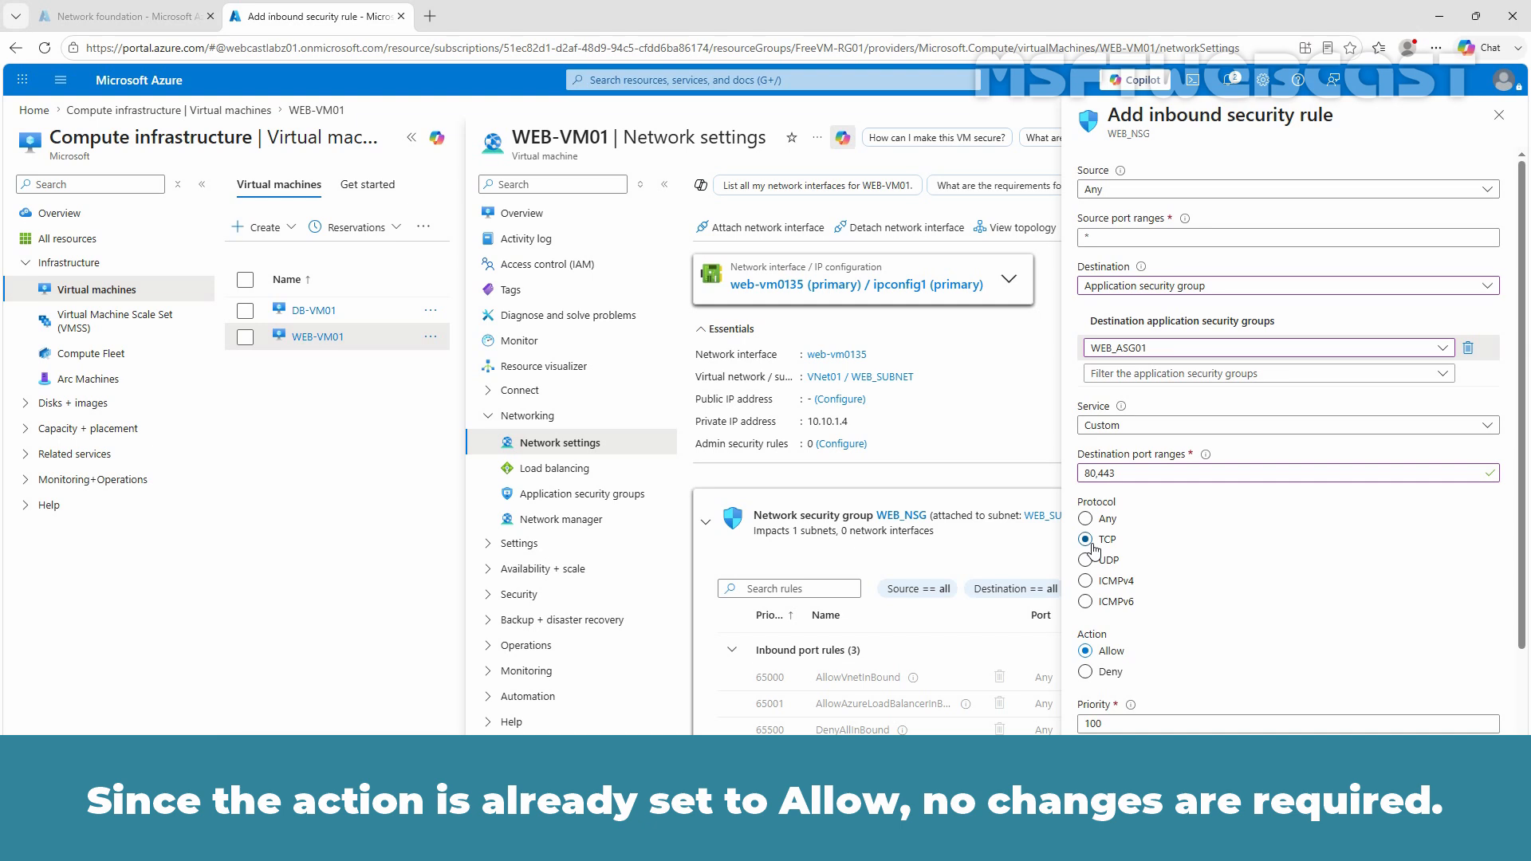
# - Name the rule AllowWebTrafficFromInternet, describe it as allowing web traffic (80,443) to the WEB_ASG01 application security group, and add it
pyautogui.scroll(-3, 1280, 518)
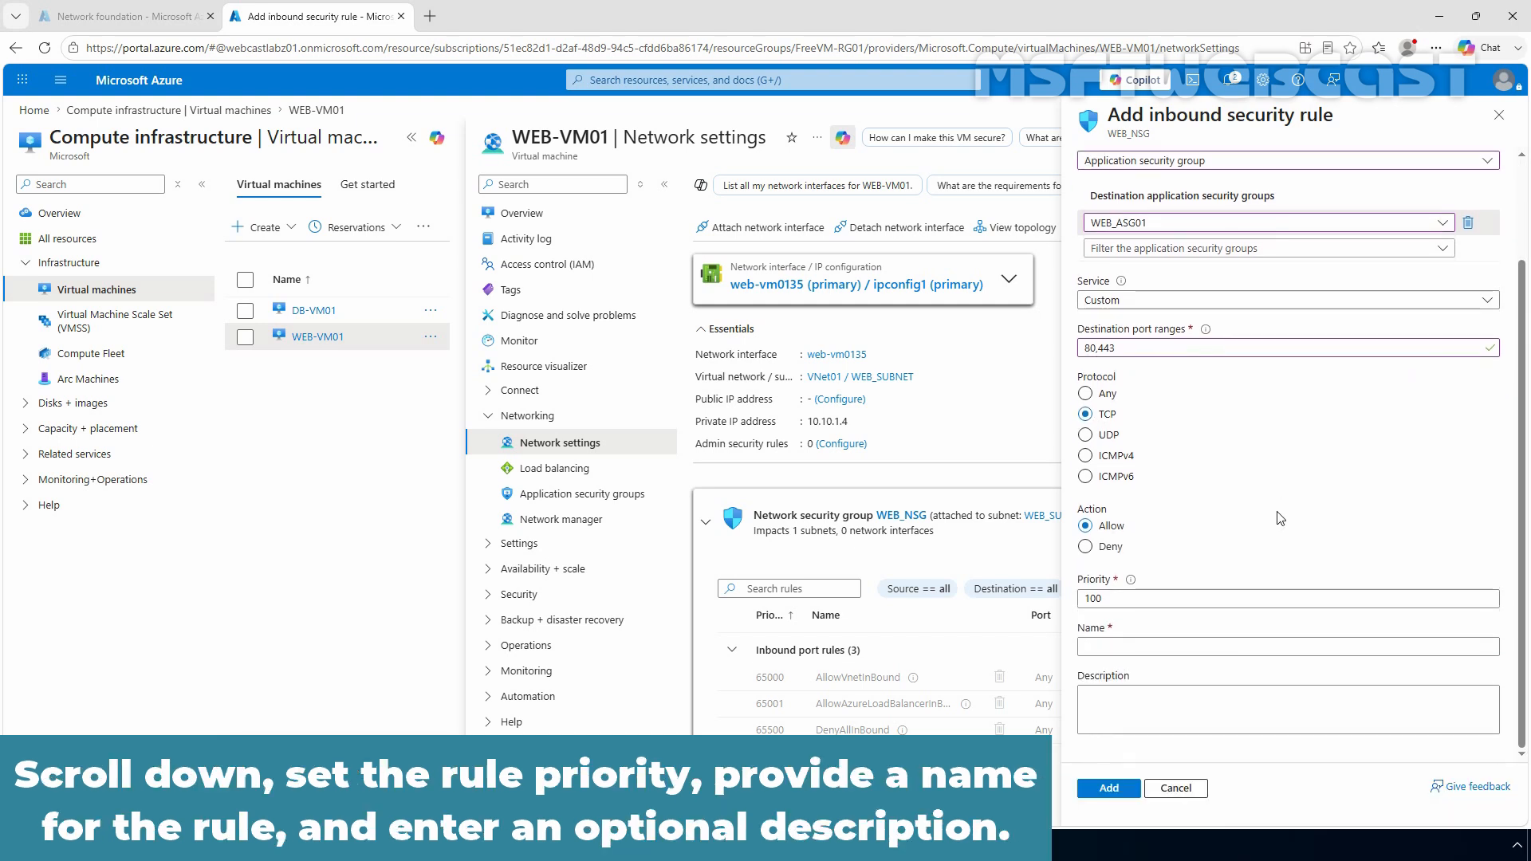
pyautogui.click(1121, 649)
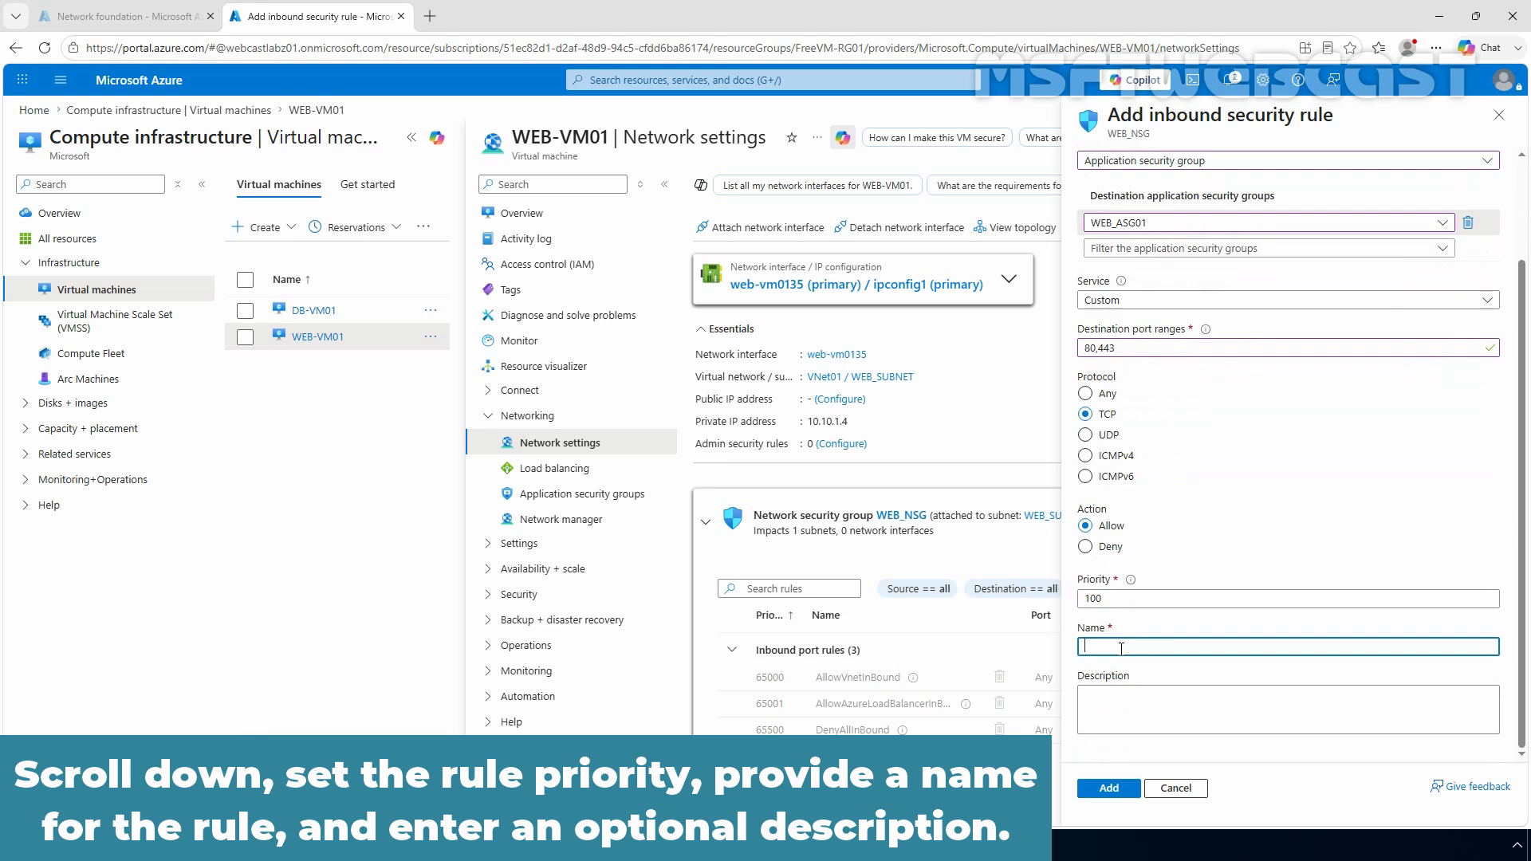
pyautogui.write('Allow')
pyautogui.write('WebTrafficFromInternet')
pyautogui.press('Tab')
pyautogui.write('This rule will allow web traffic (80,443) to the WEB_ASG01 application security group.')
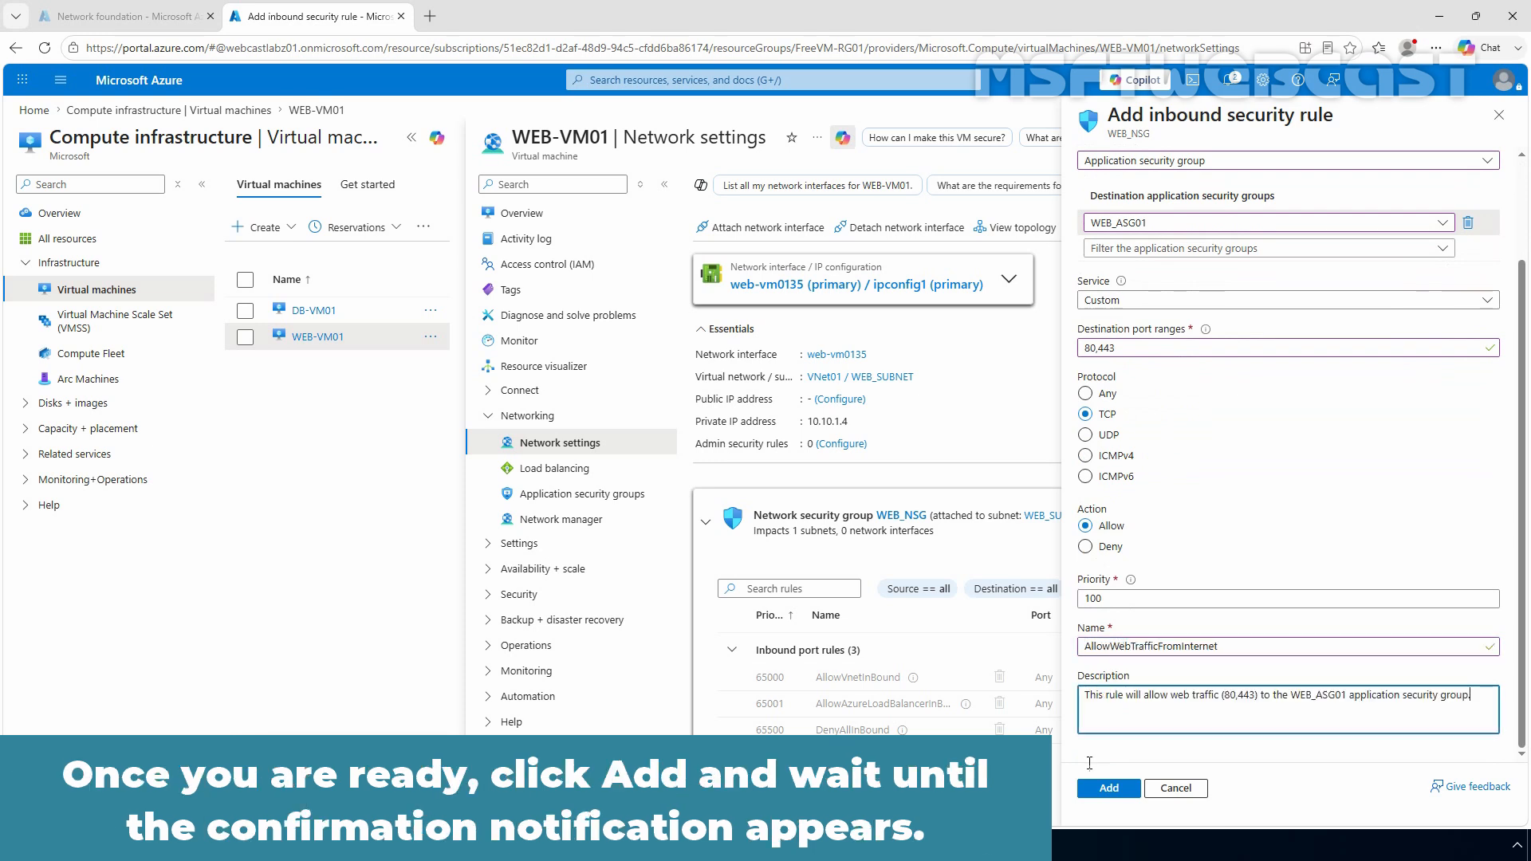
pyautogui.click(1116, 791)
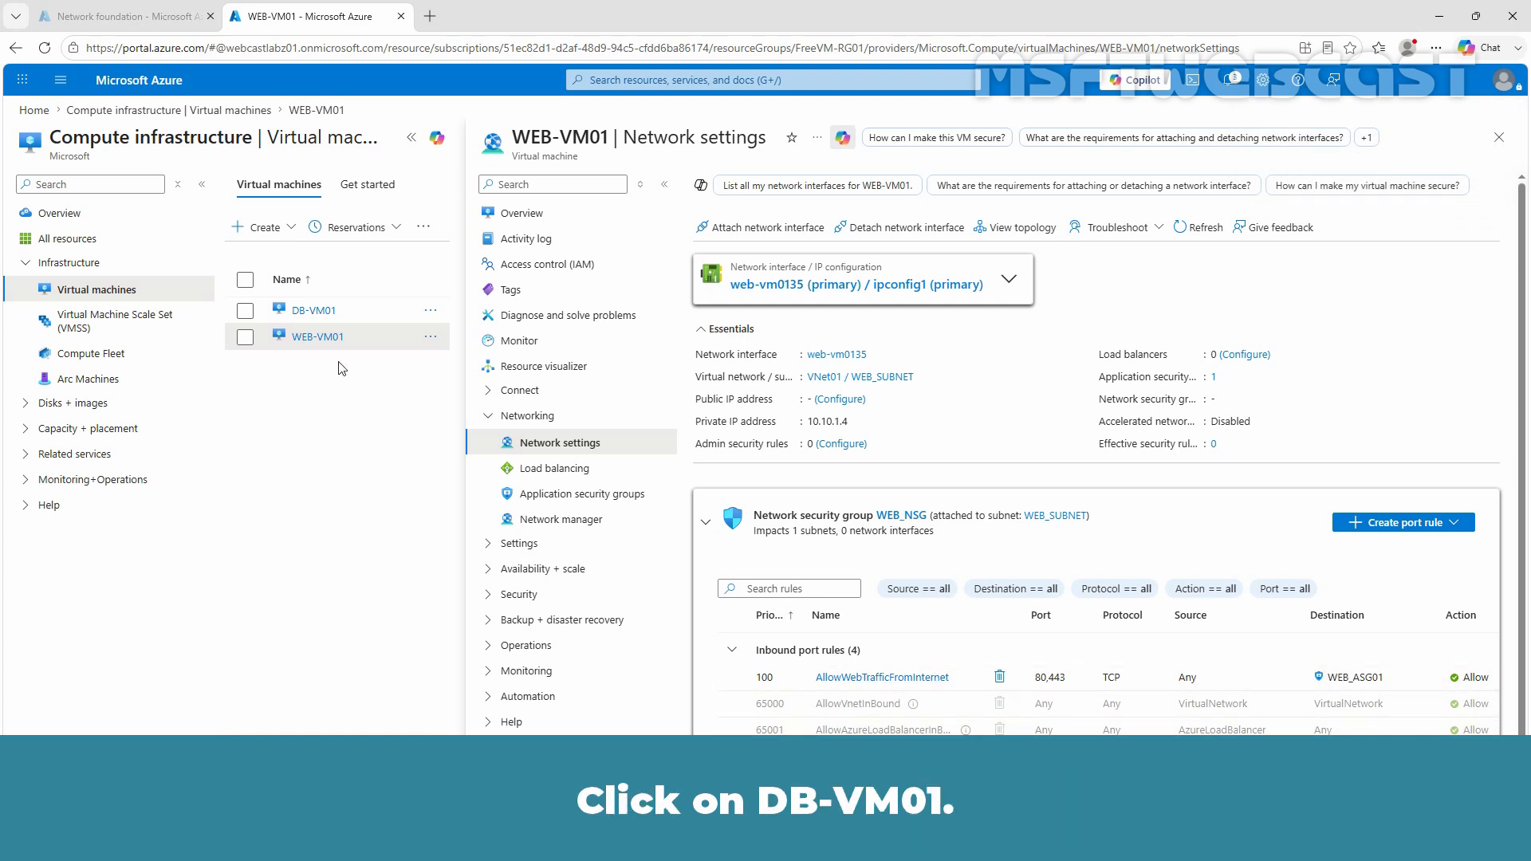
# - Start a new inbound port rule for DB_NSG in DB-VM01's network settings, with application security group WEB_ASG01 as source
pyautogui.click(316, 313)
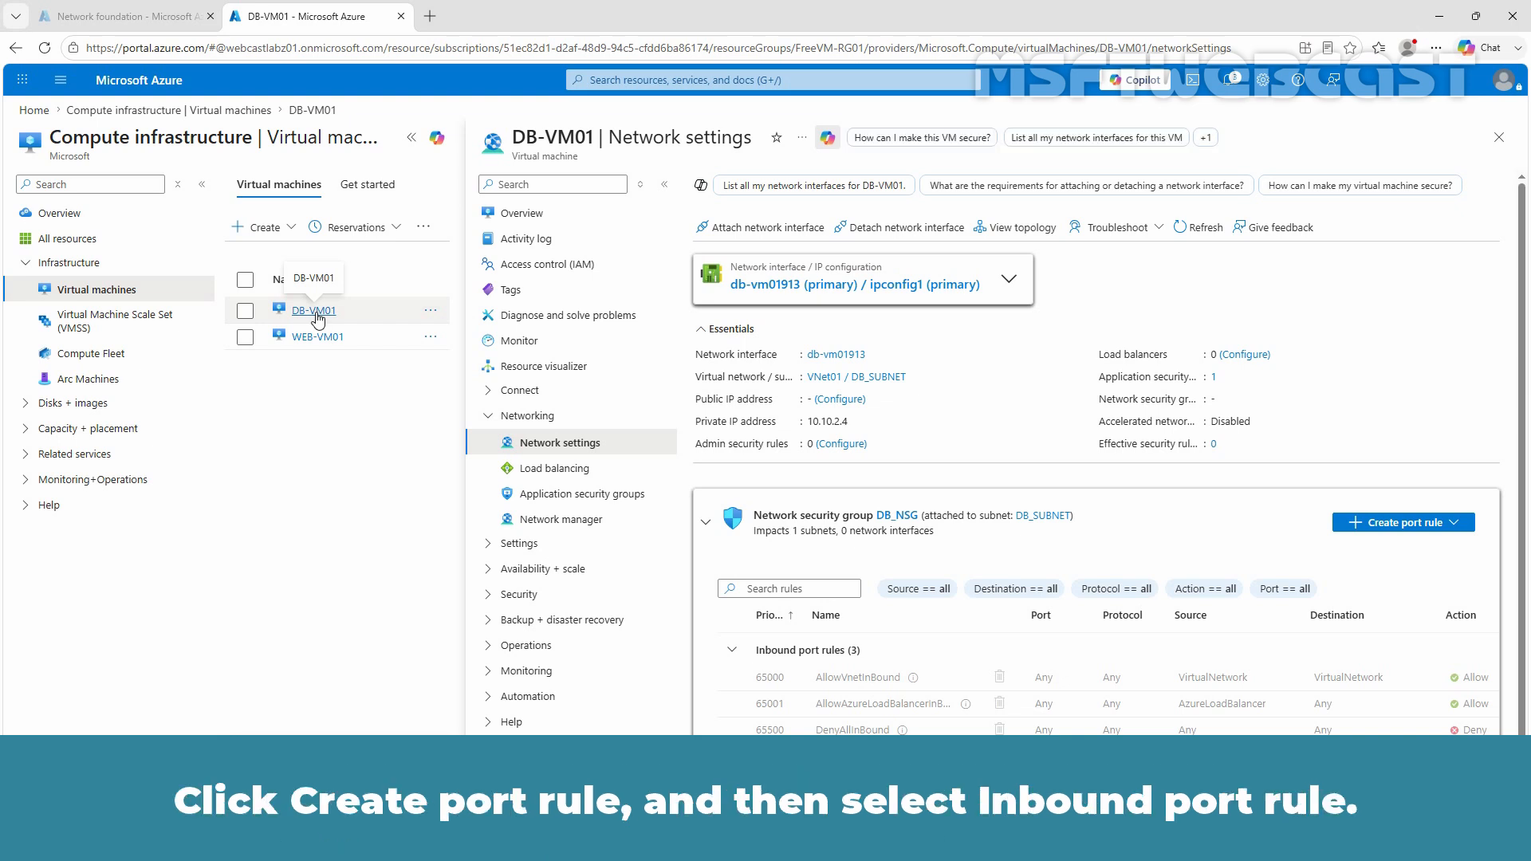
pyautogui.click(1389, 528)
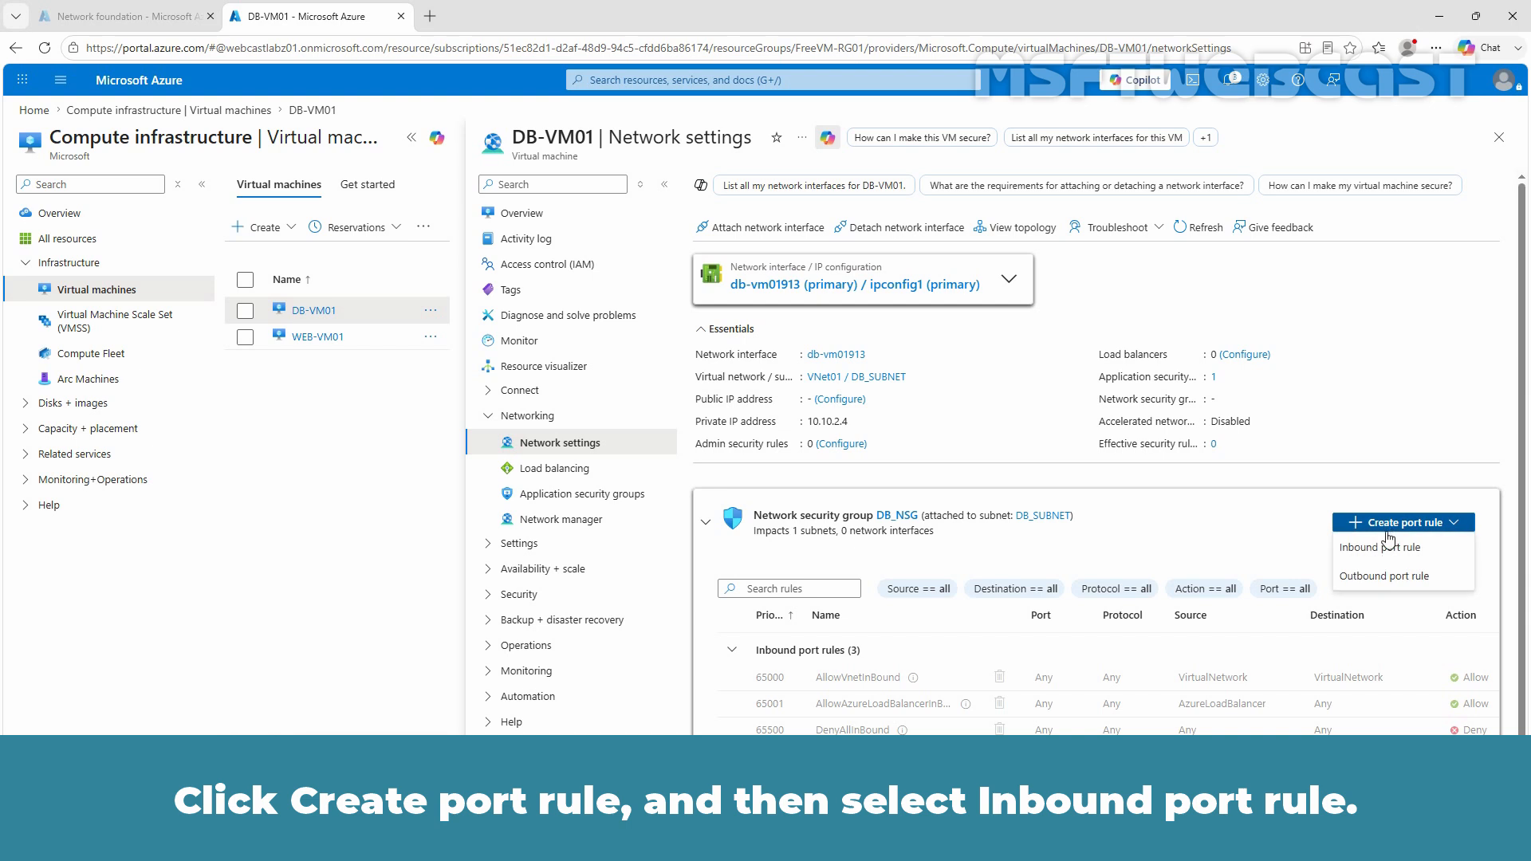
pyautogui.click(1386, 547)
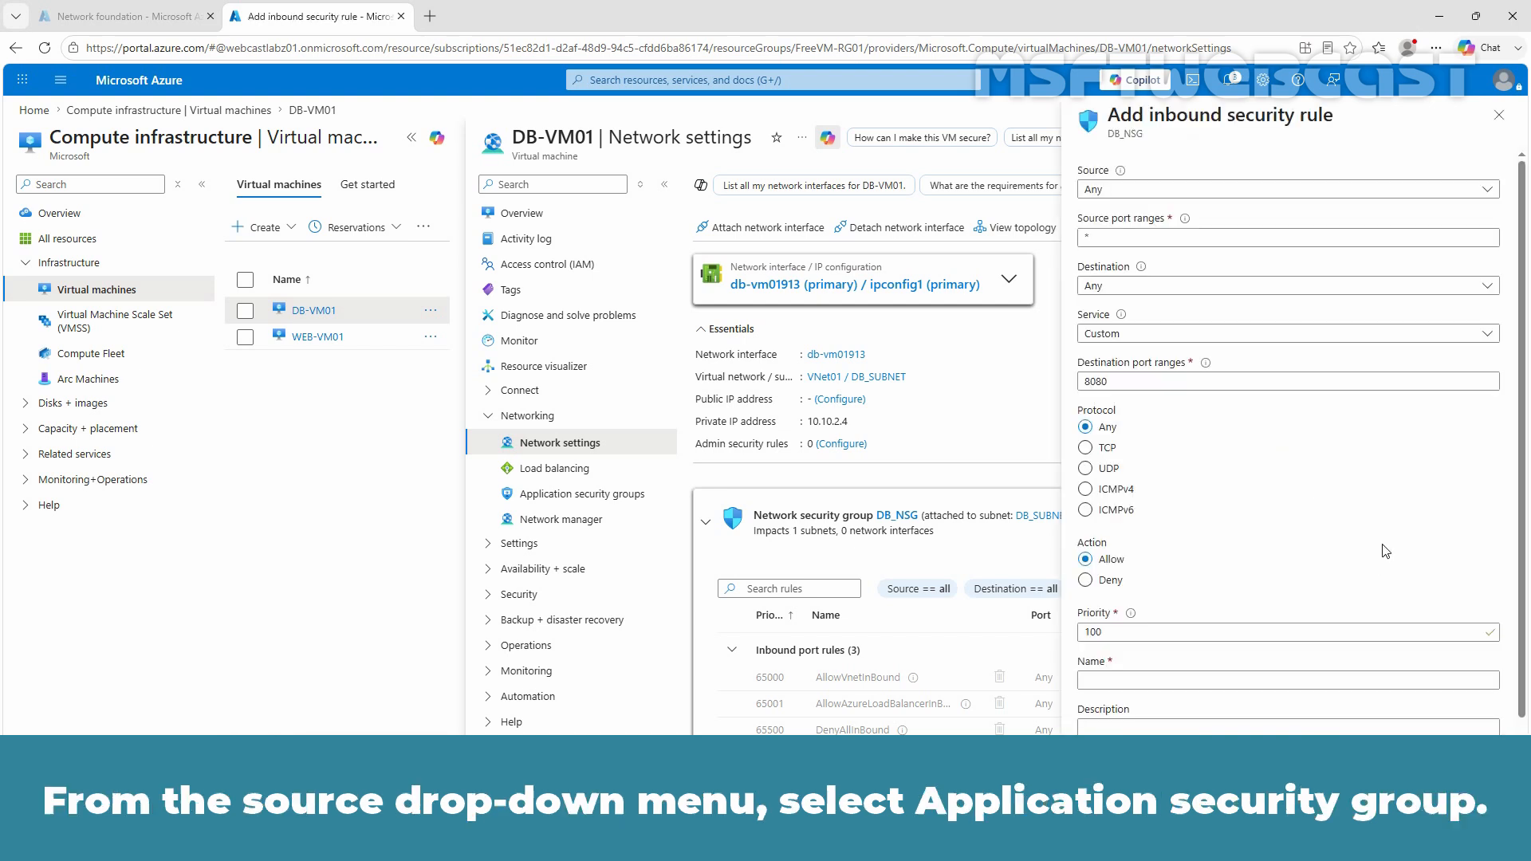
pyautogui.click(1161, 191)
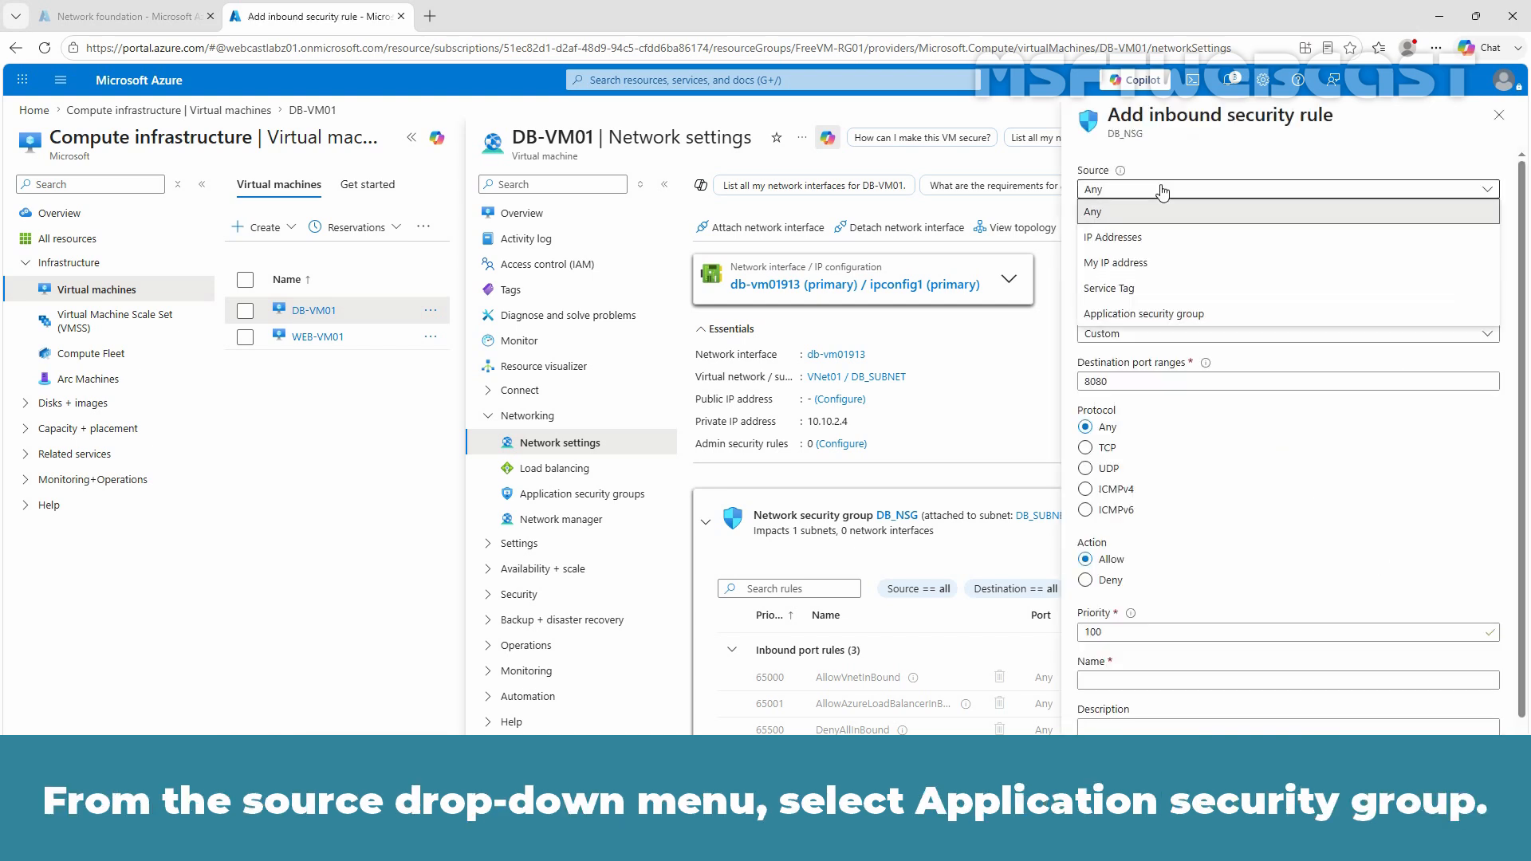
pyautogui.click(1157, 312)
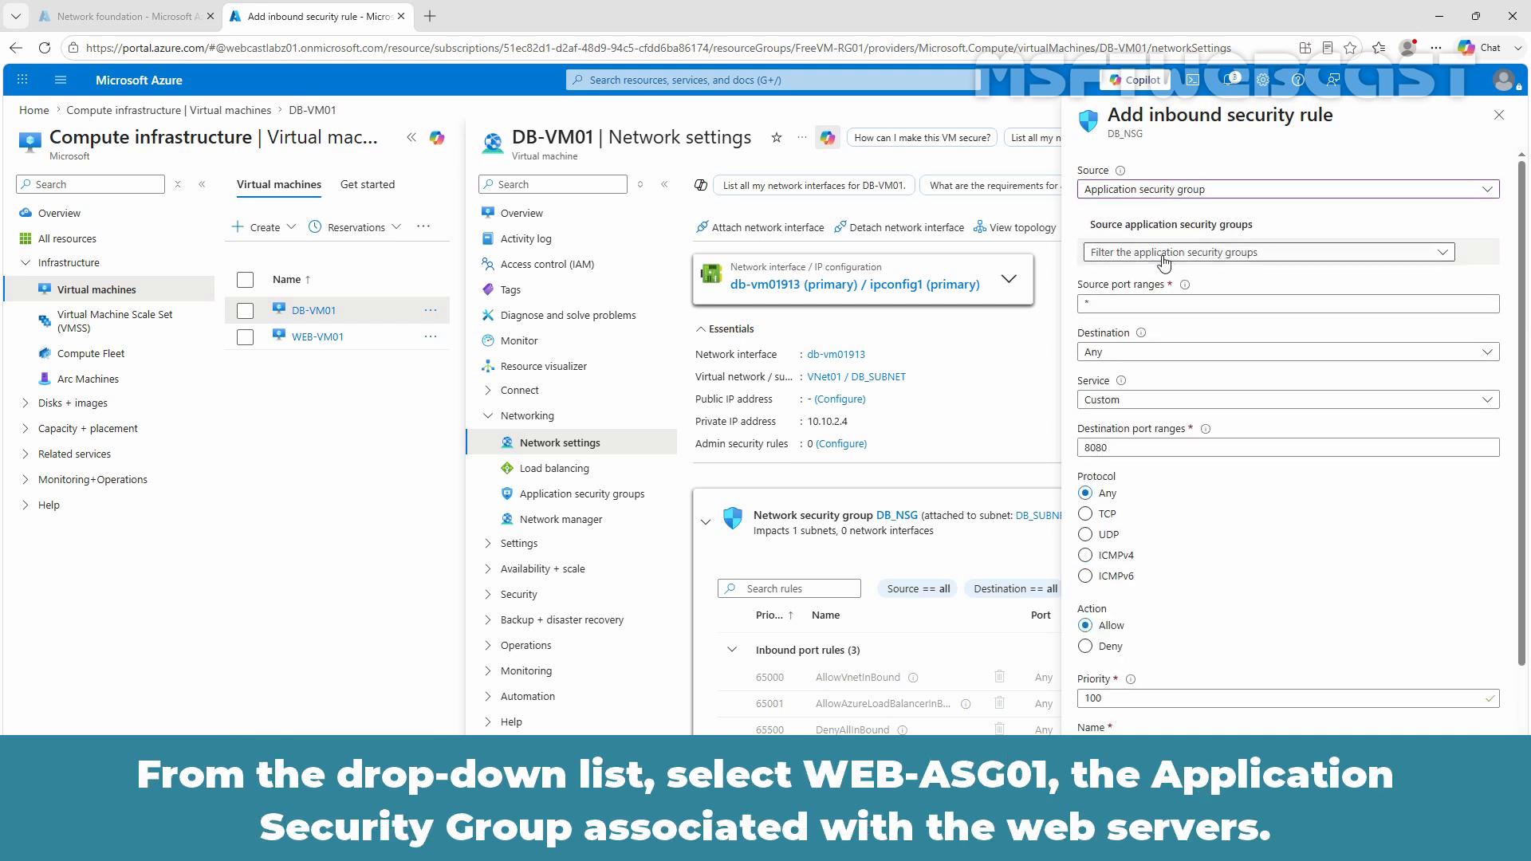
pyautogui.click(1169, 254)
pyautogui.click(1139, 335)
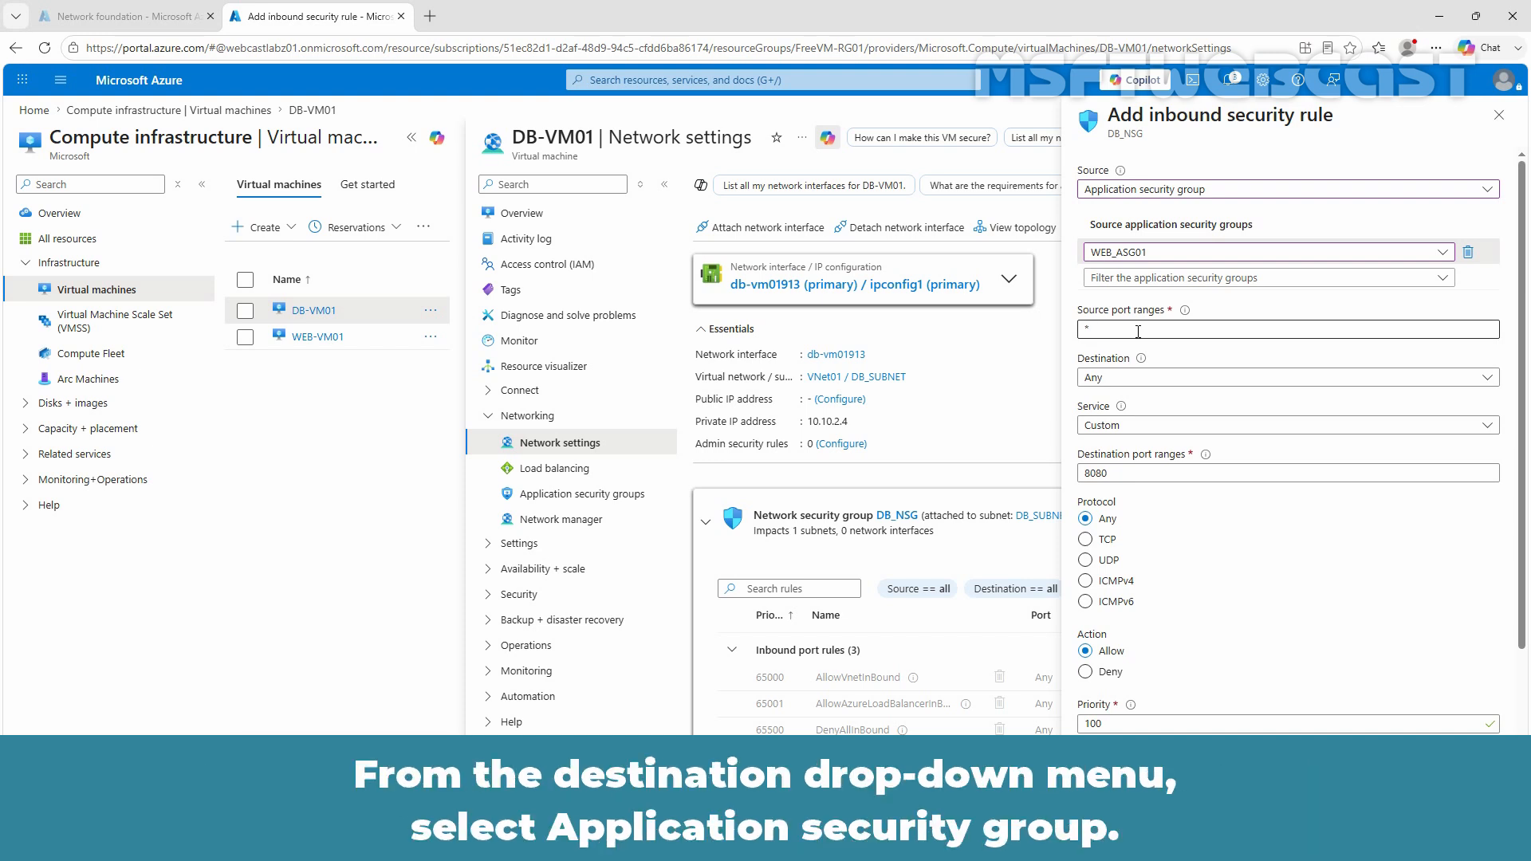
# - Set the inbound rule's destination to application security group DB_ASG01 and its service to MS SQL
pyautogui.click(1133, 379)
pyautogui.click(1134, 479)
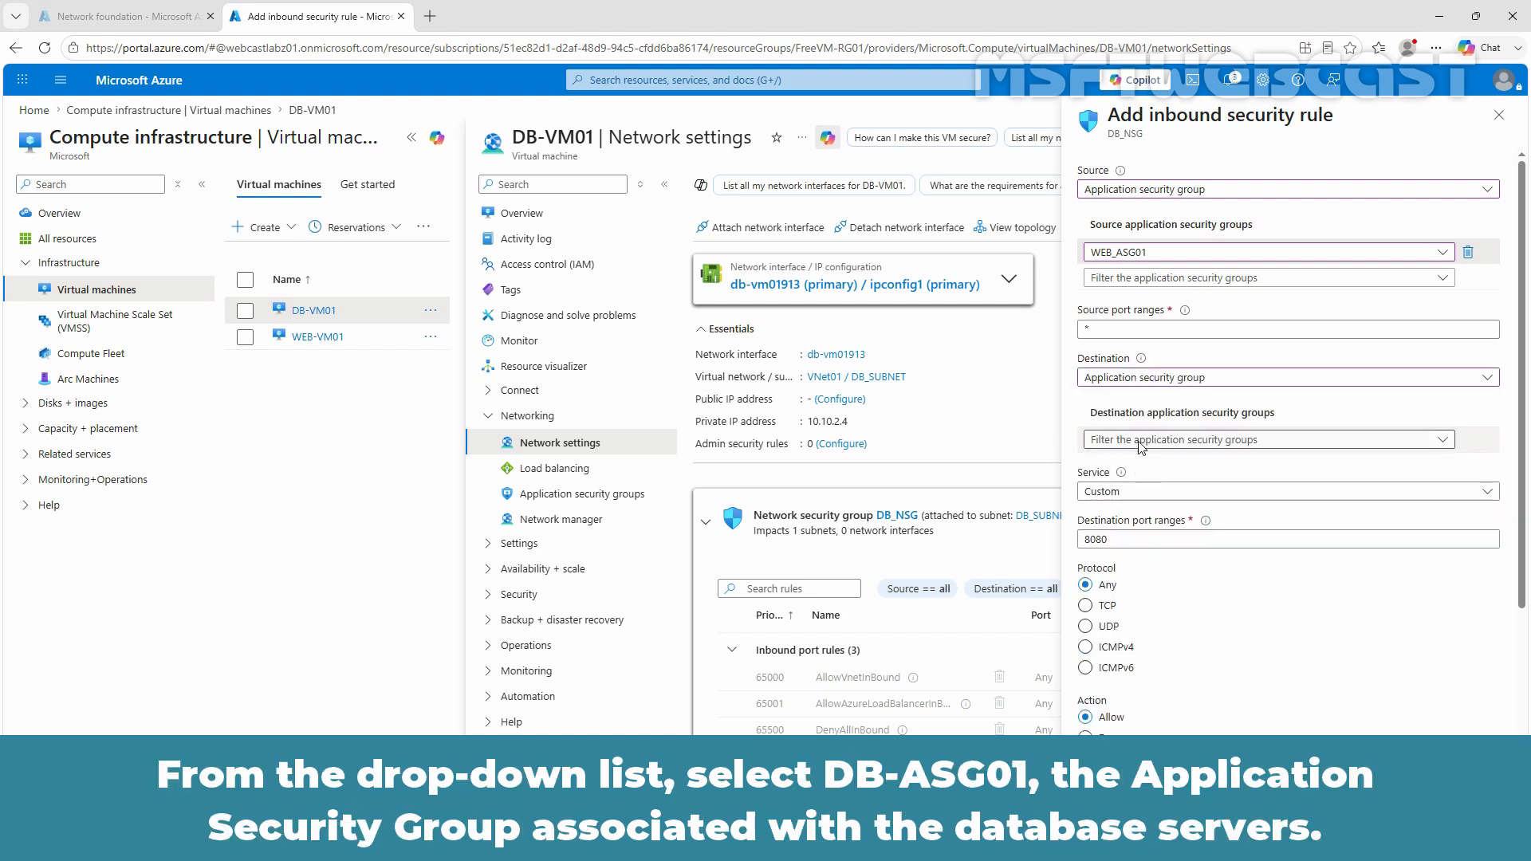
pyautogui.click(1139, 441)
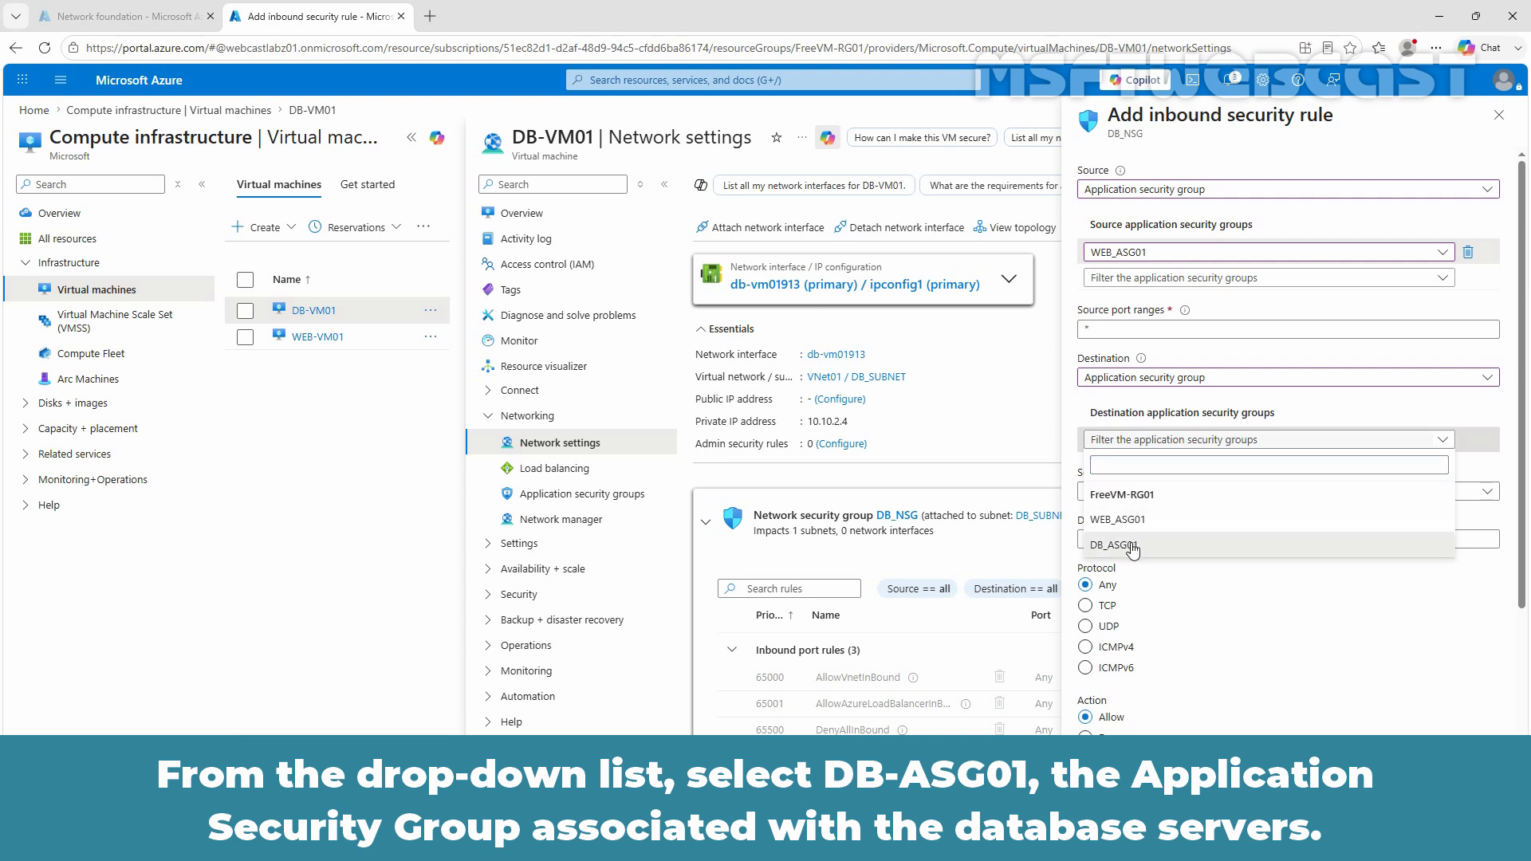
pyautogui.click(1131, 546)
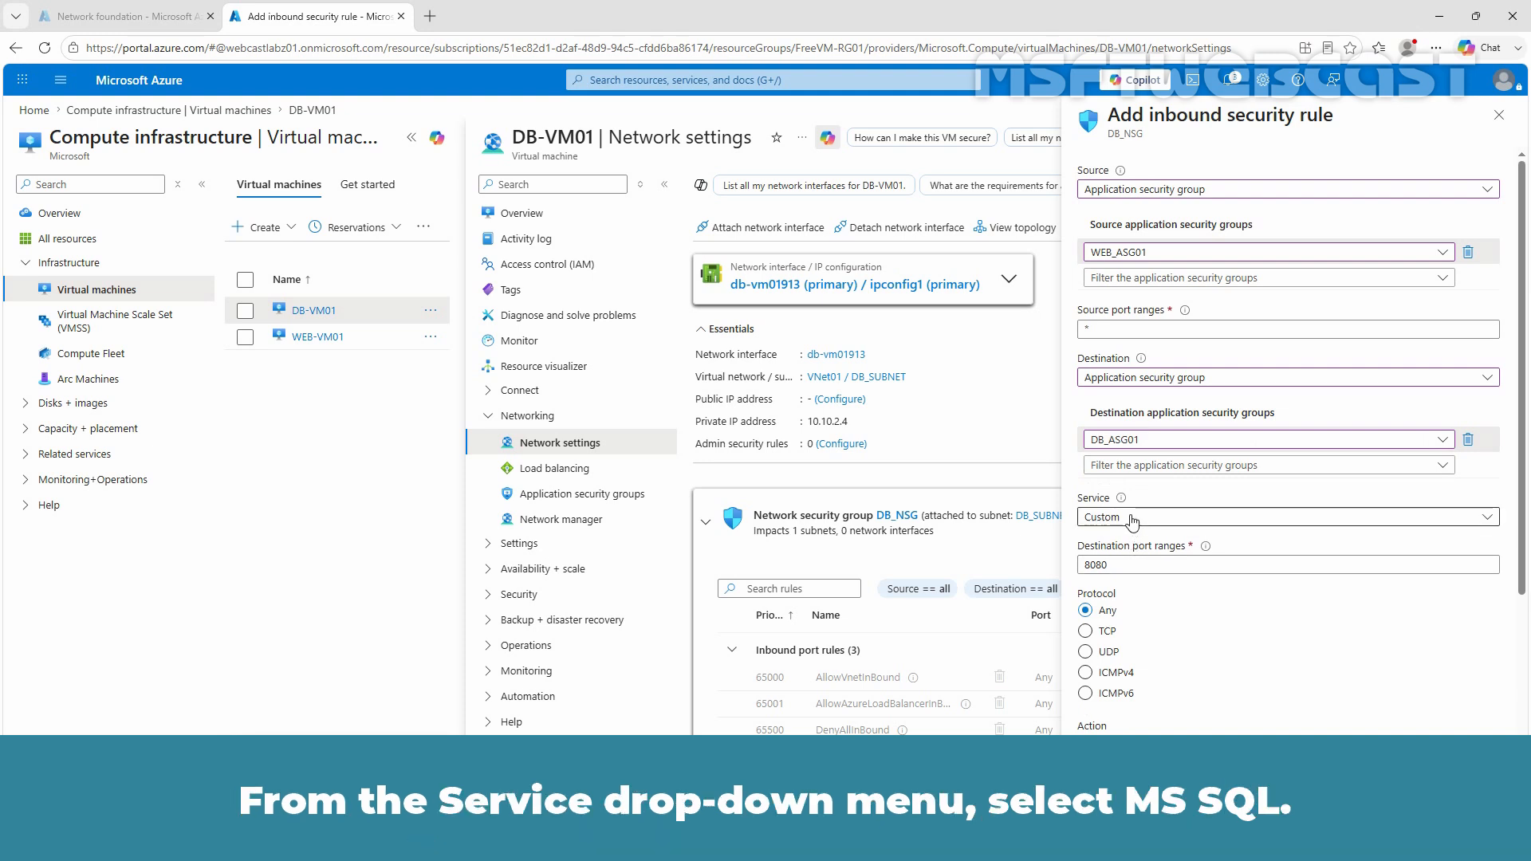
pyautogui.click(1133, 518)
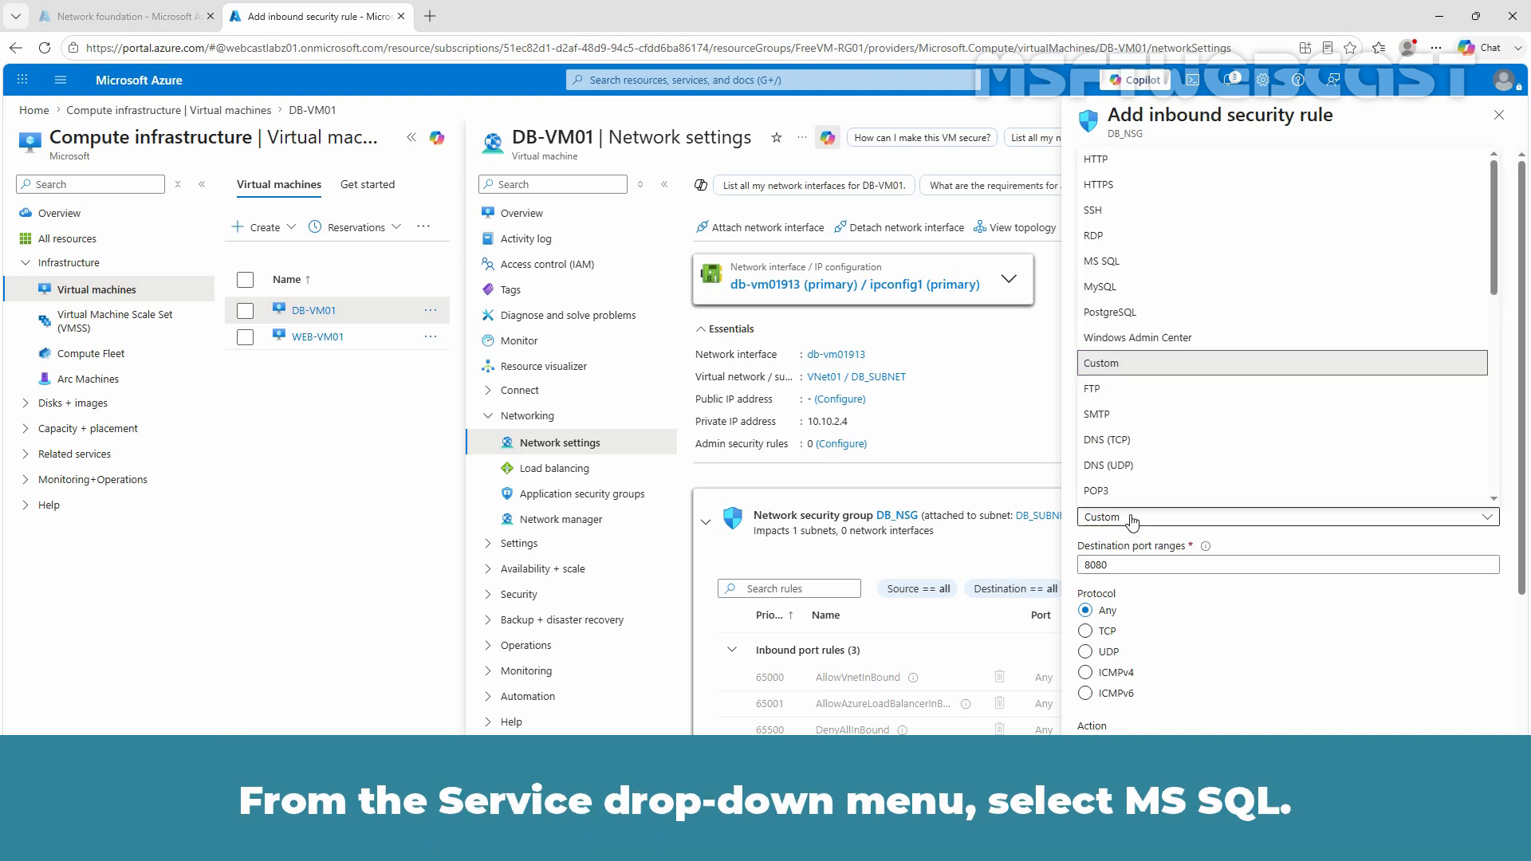
pyautogui.click(1102, 264)
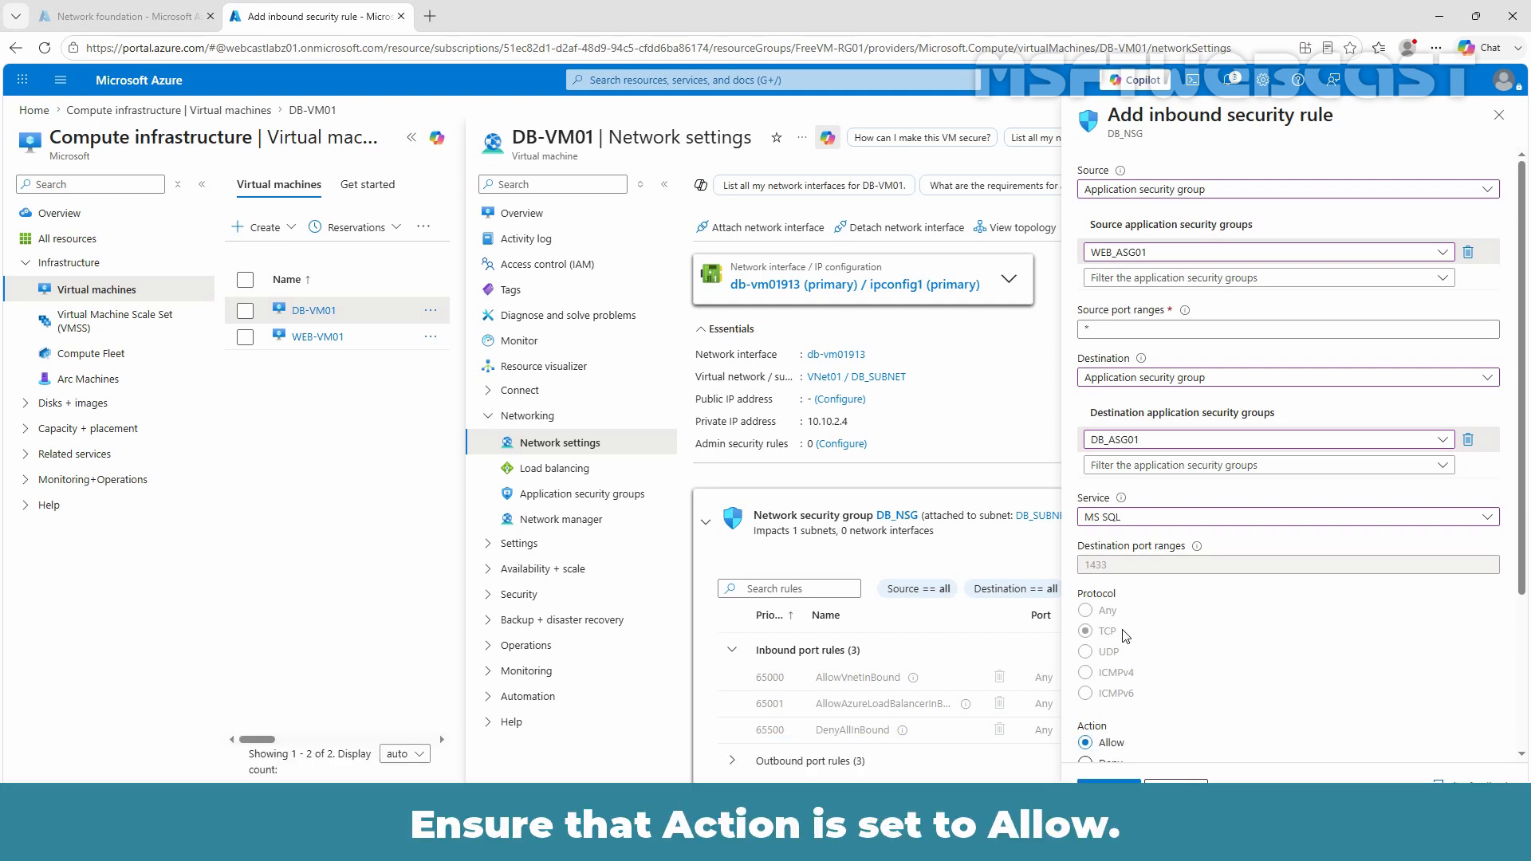
# - Name the rule AllowDBAccessForWebServers, describe it as allowing database access to the web server associated with the WEB_ASG01 application security group, and add it
pyautogui.scroll(-3, 1126, 636)
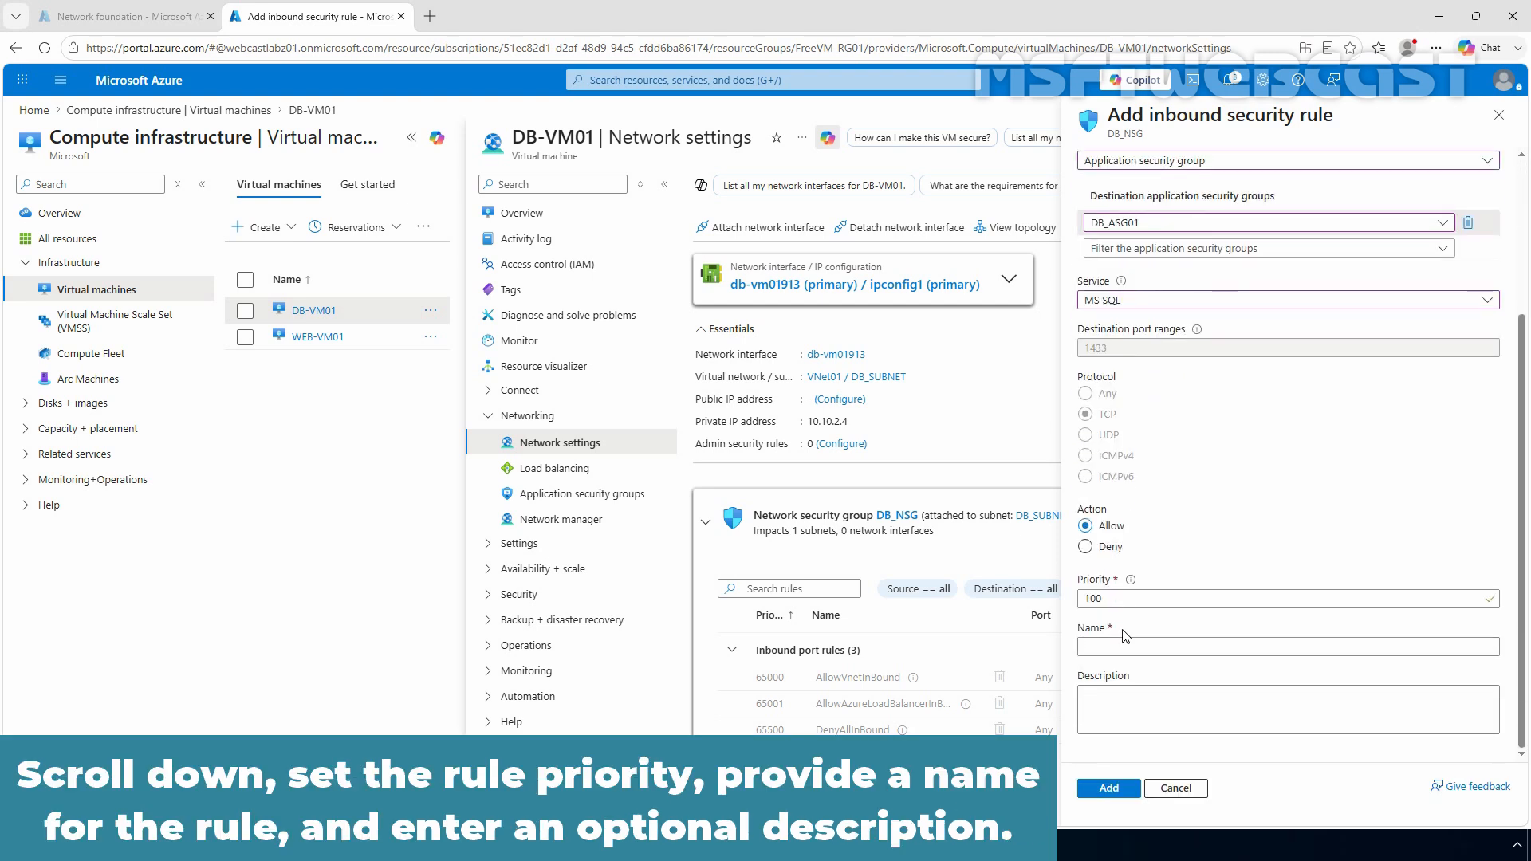
pyautogui.click(1117, 646)
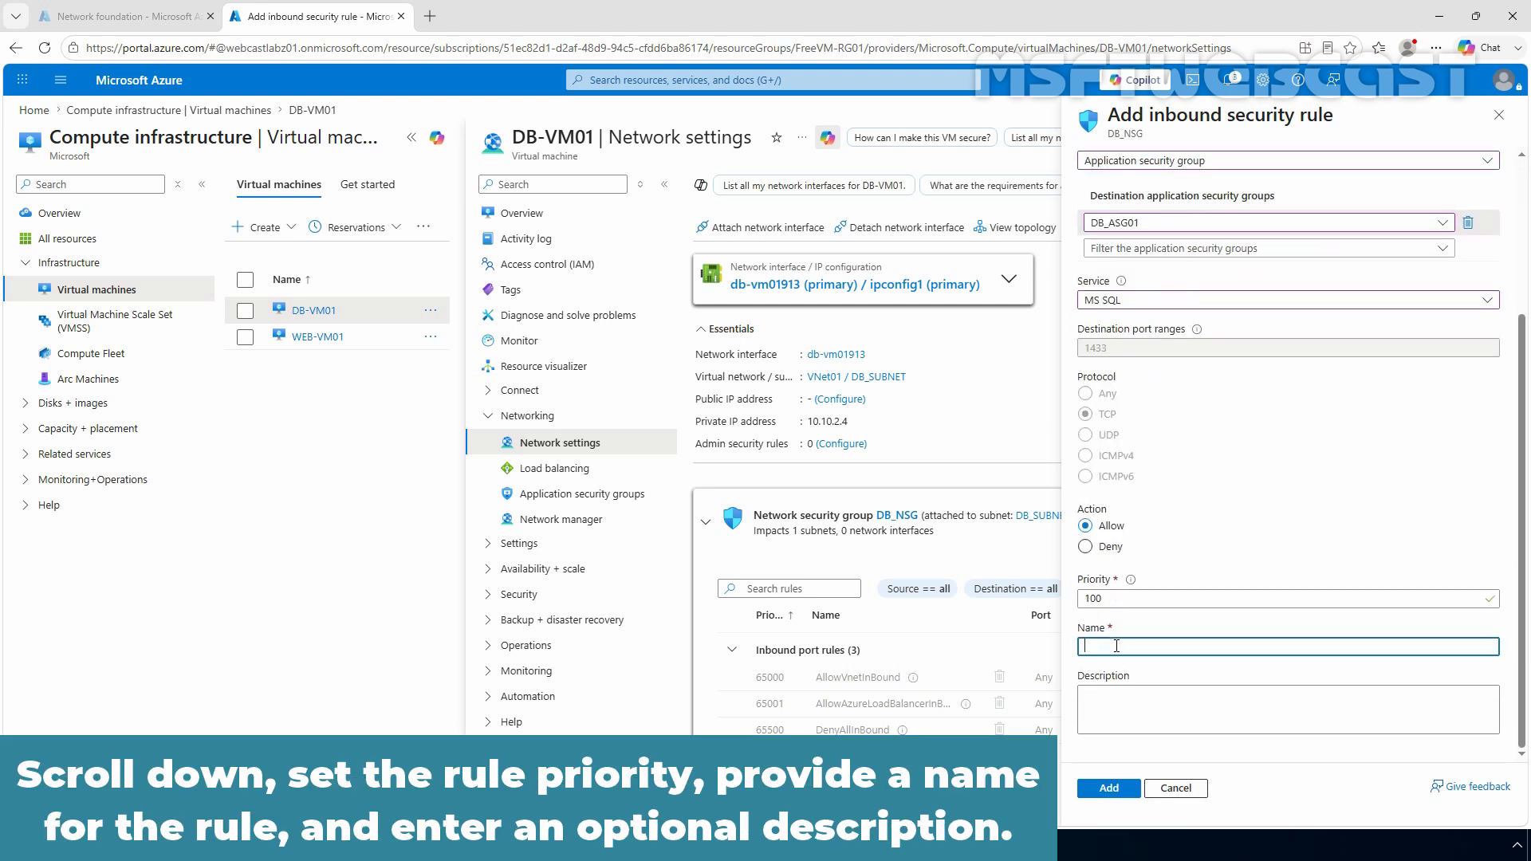
pyautogui.write('AllowDBAccessForWebServers')
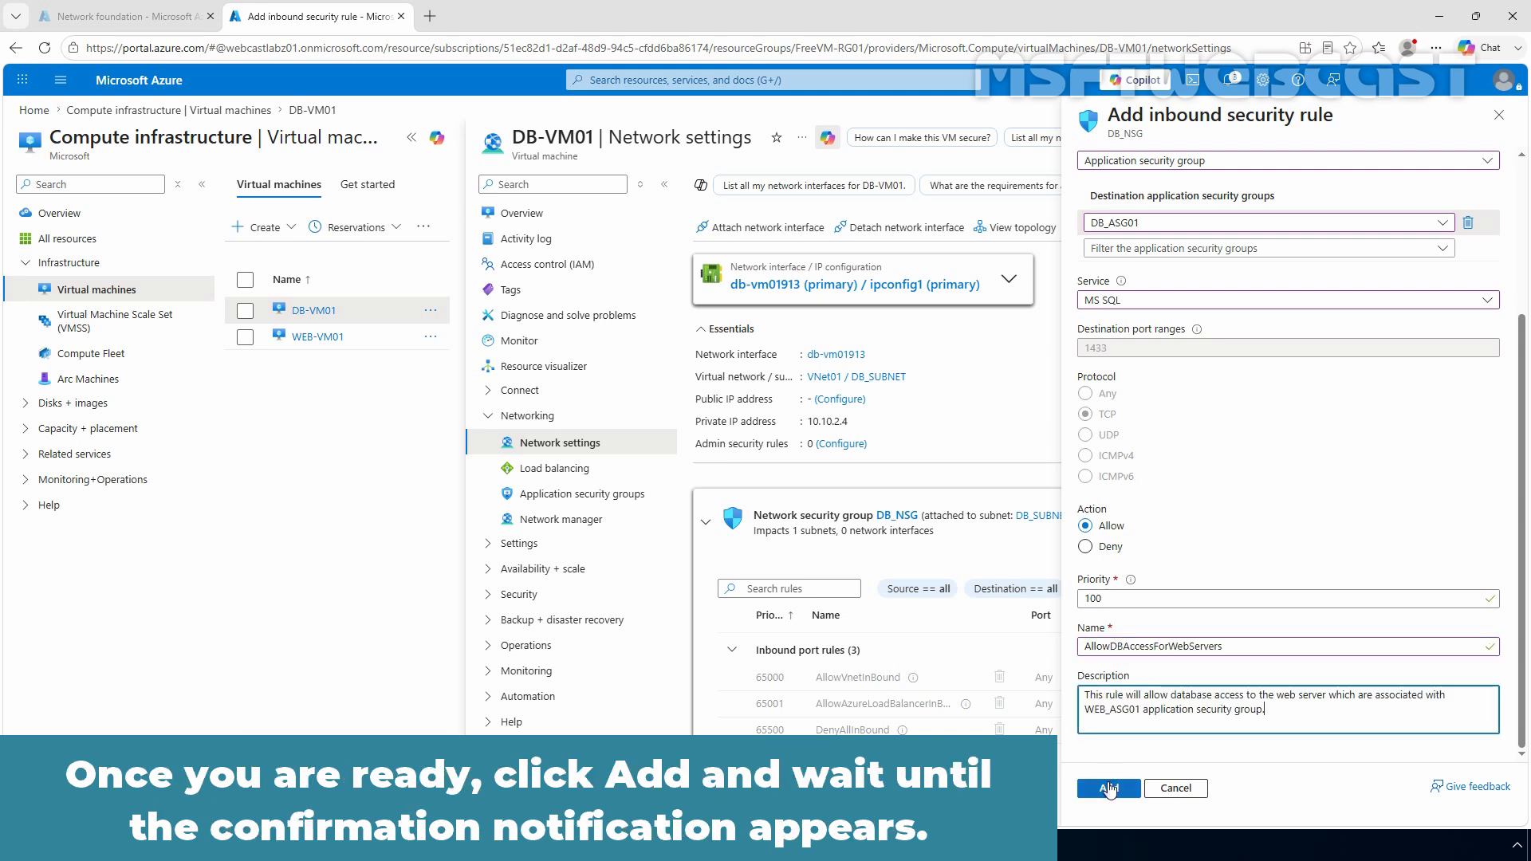
pyautogui.click(1109, 789)
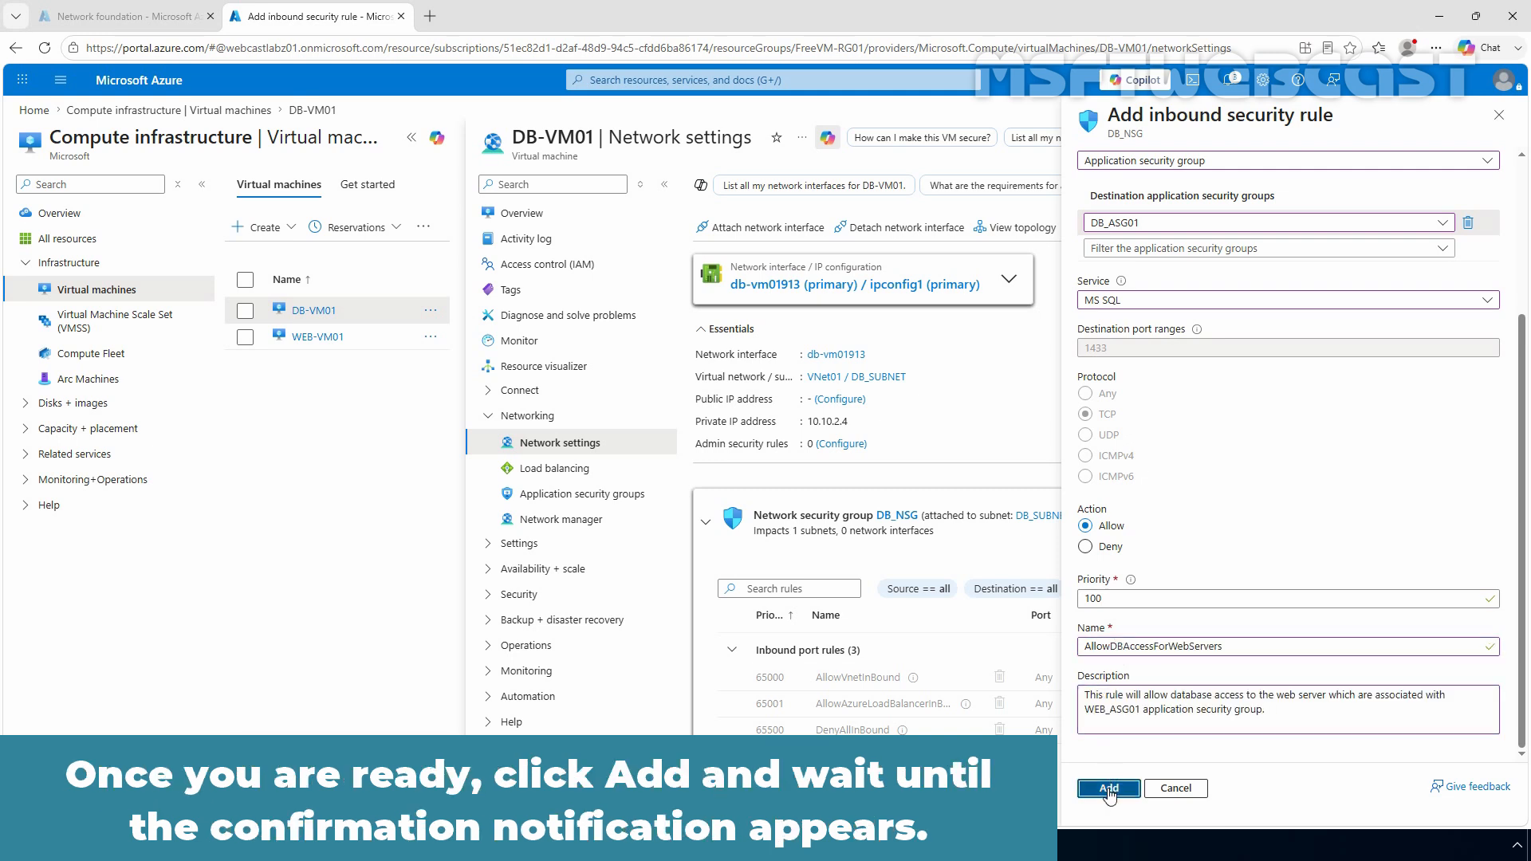